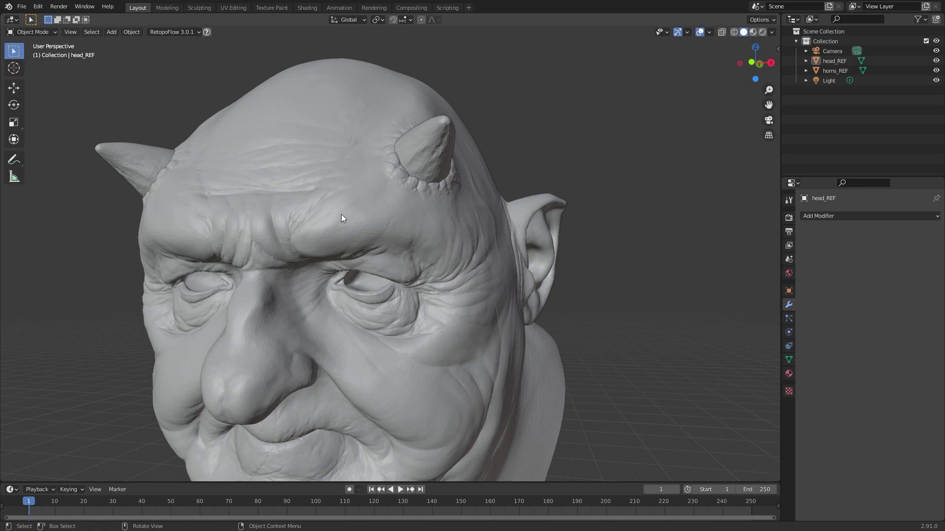
- Examine the triangle density of the head_REF mesh around the eye and brow in Edit Mode, and return to Object Mode
click(307, 226)
scroll(341, 232, up, 6)
key(Tab)
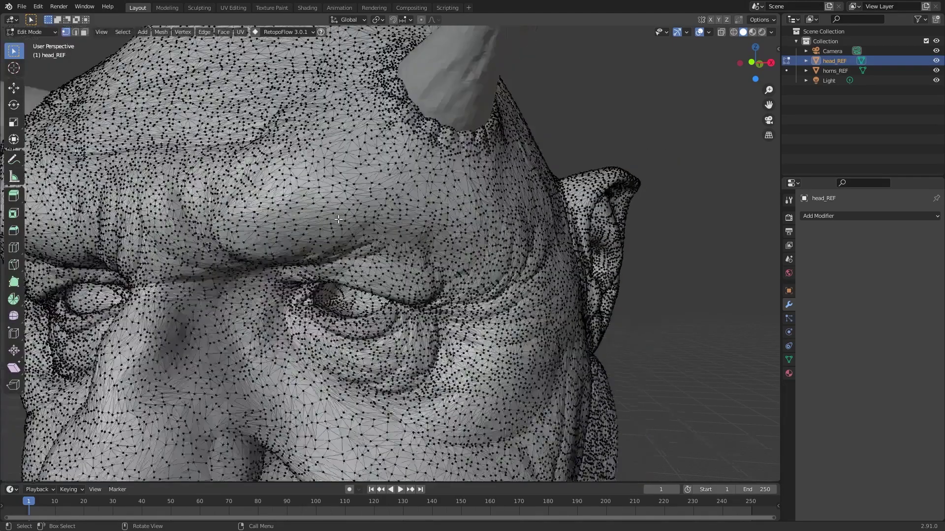
scroll(340, 216, down, 5)
scroll(343, 201, up, 6)
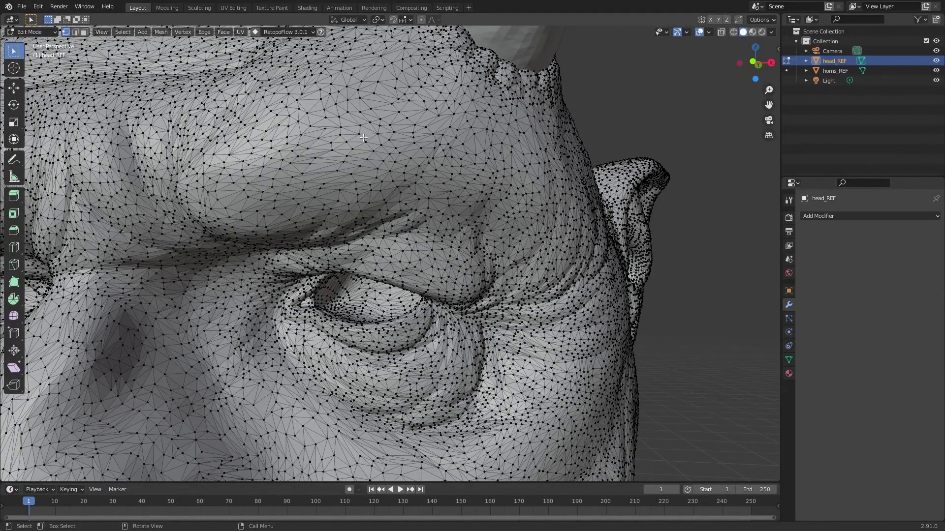
scroll(474, 180, down, 1)
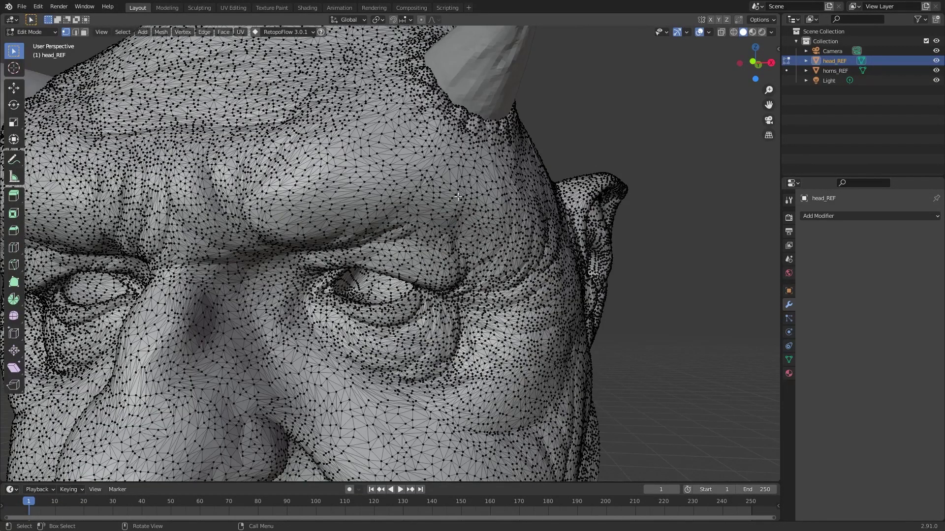
scroll(443, 212, up, 3)
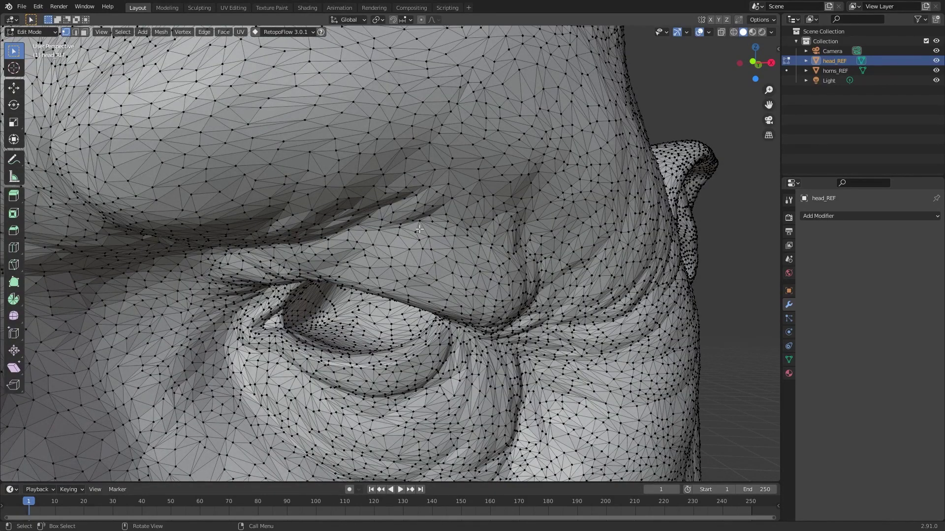
scroll(419, 230, down, 2)
scroll(419, 230, down, 3)
scroll(419, 231, up, 3)
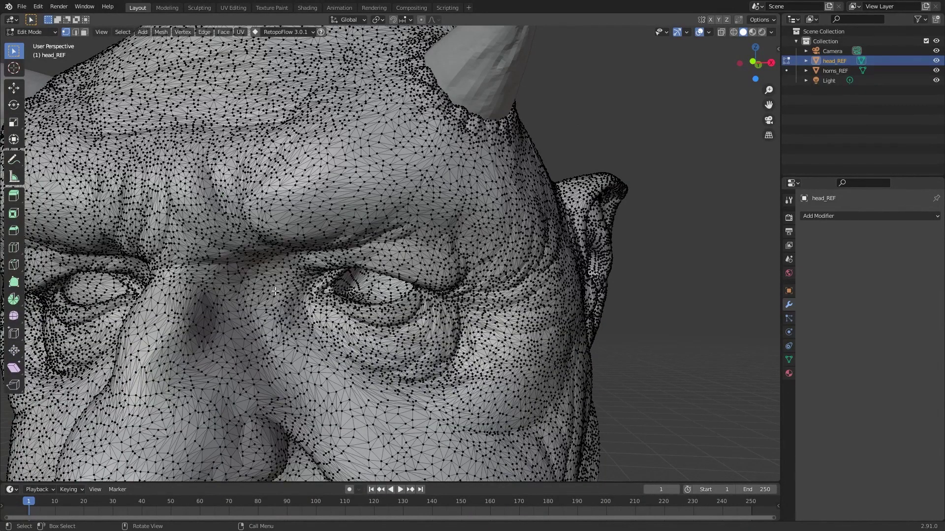
scroll(387, 251, down, 2)
key(Tab)
scroll(373, 255, down, 1)
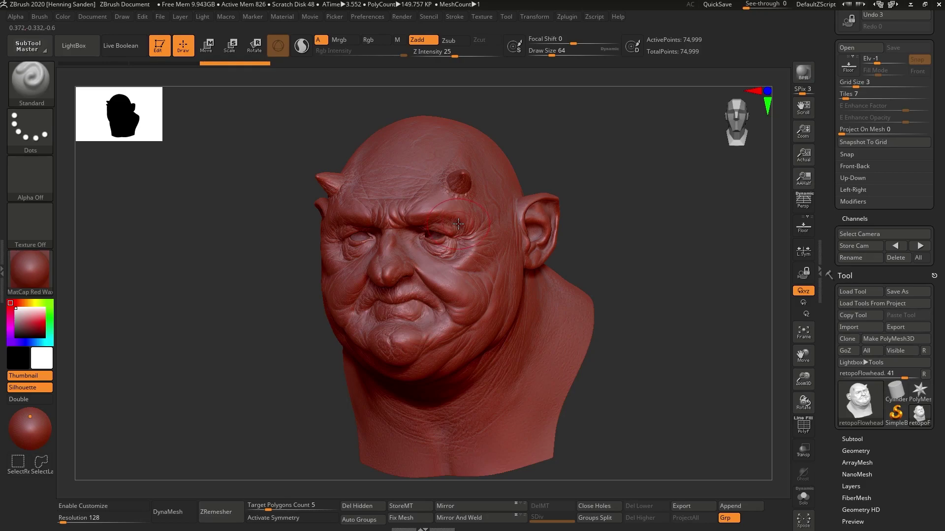
- Switch to ZBrush, display the head's polygon wireframe and open the Decimation Master plugin
ctrl+right_drag(450, 180, 512, 249)
key(shift+f)
key(shift+f)
key(shift+f)
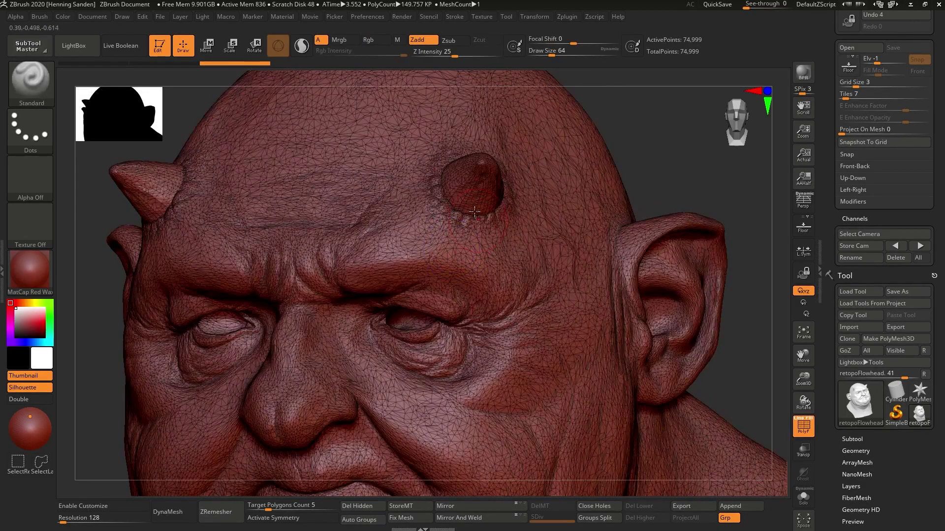
click(566, 18)
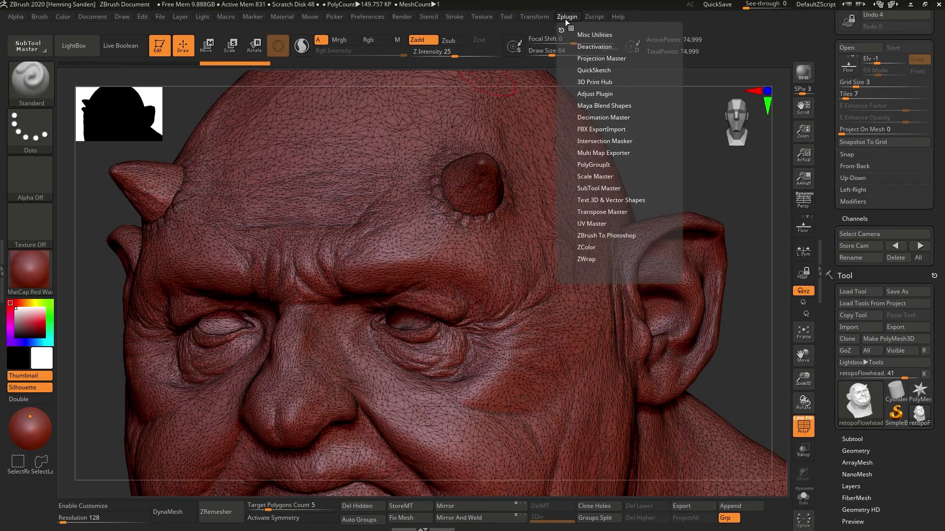
click(596, 117)
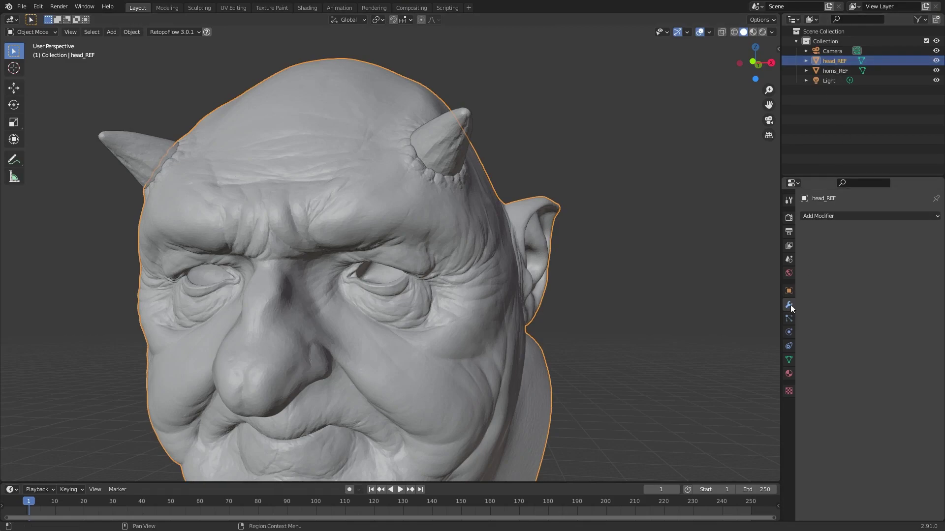
- Try a Decimate modifier with a ratio of 0.2 on the head_REF mesh in Blender, inspect the face and remove the modifier
click(834, 217)
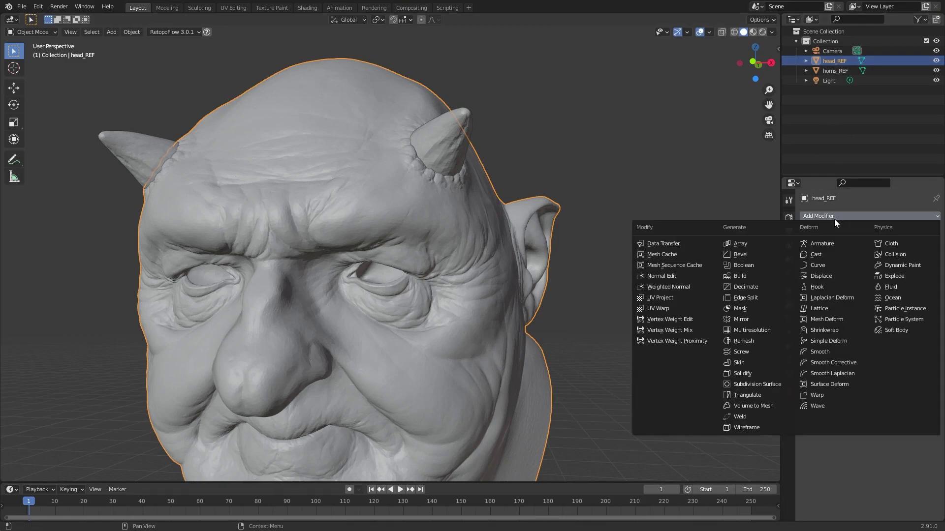
click(744, 286)
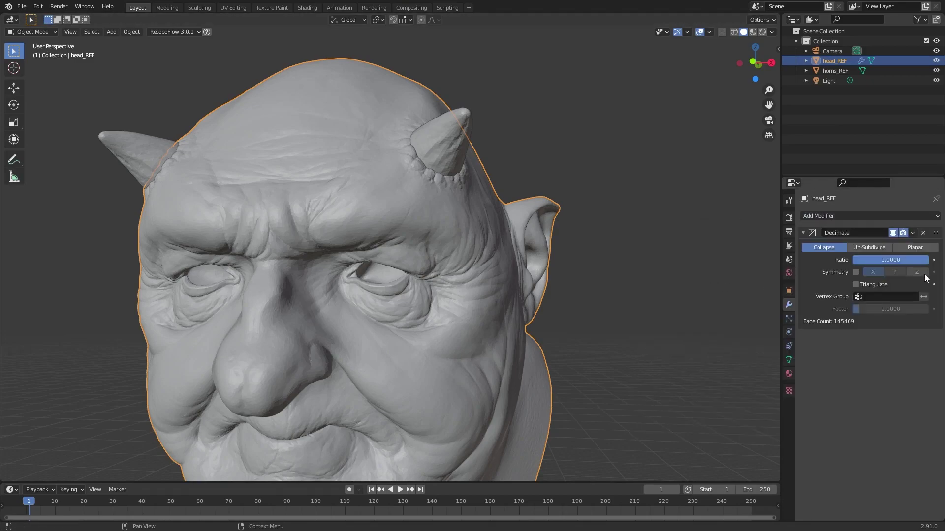
click(890, 259)
text(0.2)
key(Return)
scroll(377, 237, up, 6)
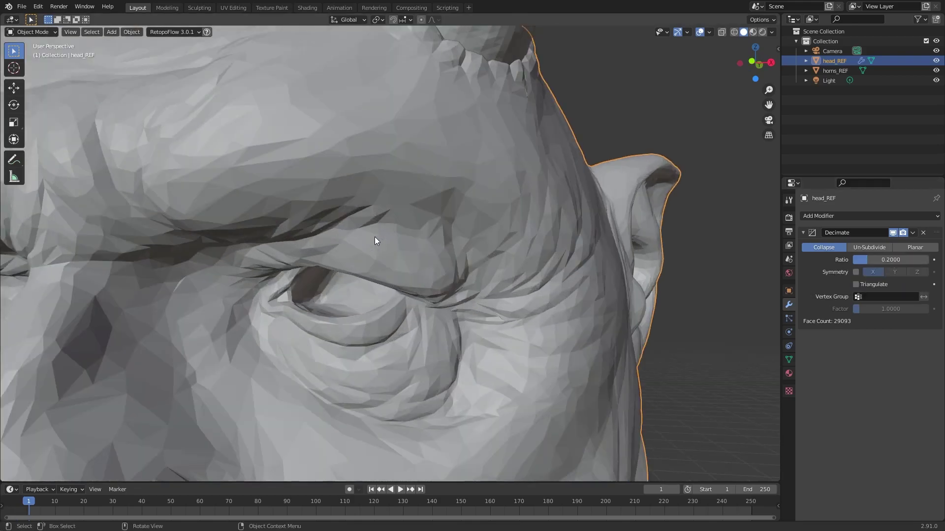
scroll(375, 241, down, 5)
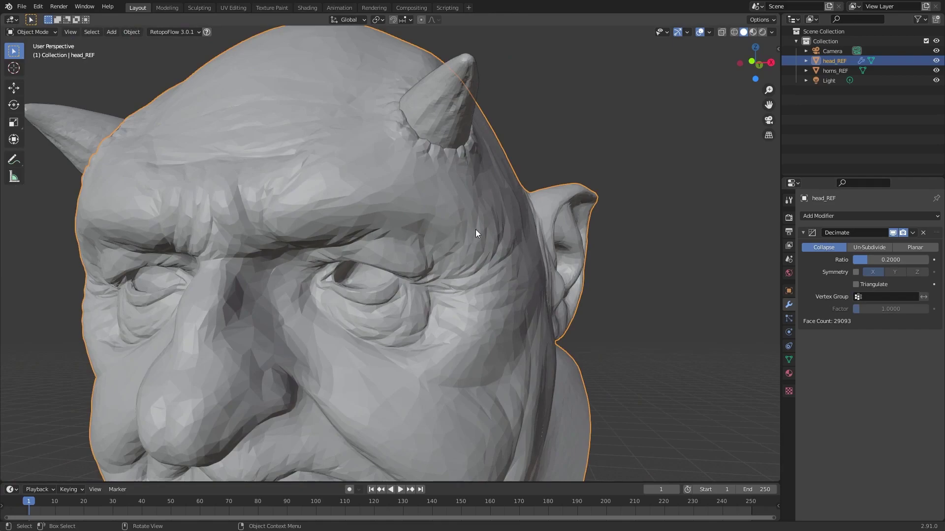
scroll(475, 232, down, 2)
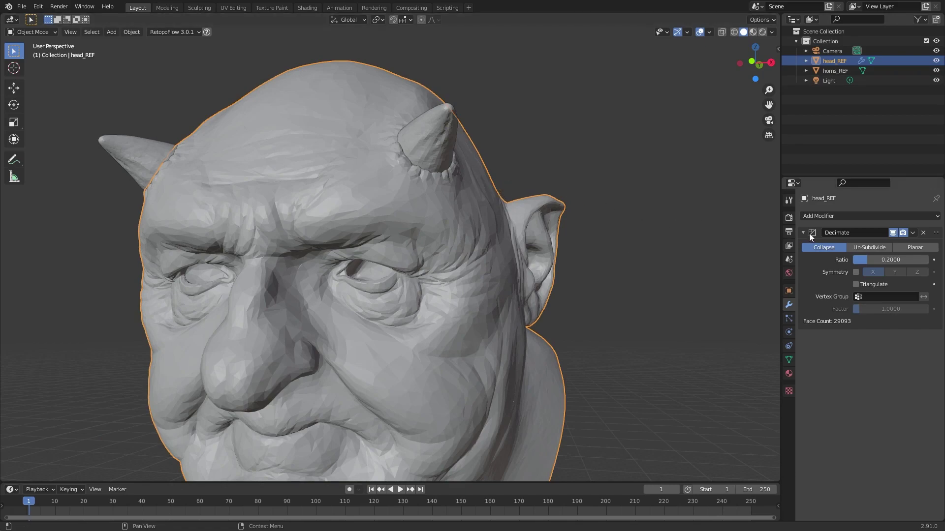
click(912, 232)
click(921, 232)
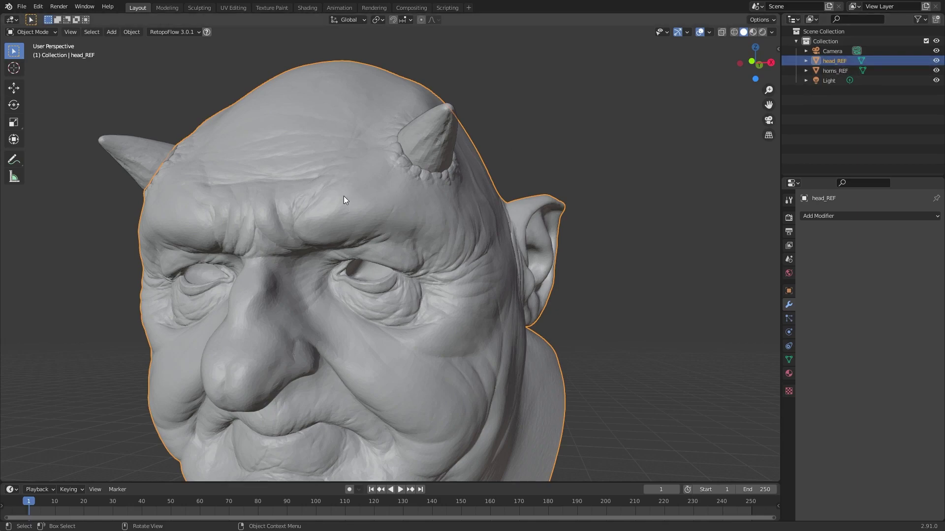
- Save the file and reselect the head mesh
key(ctrl+s)
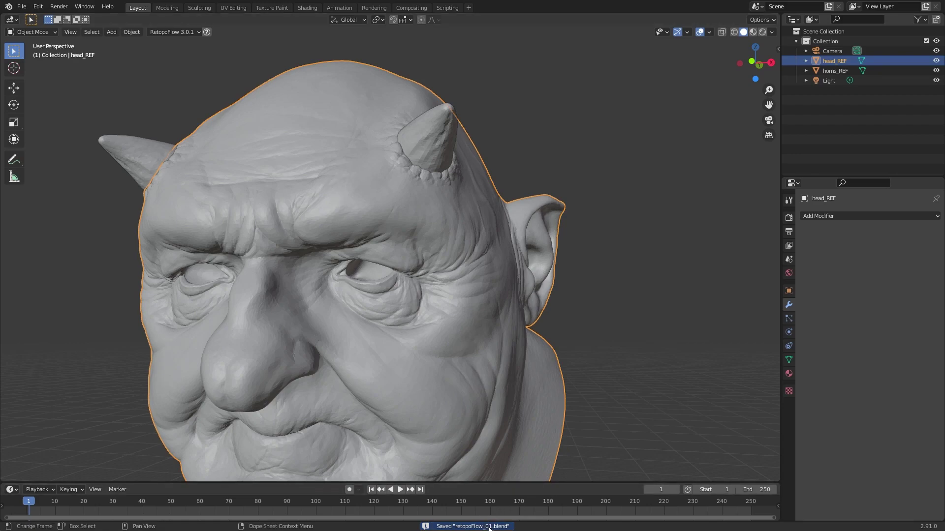
click(598, 147)
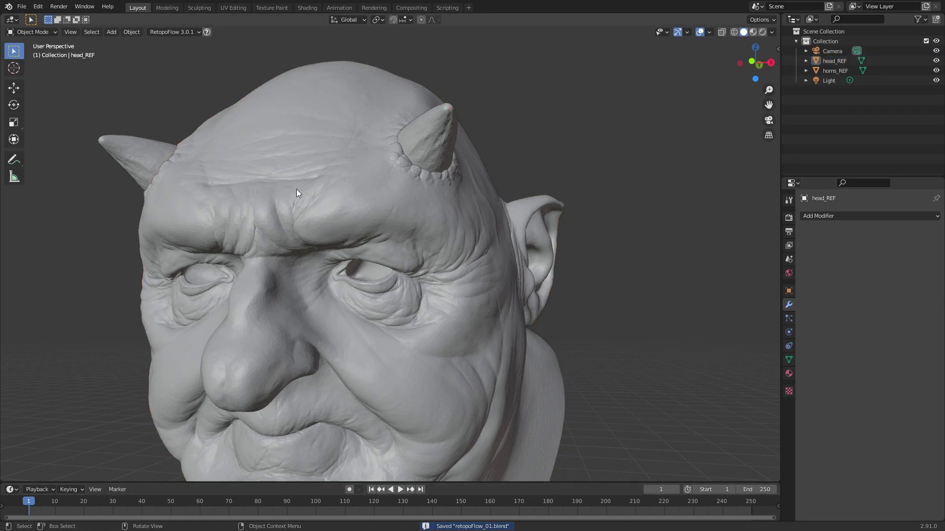
click(308, 194)
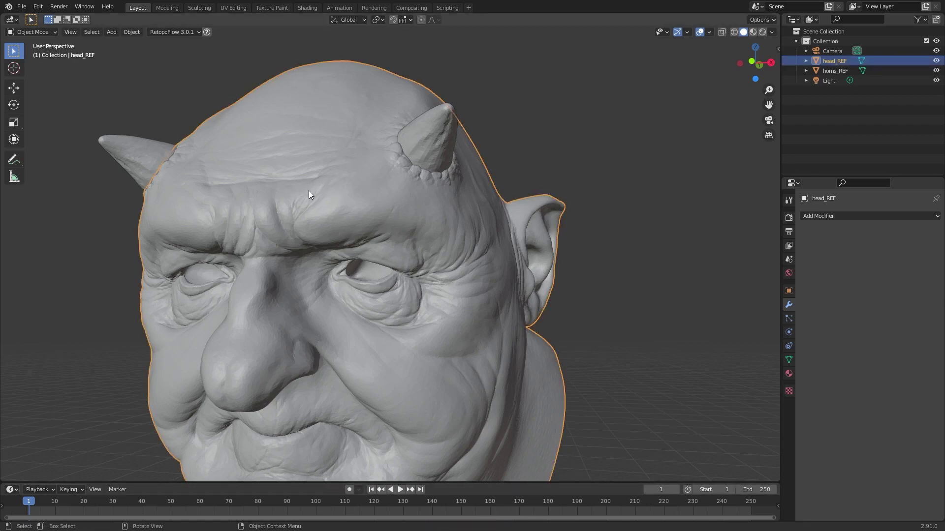
- Create a new RetopoFlow target, turn off the welcome note shown at startup and close it
click(176, 32)
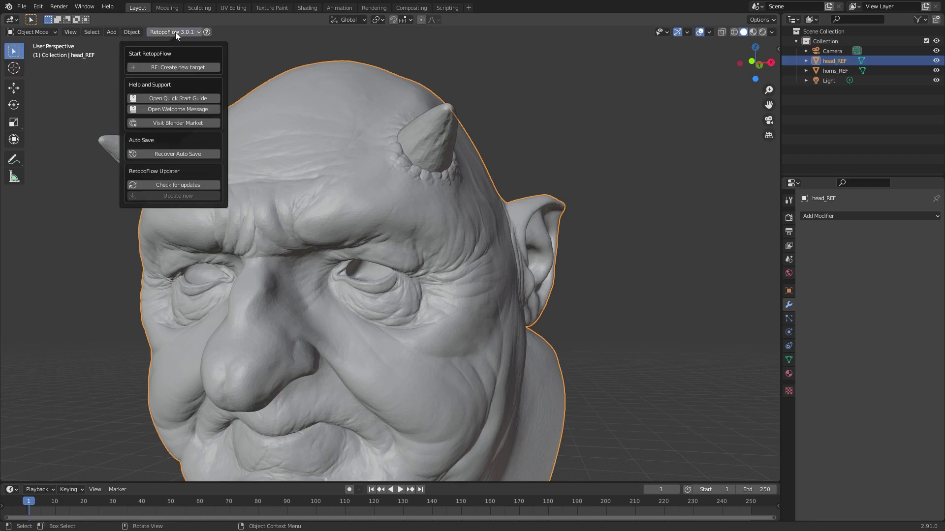
click(184, 69)
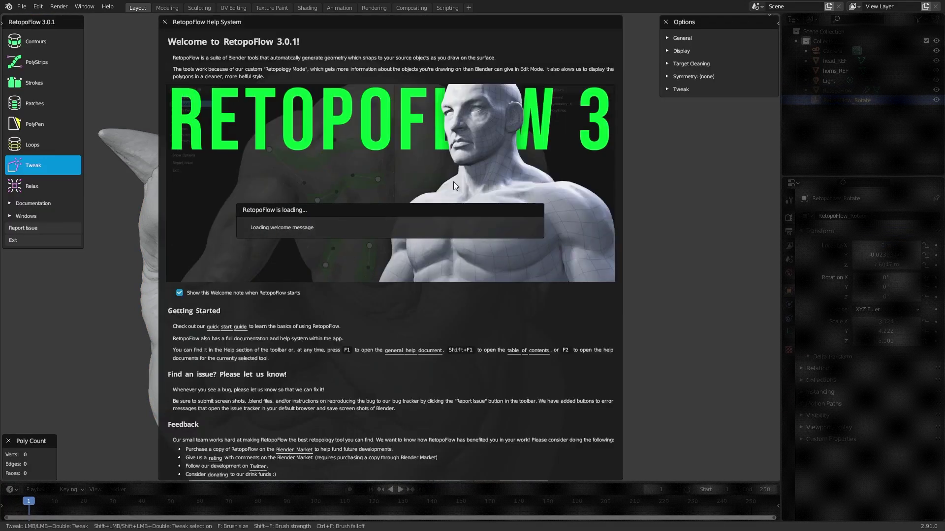
click(179, 293)
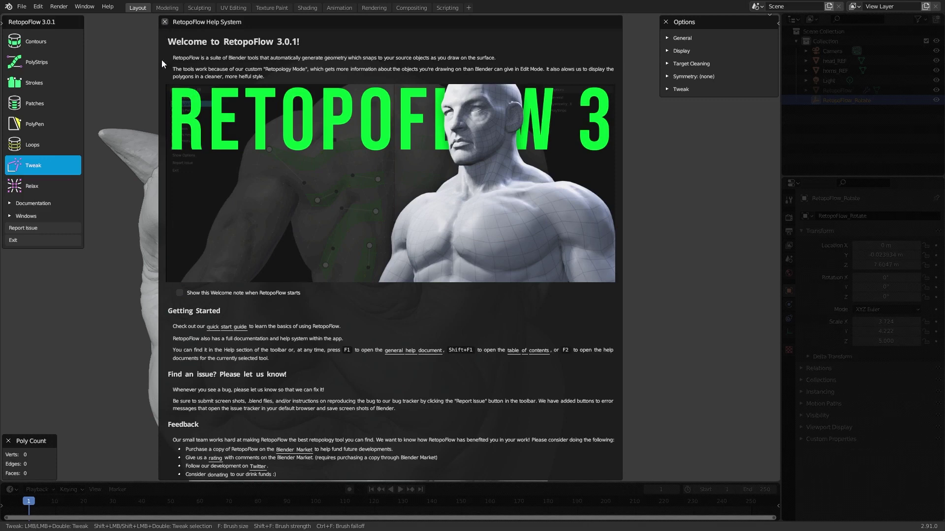
click(164, 22)
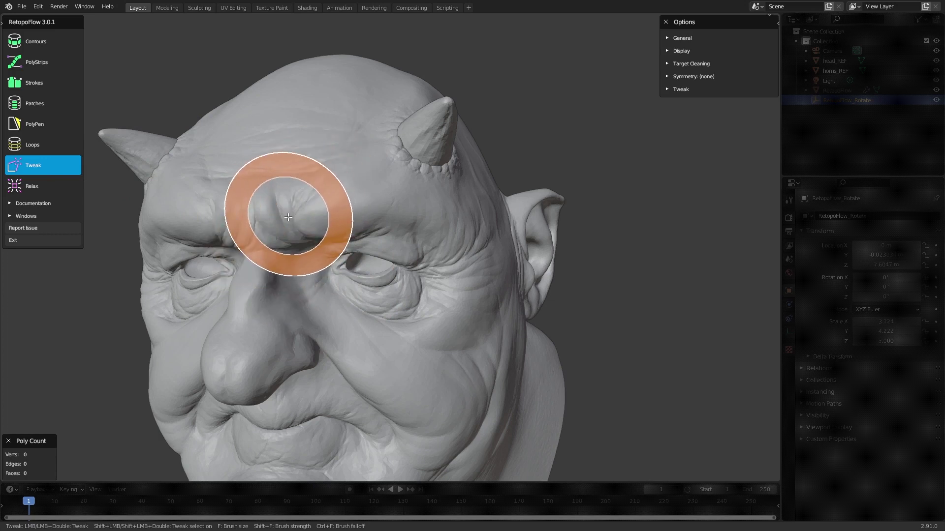
- Enable X-axis mirror symmetry in the RetopoFlow options
mouse_move(266, 211)
middle_down()
mouse_move(359, 210)
mouse_move(345, 209)
middle_up()
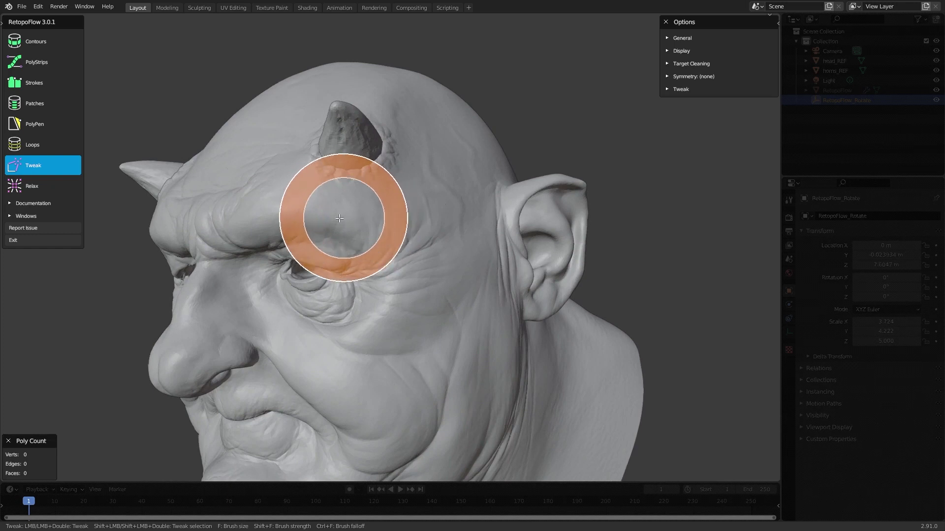
click(666, 77)
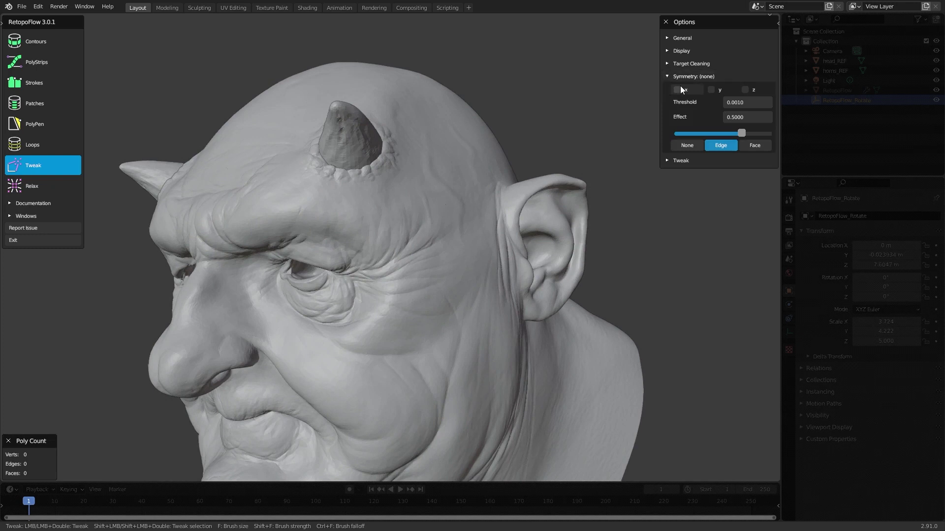
click(677, 90)
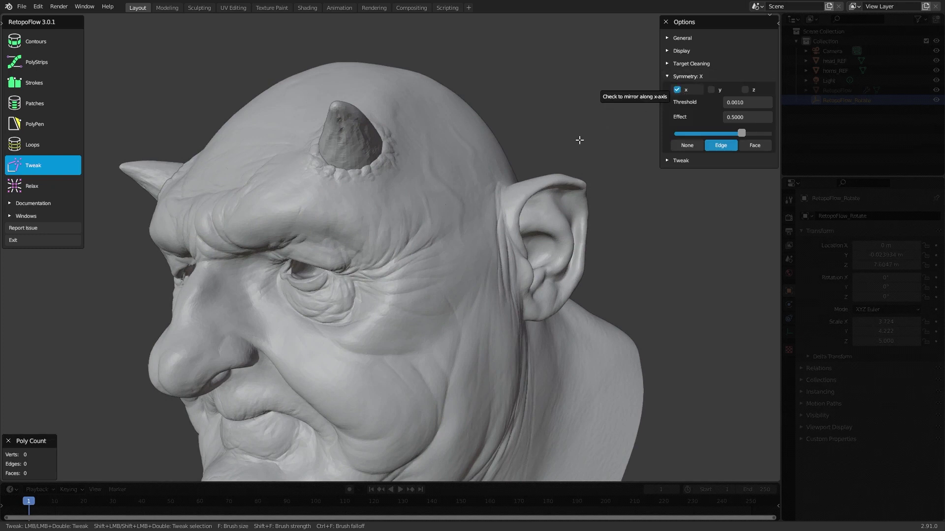
- Insert a first contour loop around the base of the neck with the Contours tool, slanting from nape to throat
middle_drag(481, 221, 472, 254)
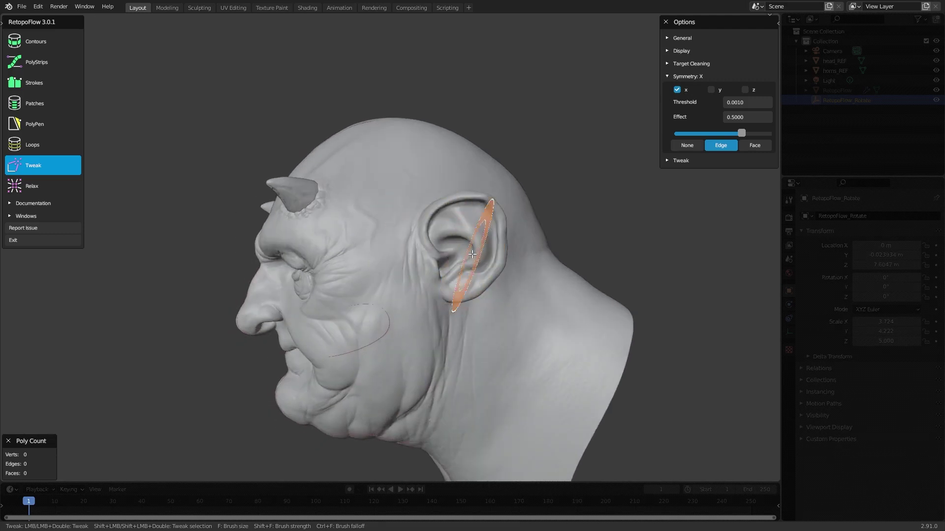
mouse_move(464, 217)
middle_down()
mouse_move(382, 243)
mouse_move(491, 217)
middle_up()
middle_drag(500, 253, 401, 266)
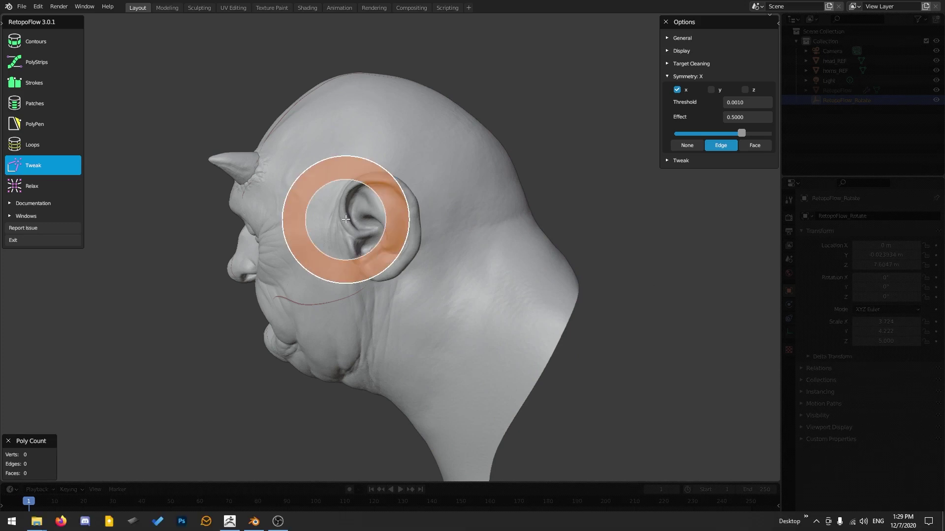
click(54, 48)
middle_drag(356, 220, 433, 228)
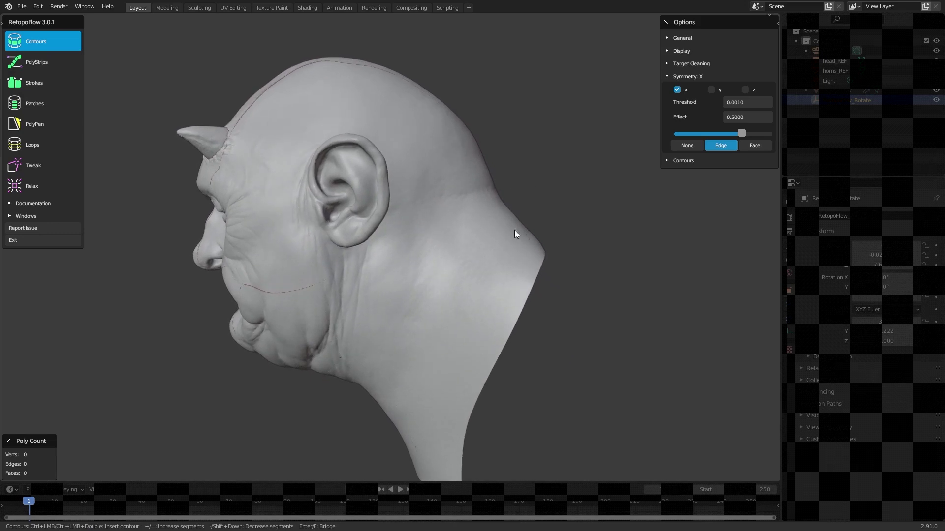
middle_drag(478, 340, 517, 272)
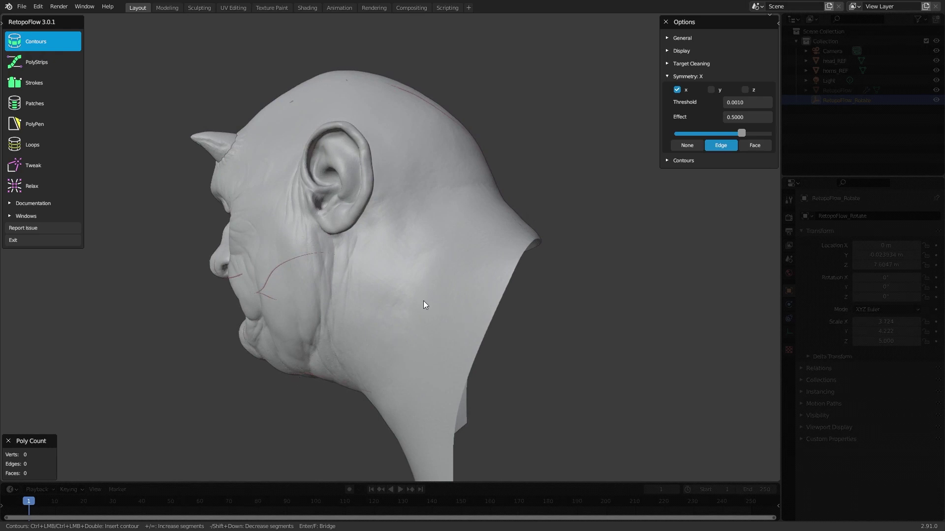
mouse_move(423, 302)
middle_down()
mouse_move(414, 302)
mouse_move(429, 291)
middle_up()
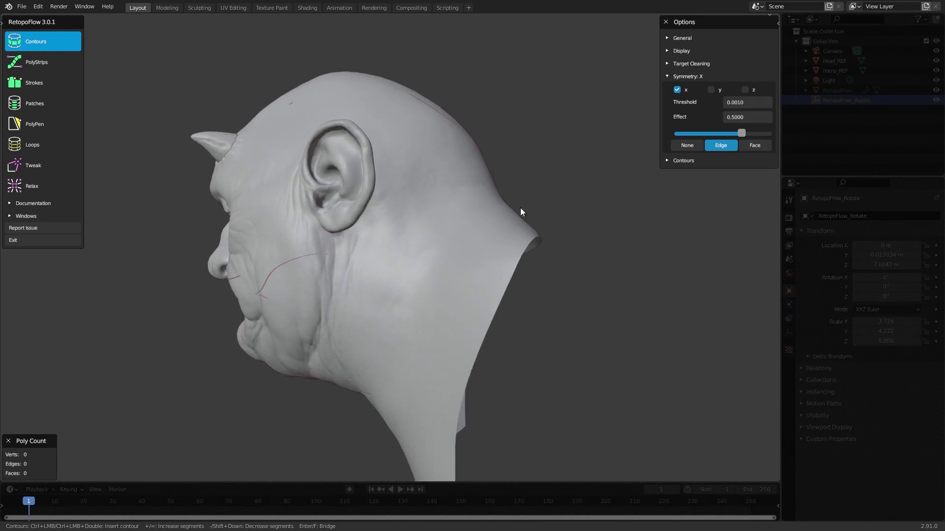
middle_drag(536, 187, 499, 219)
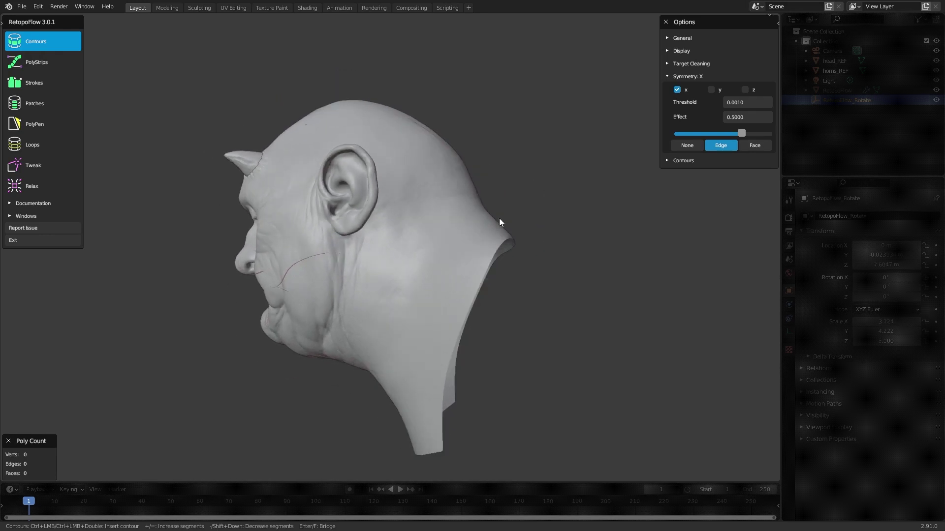
mouse_move(513, 200)
ctrl+mouse_down()
mouse_move(420, 389)
mouse_move(379, 445)
ctrl+mouse_up()
- Try a higher segment count on the neck contour
middle_drag(435, 383, 496, 248)
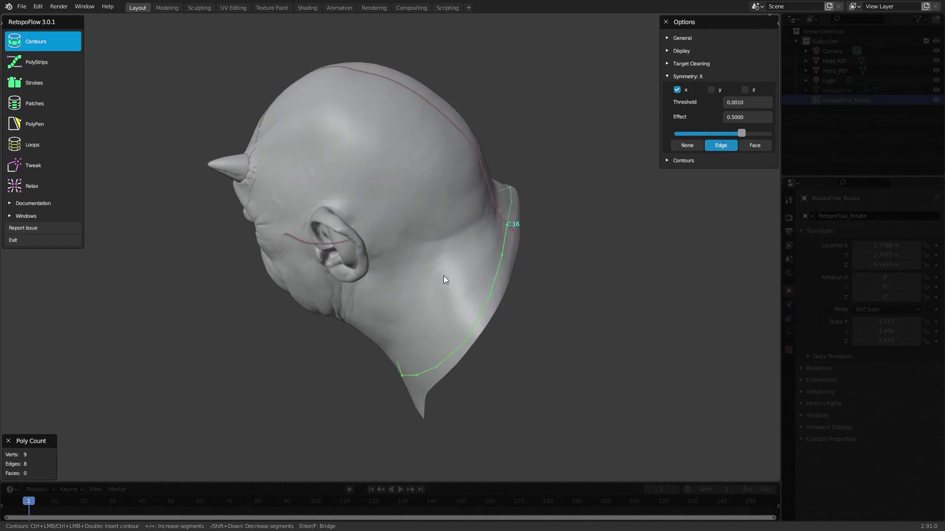
key(equal)
key(equal)
- Insert two more contour loops around the neck above the first one, up to the area under the chin
middle_drag(446, 276, 505, 239)
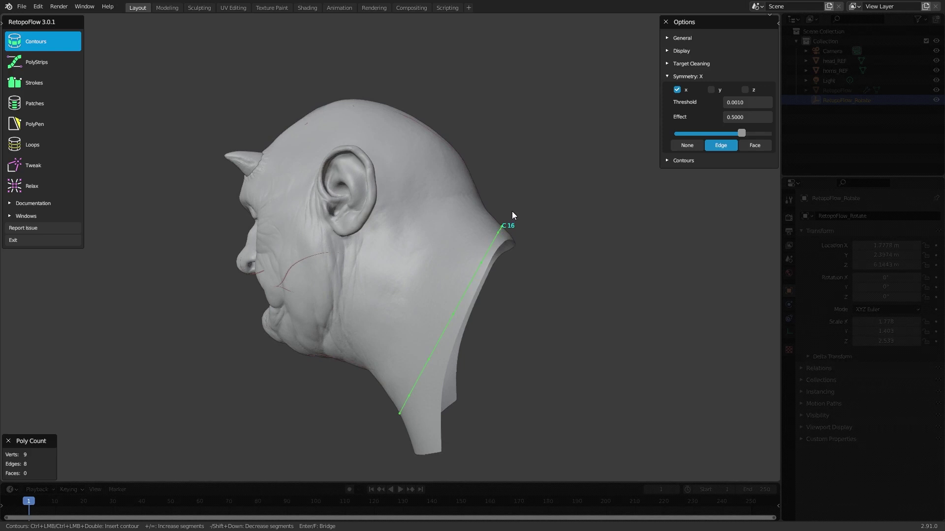
middle_drag(487, 289, 494, 286)
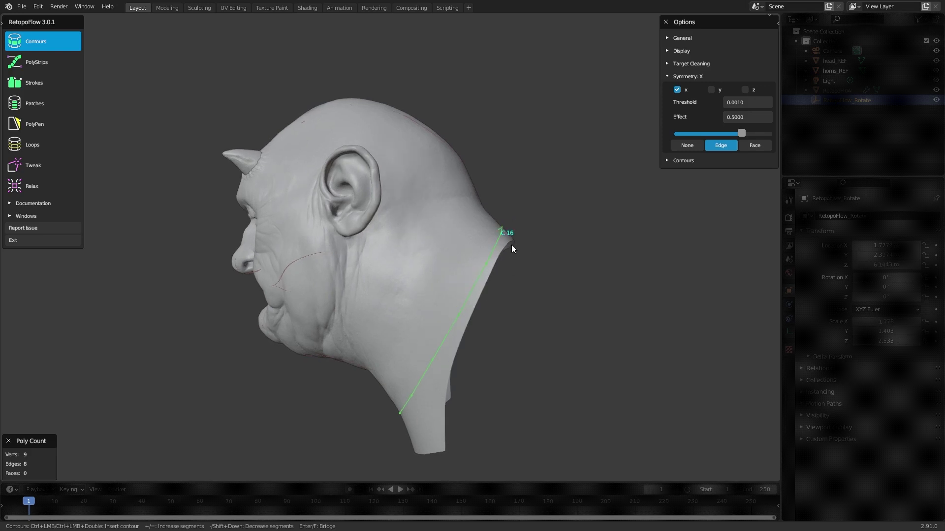
middle_drag(514, 250, 503, 231)
mouse_move(499, 211)
ctrl+mouse_down()
mouse_move(374, 399)
mouse_move(377, 390)
ctrl+mouse_up()
mouse_move(487, 196)
ctrl+mouse_down()
mouse_move(331, 394)
mouse_move(340, 398)
ctrl+mouse_up()
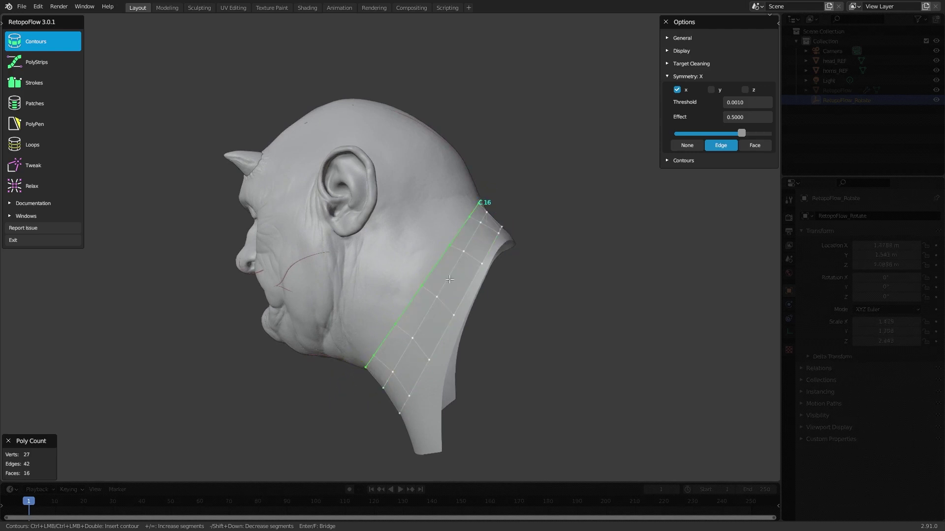
- Insert another contour loop above the existing ones, running from the nape to the area under the chin
mouse_move(499, 169)
ctrl+mouse_down()
mouse_move(409, 285)
mouse_move(312, 375)
ctrl+mouse_up()
mouse_move(459, 270)
middle_down()
mouse_move(581, 234)
mouse_move(559, 232)
mouse_move(394, 295)
mouse_move(433, 302)
mouse_move(458, 287)
middle_up()
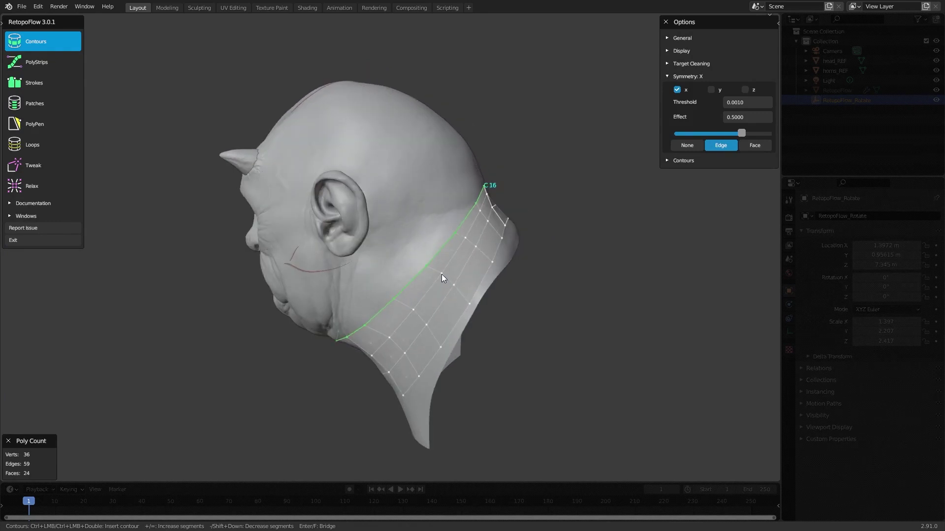
middle_drag(436, 256, 459, 266)
middle_drag(384, 333, 414, 315)
middle_drag(466, 211, 394, 266)
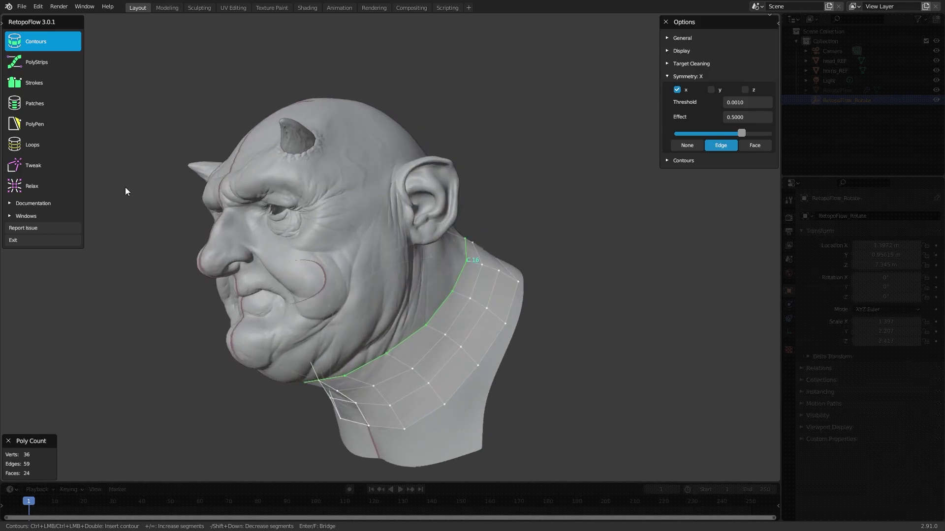
- Draw a closed nine-segment loop around the eyelids of the eye with the Strokes tool
click(45, 82)
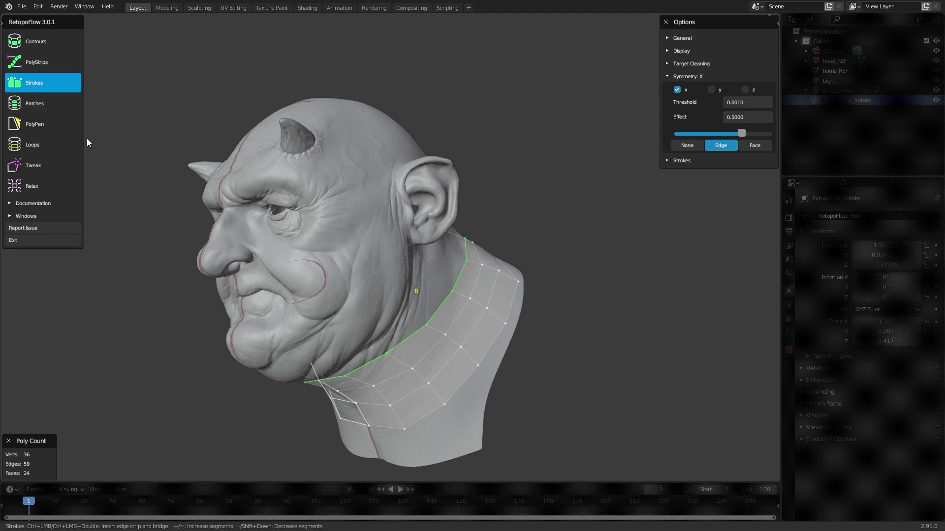
middle_drag(279, 210, 410, 237)
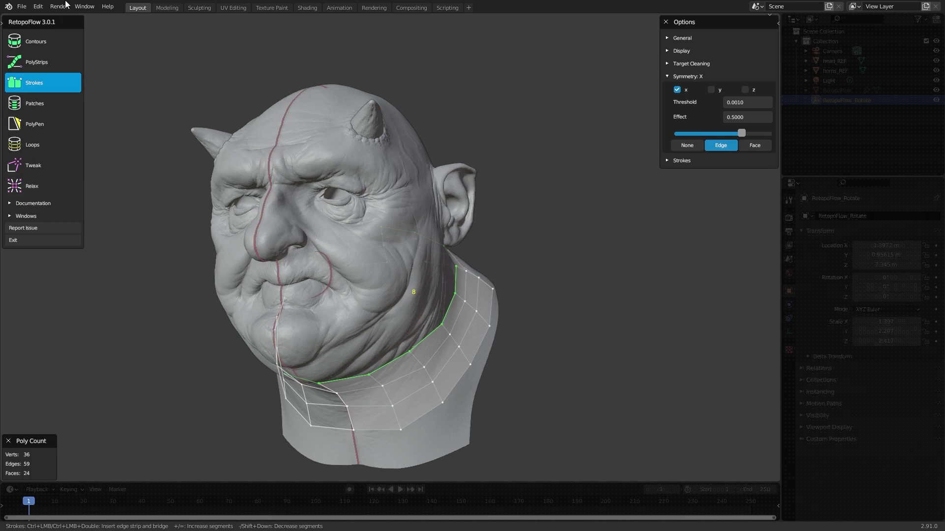
middle_drag(346, 187, 375, 181)
scroll(376, 180, up, 1)
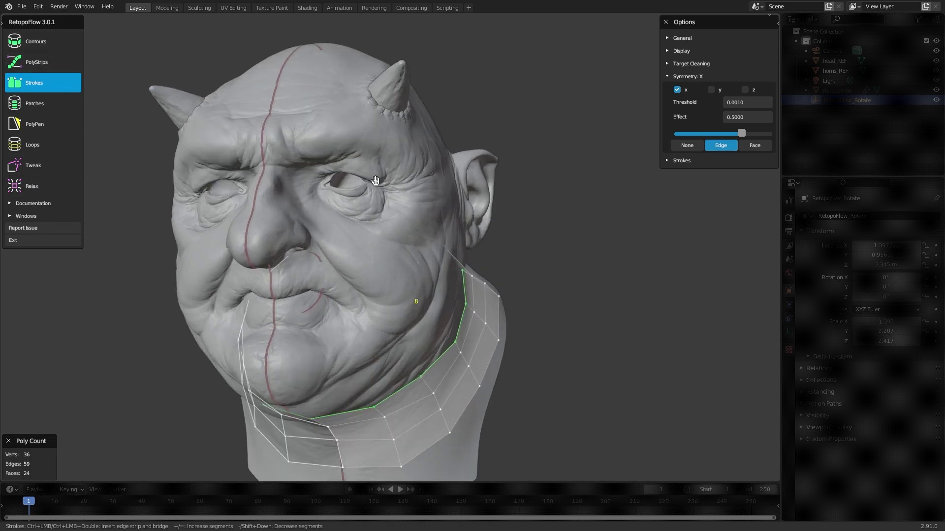
click(368, 203)
middle_drag(389, 233, 399, 218)
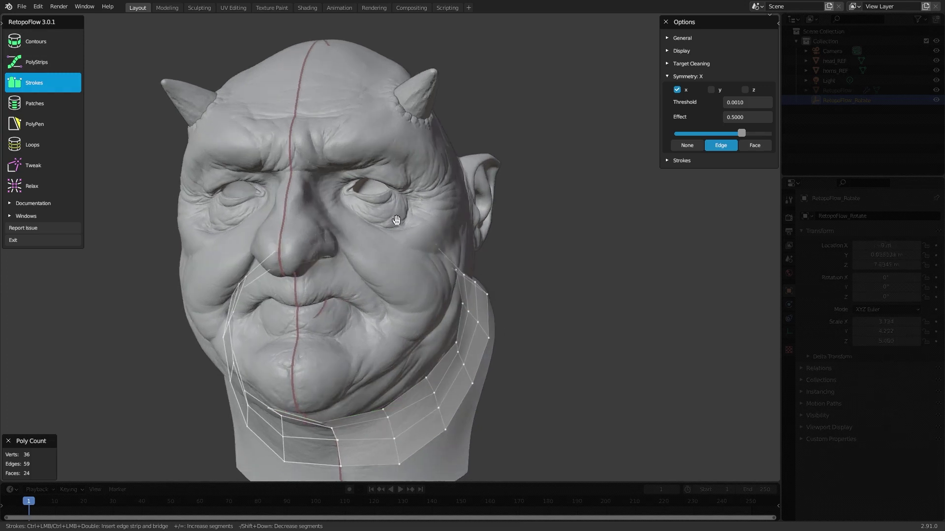
scroll(387, 188, up, 3)
scroll(387, 191, up, 3)
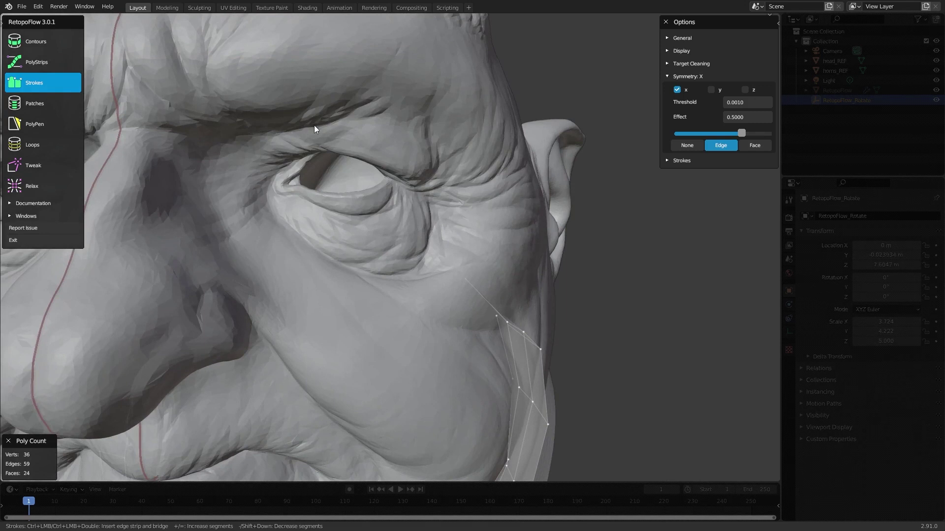
middle_drag(321, 176, 399, 184)
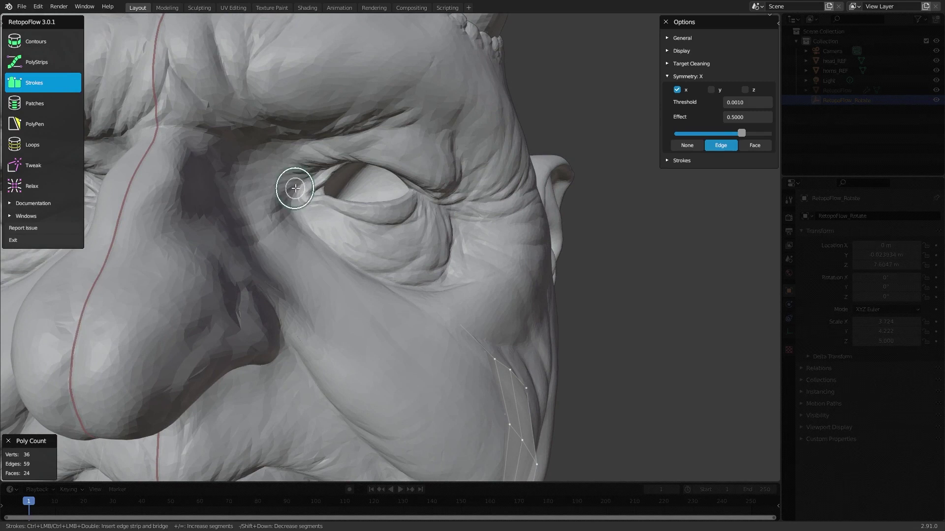
mouse_move(296, 187)
mouse_down()
mouse_move(344, 156)
mouse_move(395, 159)
mouse_move(413, 165)
mouse_move(422, 209)
mouse_move(391, 225)
mouse_move(308, 214)
mouse_move(287, 196)
mouse_move(308, 183)
mouse_up()
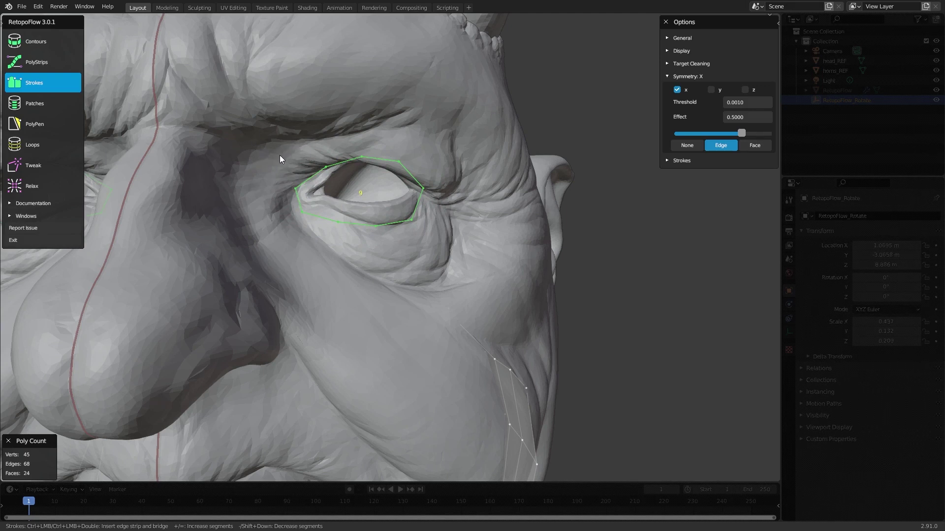
- Draw a wider closed stroke around the eye loop to bridge it into a ring of faces
middle_drag(279, 155, 279, 167)
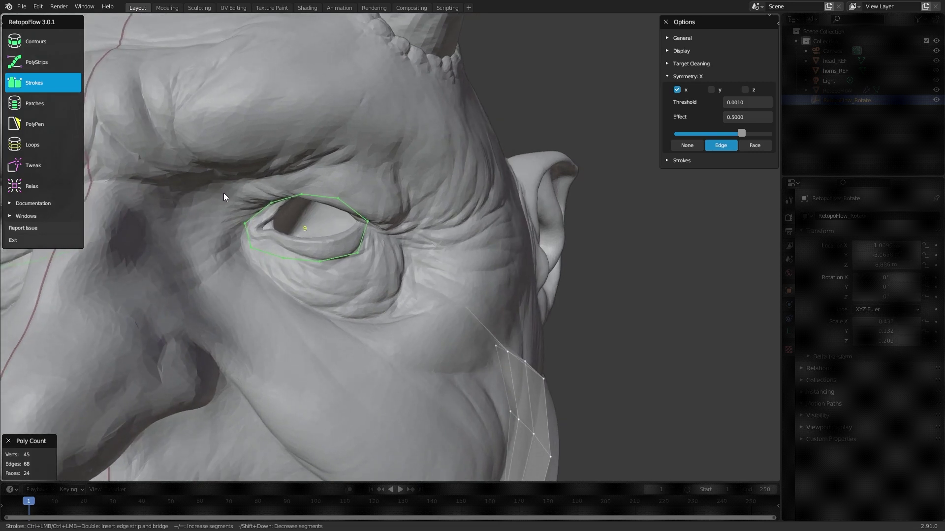
mouse_move(231, 188)
mouse_down()
mouse_move(286, 154)
mouse_move(359, 158)
mouse_move(386, 181)
mouse_move(395, 255)
mouse_move(348, 289)
mouse_move(226, 284)
mouse_move(206, 232)
mouse_move(225, 185)
mouse_up()
mouse_move(347, 202)
middle_down()
mouse_move(247, 243)
mouse_move(406, 258)
middle_up()
scroll(241, 246, down, 3)
scroll(406, 258, up, 1)
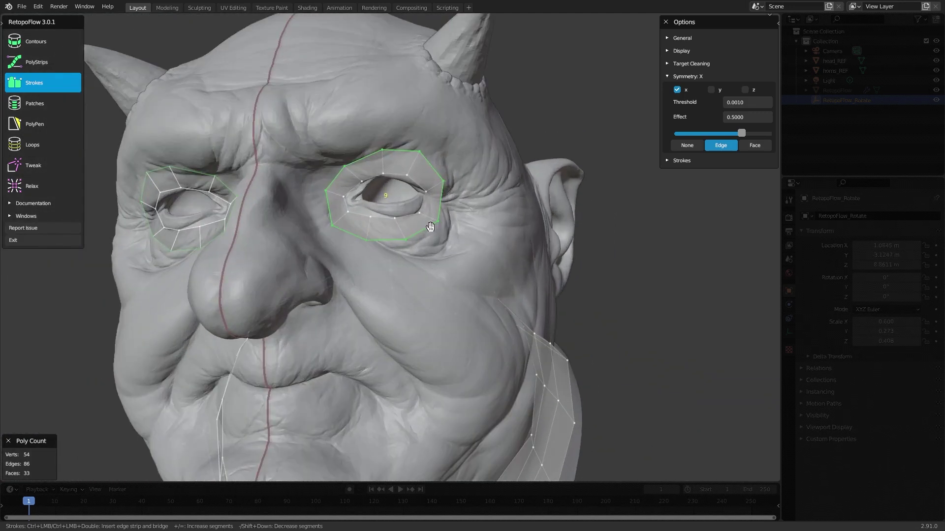
middle_drag(428, 228, 358, 255)
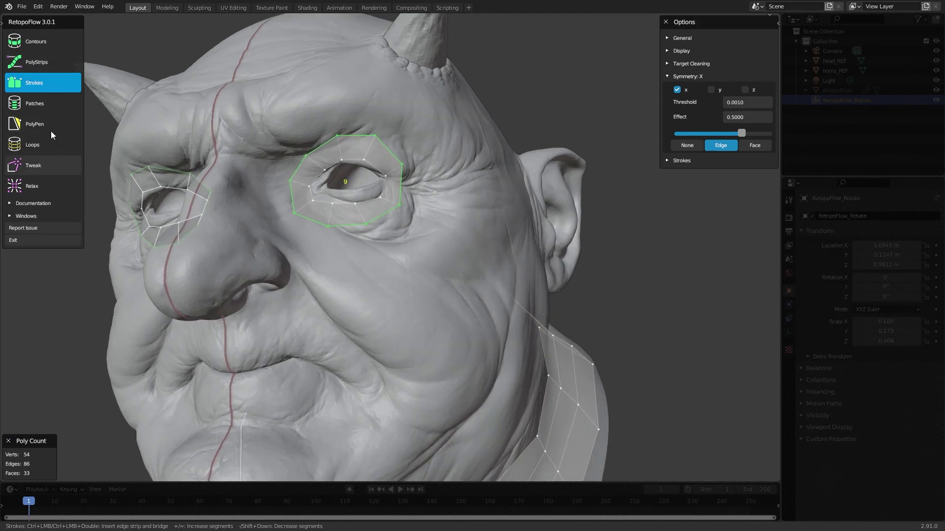
middle_drag(345, 202, 320, 232)
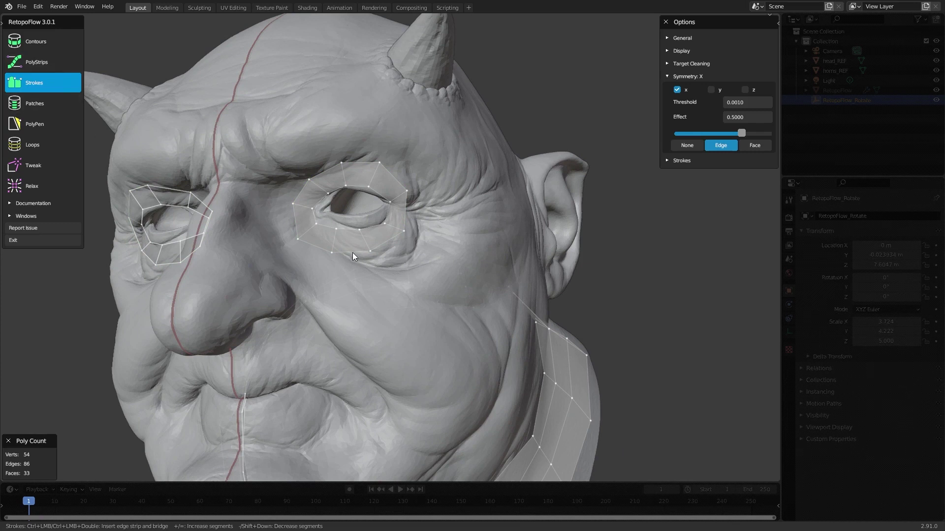
- Draw a ten-segment stroke over the nostril wing and down the nasolabial fold to below the mouth corner
middle_drag(352, 252, 351, 266)
shift+middle_drag(303, 301, 350, 248)
scroll(313, 253, up, 2)
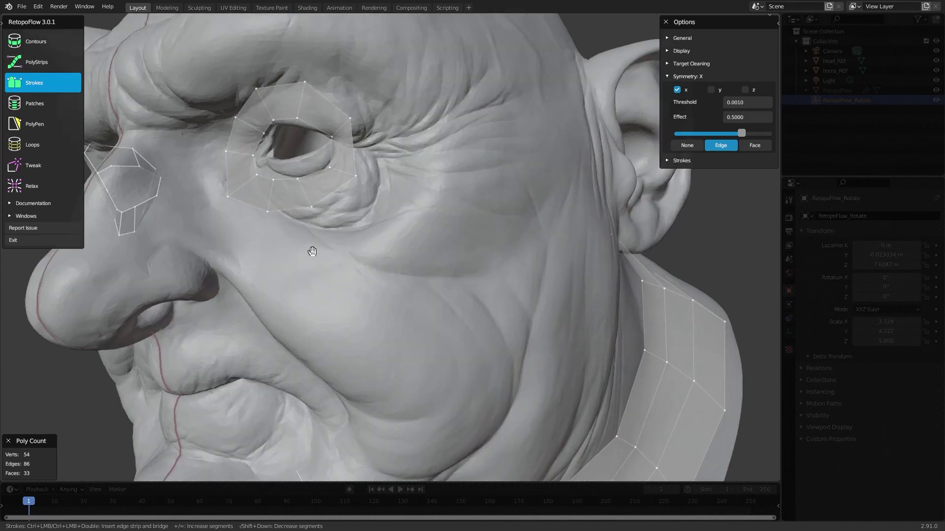
middle_drag(312, 253, 313, 248)
middle_drag(136, 213, 142, 218)
middle_drag(204, 213, 204, 219)
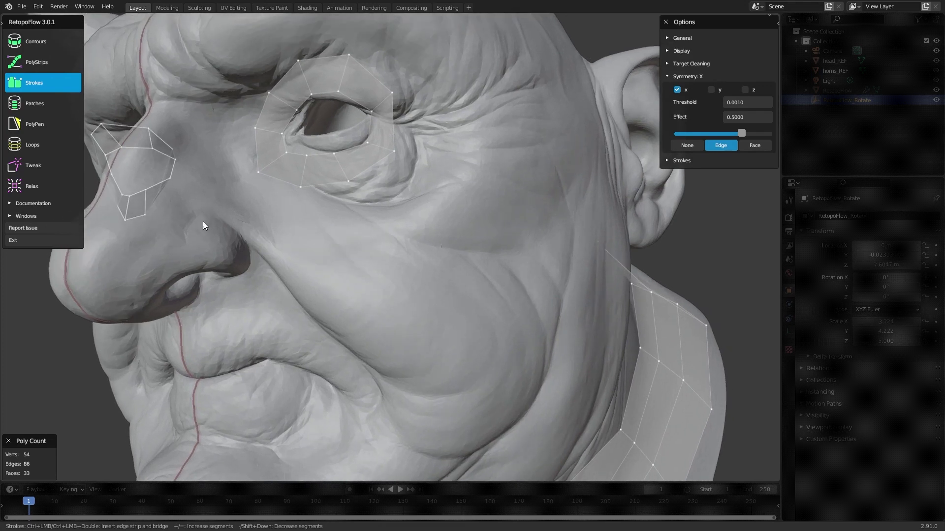
mouse_move(180, 235)
mouse_down()
mouse_move(194, 213)
mouse_move(210, 206)
mouse_move(225, 217)
mouse_move(379, 386)
mouse_move(359, 418)
mouse_move(335, 422)
mouse_up()
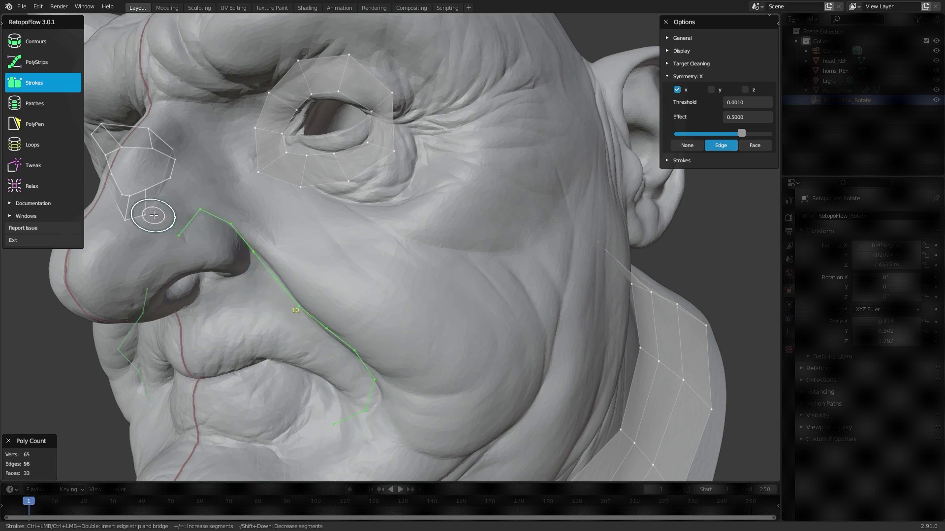
- Extend the nasolabial stroke outward with a second parallel stroke and reduce the bridge to a single row of faces
mouse_move(163, 204)
mouse_down()
mouse_move(194, 184)
mouse_move(246, 203)
mouse_move(394, 336)
mouse_move(416, 426)
mouse_move(335, 450)
mouse_up()
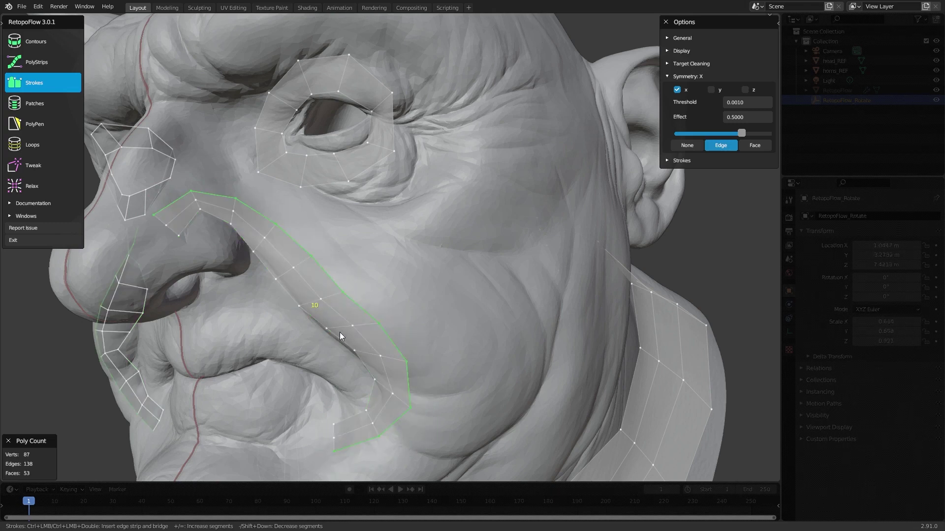
key(minus)
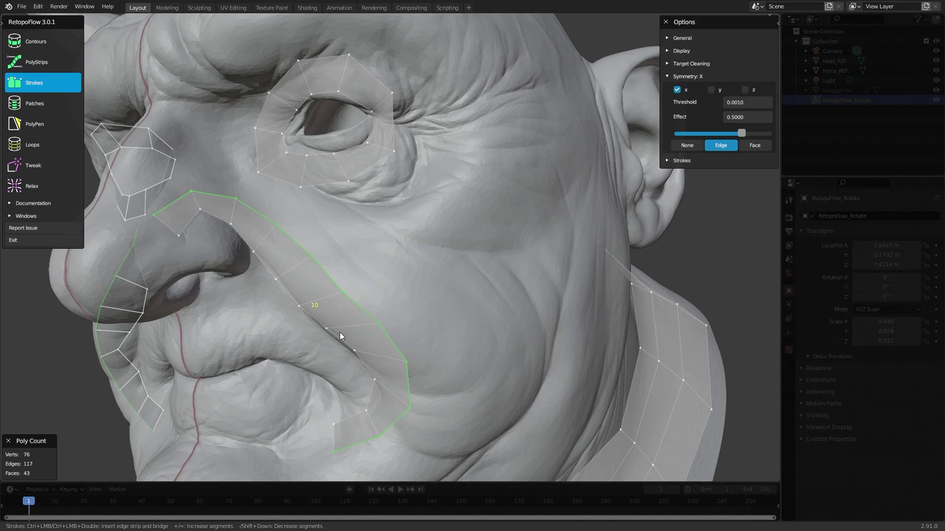
- Select facing edges on the lower eye ring and the nasolabial strip to compare their segment counts
middle_drag(305, 285, 325, 293)
middle_drag(346, 260, 366, 253)
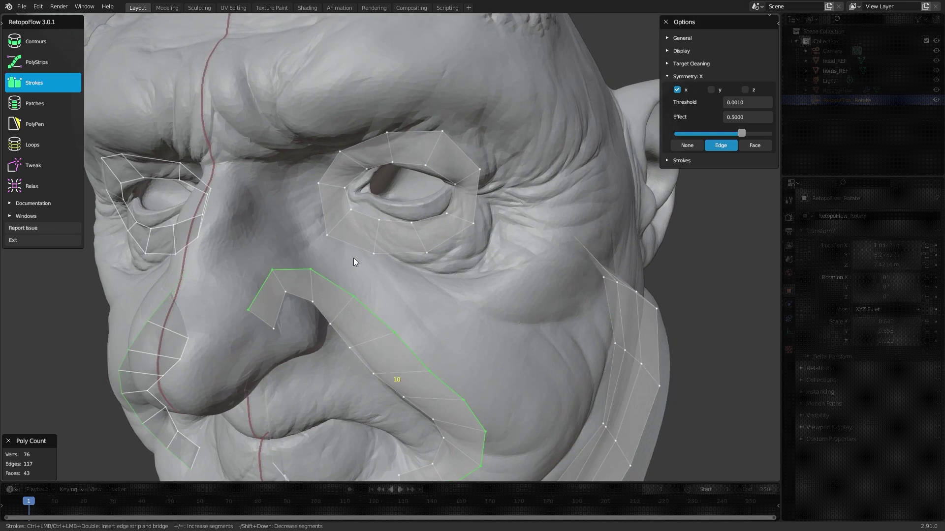
click(394, 252)
shift+click(371, 310)
click(330, 279)
shift+click(353, 246)
shift+click(409, 258)
shift+click(374, 312)
middle_drag(382, 306, 353, 308)
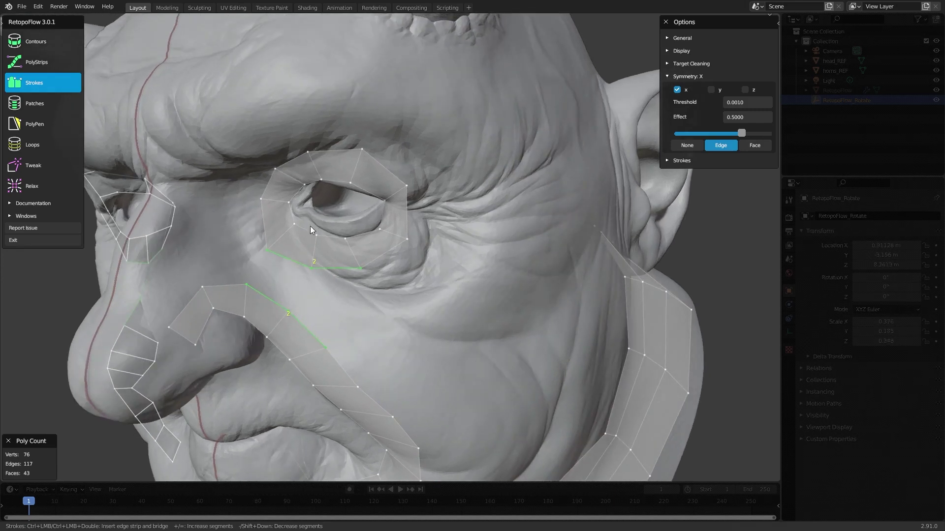
mouse_move(345, 264)
middle_down()
mouse_move(385, 246)
mouse_move(369, 254)
middle_up()
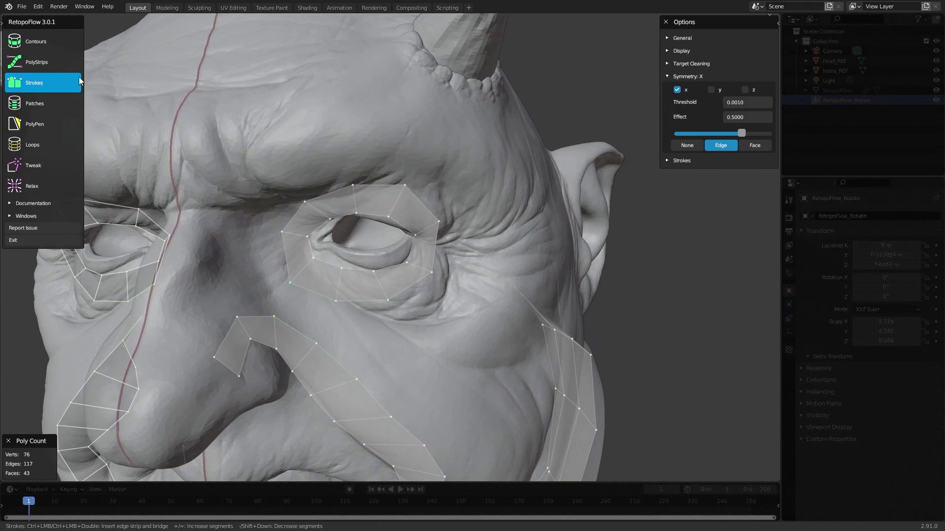
- Draw a stroke from the forehead's centre line above the brow and around the outer eye to the cheekbone
click(40, 59)
click(37, 82)
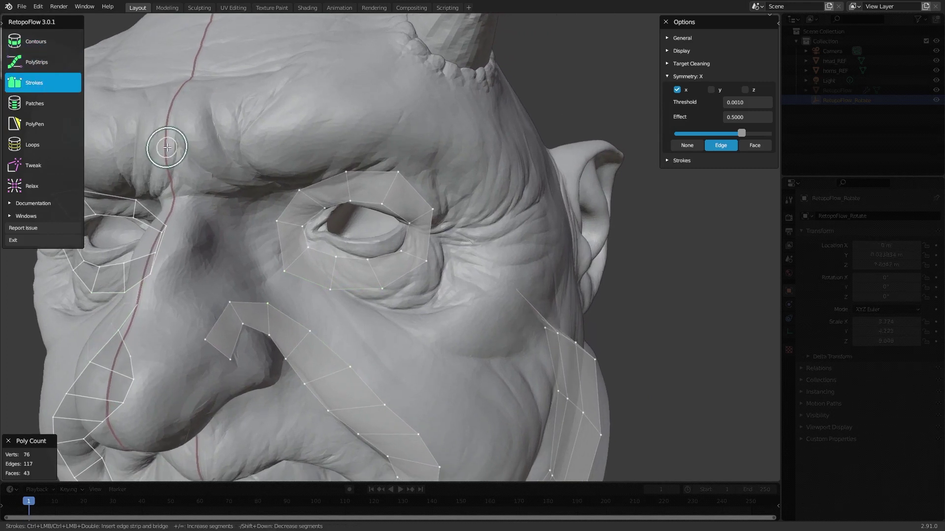
mouse_move(166, 147)
mouse_down()
mouse_move(355, 120)
mouse_move(445, 133)
mouse_move(513, 241)
mouse_move(468, 319)
mouse_up()
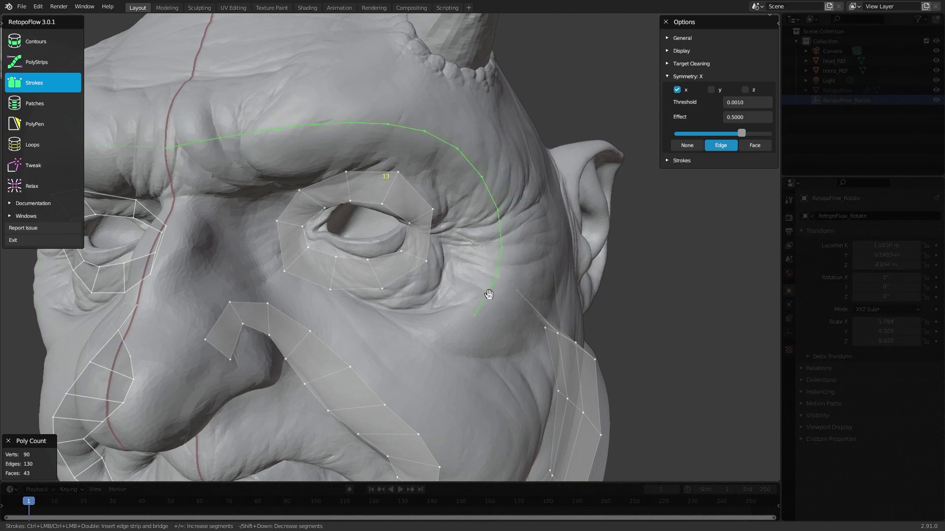
- Reduce the brow stroke to 8 segments
middle_drag(488, 289, 479, 293)
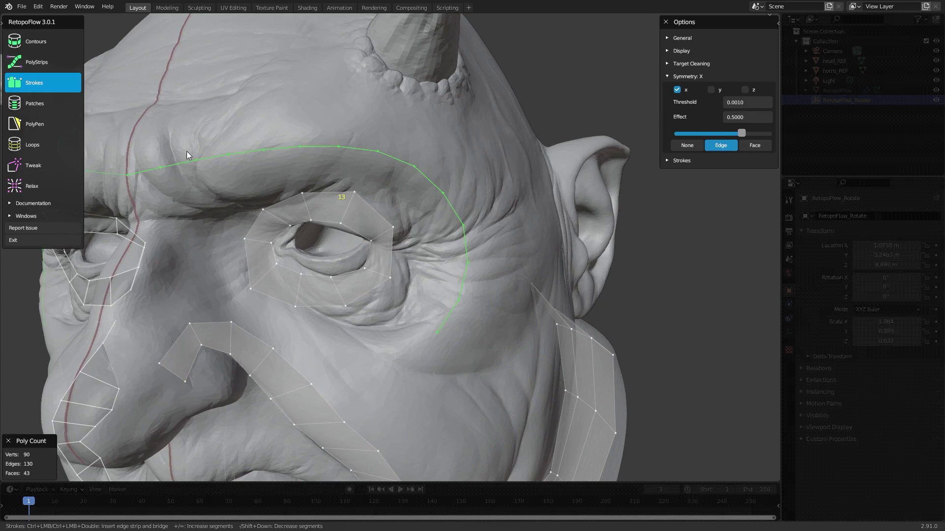
key(minus)
middle_drag(238, 153, 348, 154)
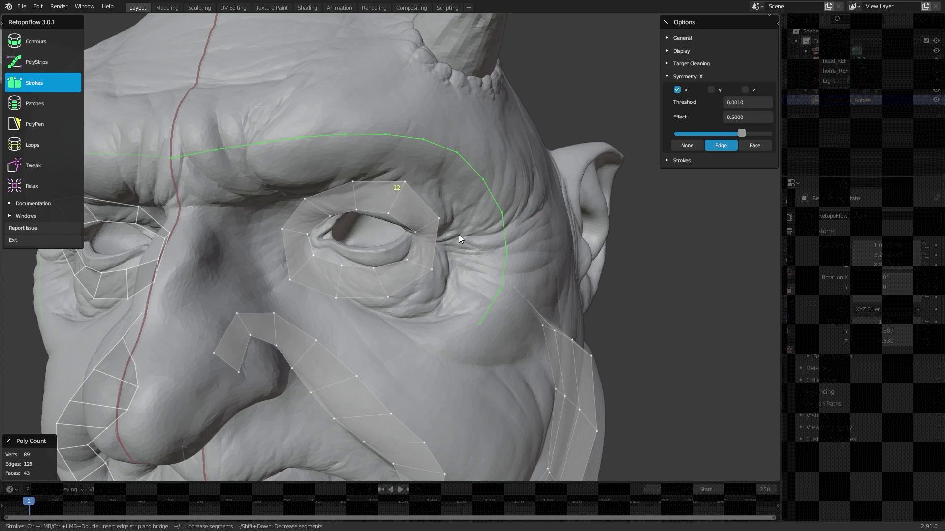
middle_drag(424, 164, 426, 168)
key(minus)
key(minus)
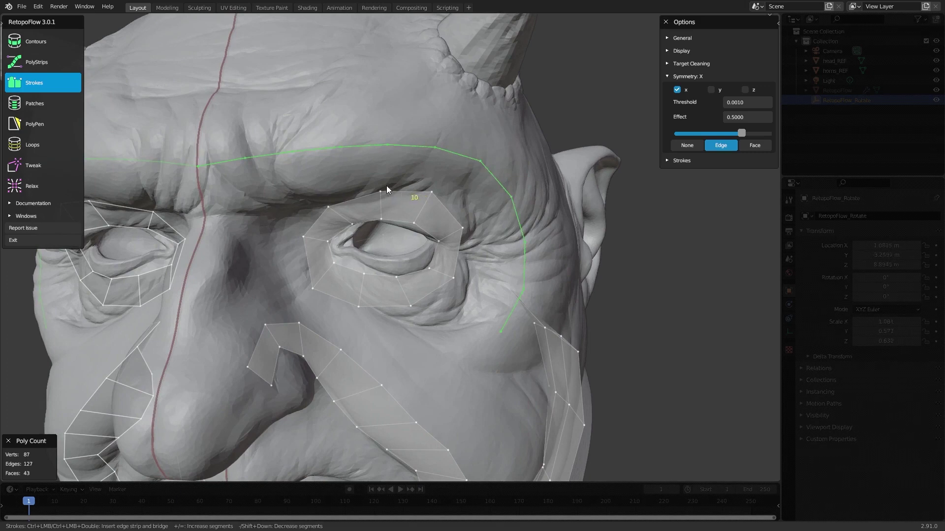
key(minus)
key(minus)
middle_drag(461, 176, 460, 177)
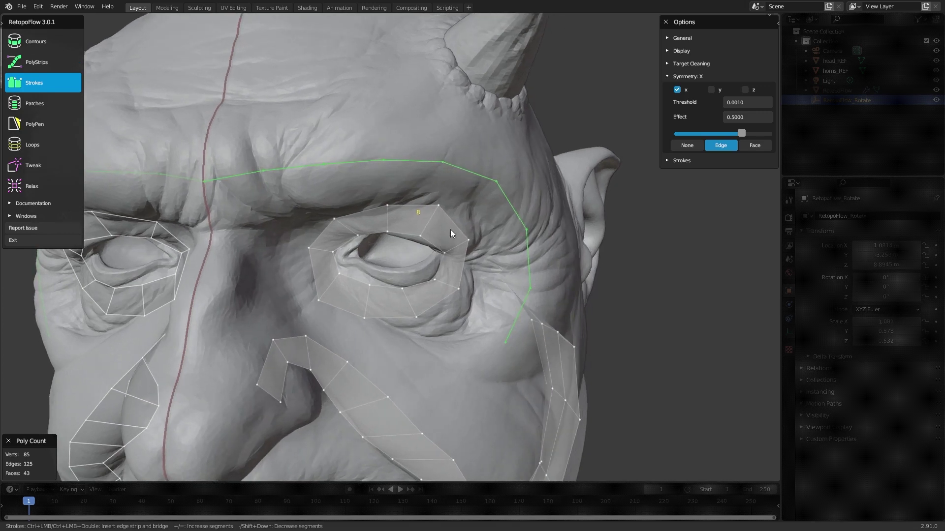
middle_drag(372, 210, 369, 211)
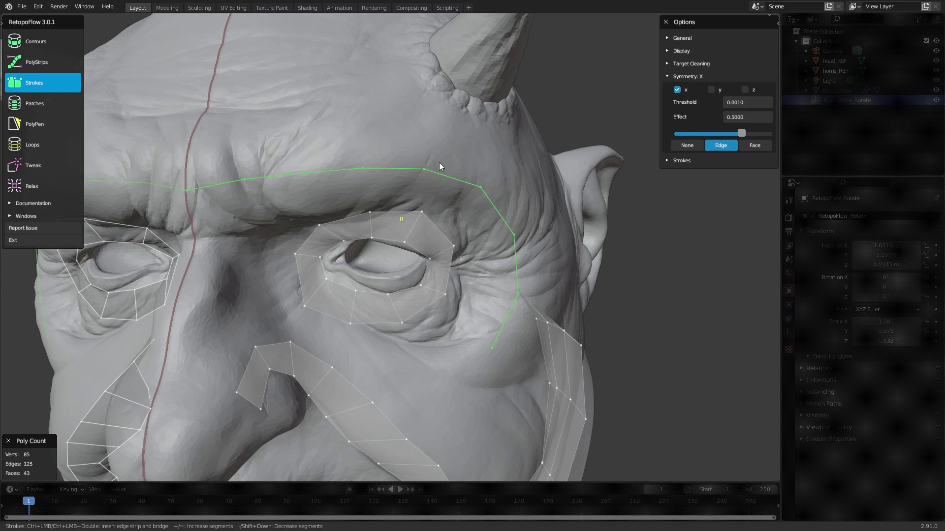
middle_drag(429, 223, 415, 210)
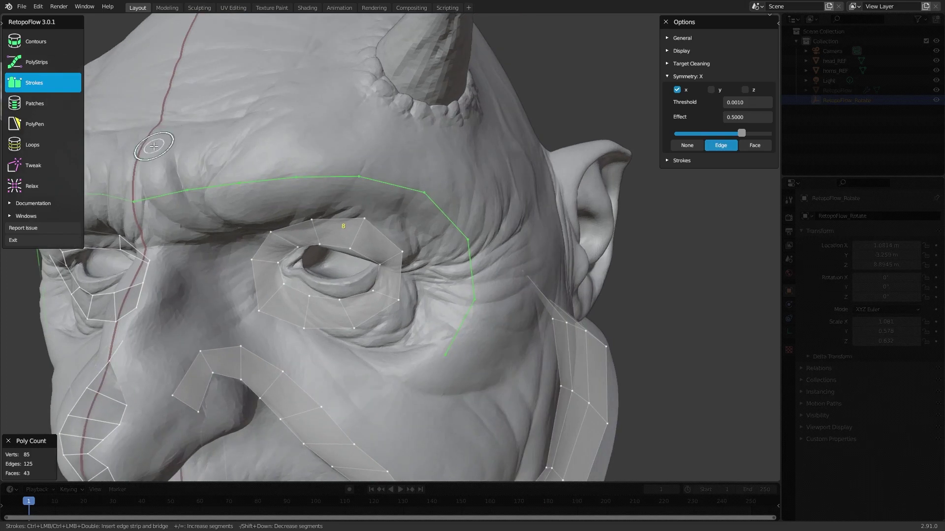
- Draw a second stroke above the brow line and down to the cheekbone to bridge it into a face strip
mouse_move(159, 146)
mouse_down()
mouse_move(418, 131)
mouse_move(487, 158)
mouse_move(490, 298)
mouse_move(455, 380)
mouse_up()
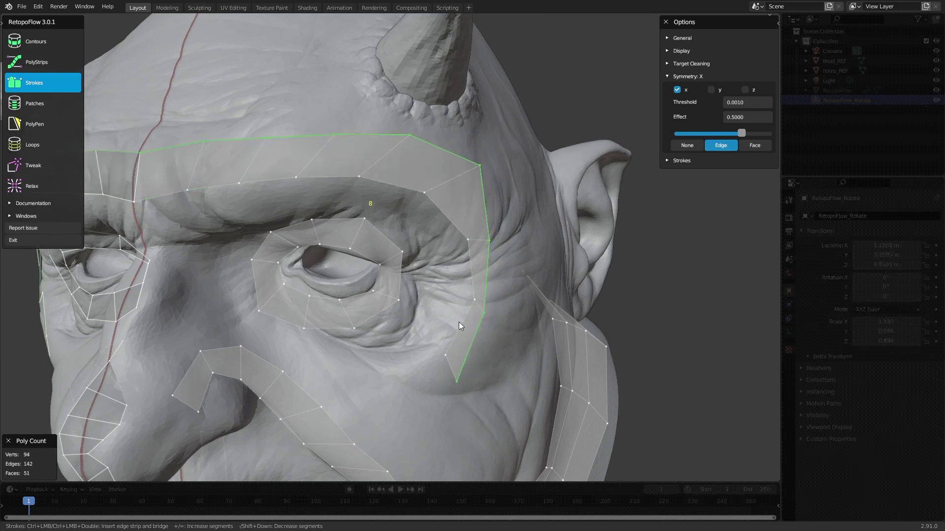
middle_drag(482, 310, 390, 312)
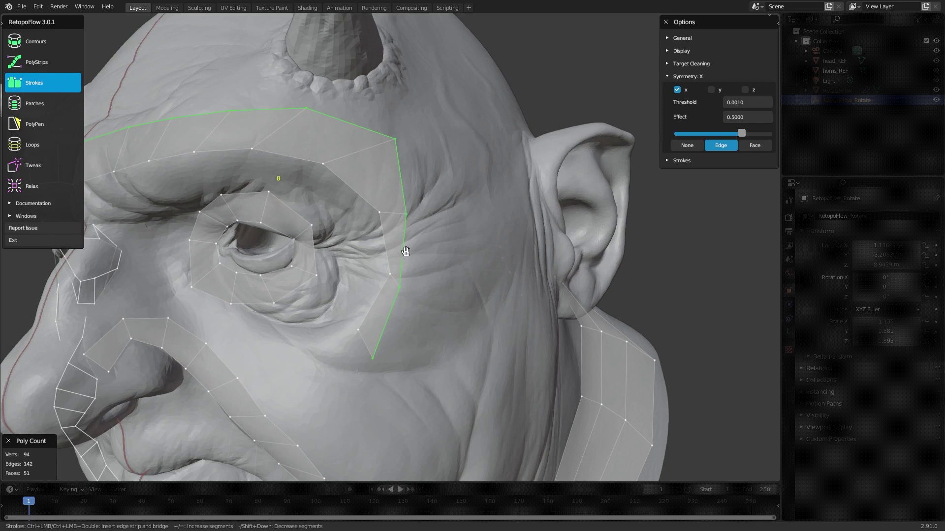
middle_drag(262, 203, 274, 198)
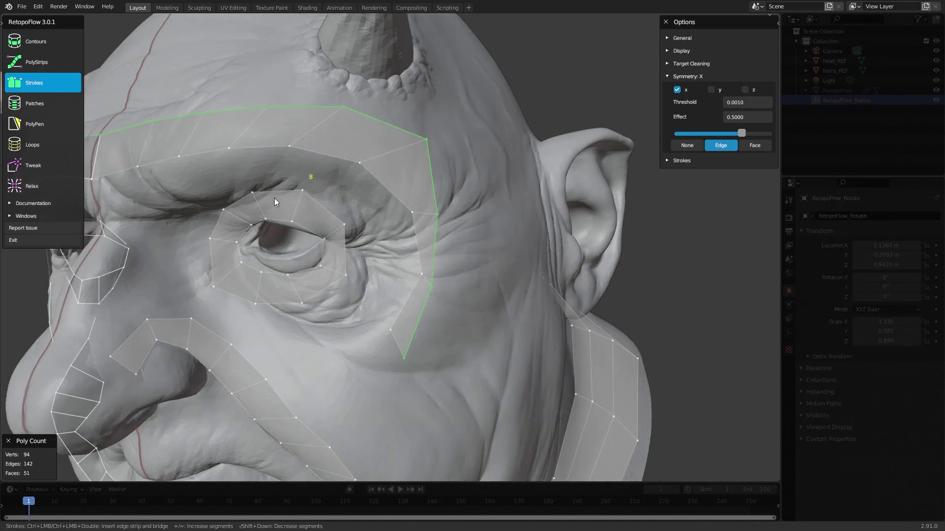
- Draw a seven-segment stroke from below the earlobe down the jaw crease towards the chin
middle_drag(362, 203, 375, 224)
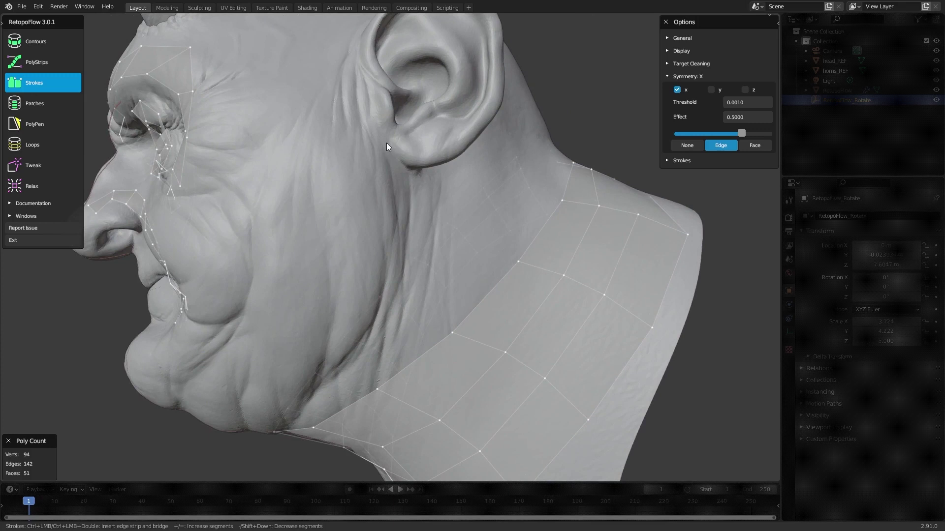
middle_drag(388, 170, 383, 177)
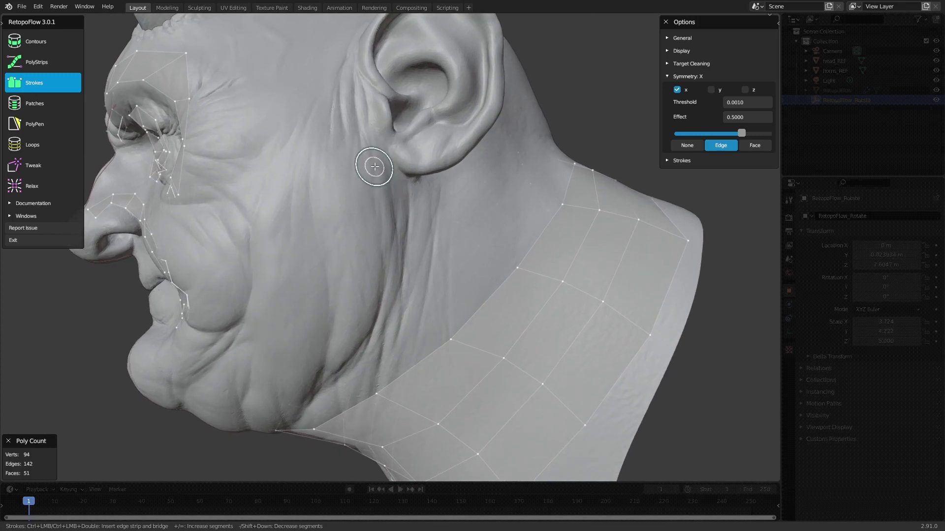
mouse_move(376, 165)
mouse_down()
mouse_move(381, 220)
mouse_move(370, 302)
mouse_move(344, 353)
mouse_move(298, 396)
mouse_up()
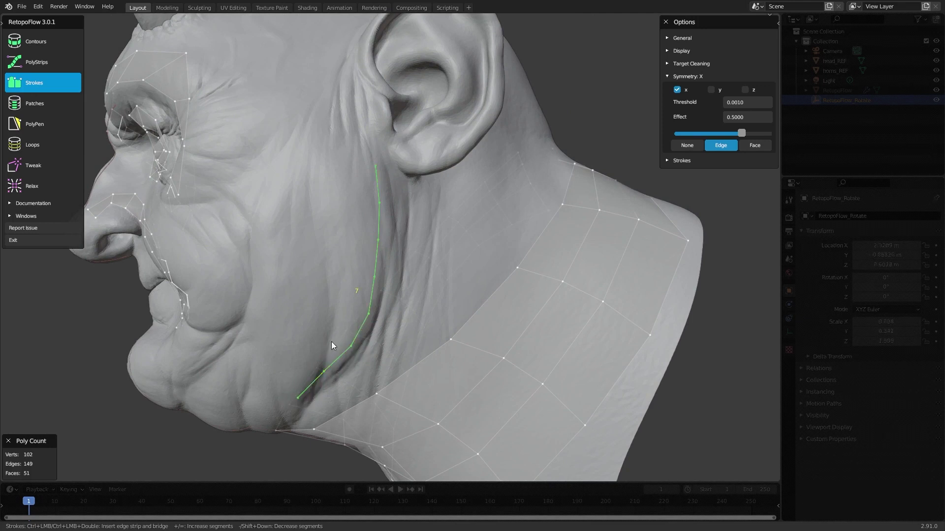
- Reduce the jaw crease stroke to 5 segments and draw a parallel stroke across the cheek in front of it to bridge a face strip
middle_drag(403, 264, 411, 236)
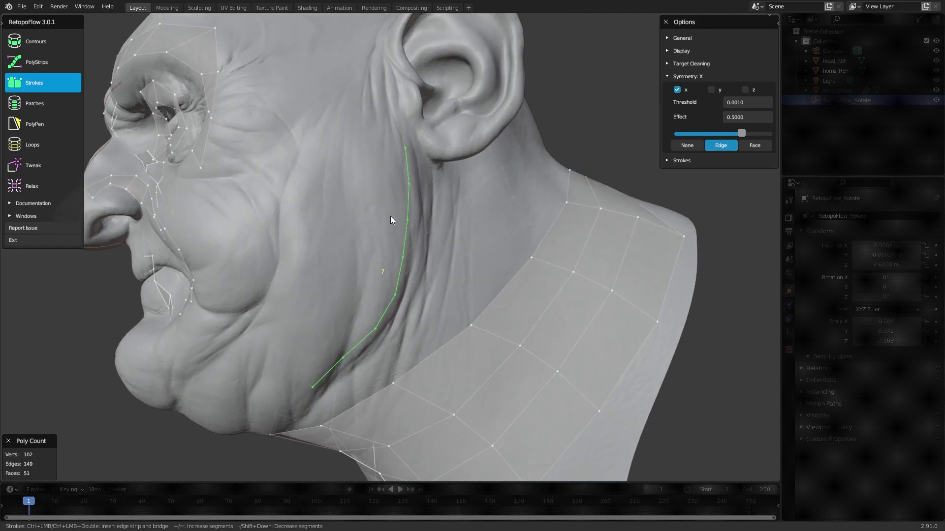
key(minus)
key(minus)
middle_drag(388, 214, 390, 209)
mouse_move(357, 150)
ctrl+mouse_down()
mouse_move(344, 257)
mouse_move(305, 318)
mouse_move(265, 357)
ctrl+mouse_up()
mouse_move(291, 354)
middle_down()
mouse_move(376, 280)
mouse_move(536, 341)
mouse_move(445, 308)
mouse_move(415, 316)
middle_up()
key(minus)
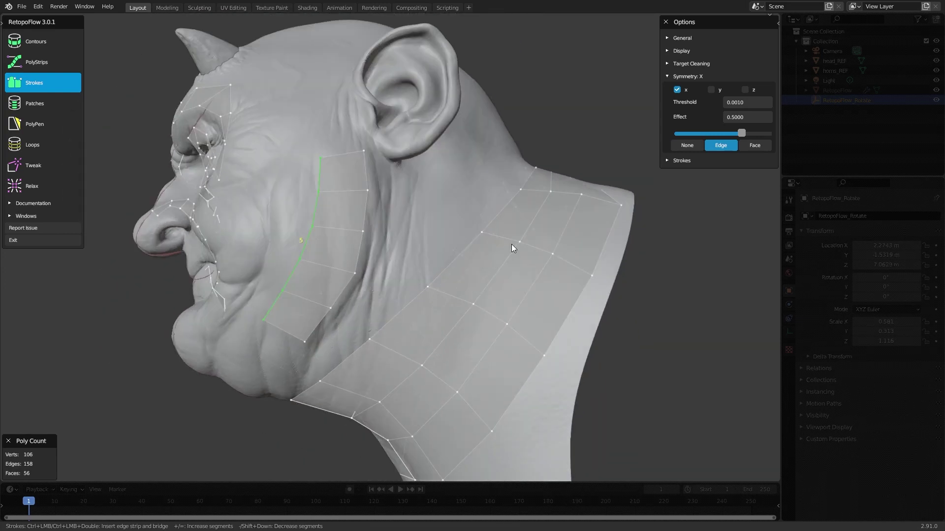
- Extend the jaw strip from its front end edge forward beneath the chin to the centre line
middle_drag(447, 300, 542, 389)
middle_drag(382, 330, 403, 330)
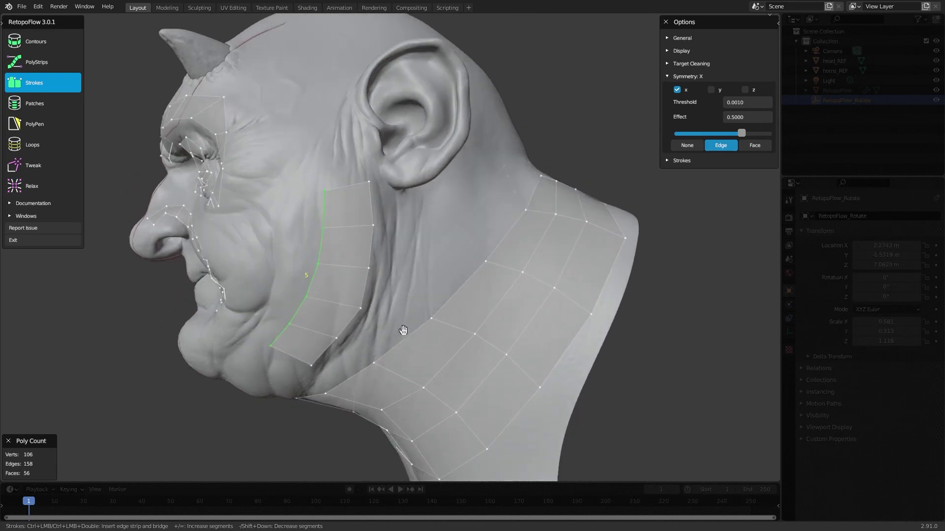
mouse_move(384, 227)
middle_down()
mouse_move(430, 211)
mouse_move(450, 187)
mouse_move(411, 235)
mouse_move(416, 264)
middle_up()
click(411, 257)
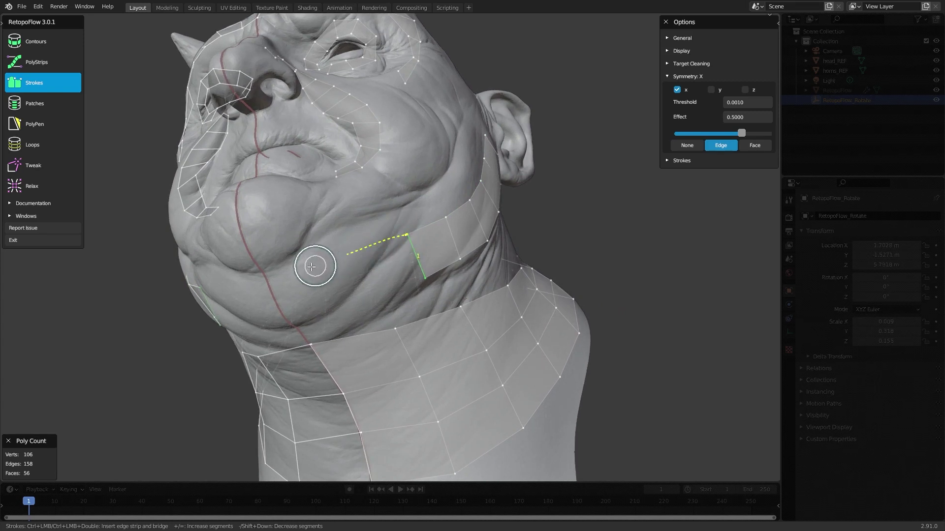
ctrl+click(259, 281)
- Extrude a strip from the brow's central edge up the forehead and reduce it to 4 segments
mouse_move(339, 285)
middle_down()
mouse_move(397, 274)
mouse_move(359, 281)
mouse_move(337, 307)
mouse_move(344, 291)
mouse_move(331, 280)
mouse_move(409, 291)
mouse_move(364, 262)
mouse_move(344, 226)
mouse_move(359, 228)
mouse_move(332, 248)
mouse_move(338, 263)
mouse_move(289, 362)
mouse_move(342, 268)
mouse_move(331, 354)
mouse_move(344, 340)
mouse_move(362, 350)
middle_up()
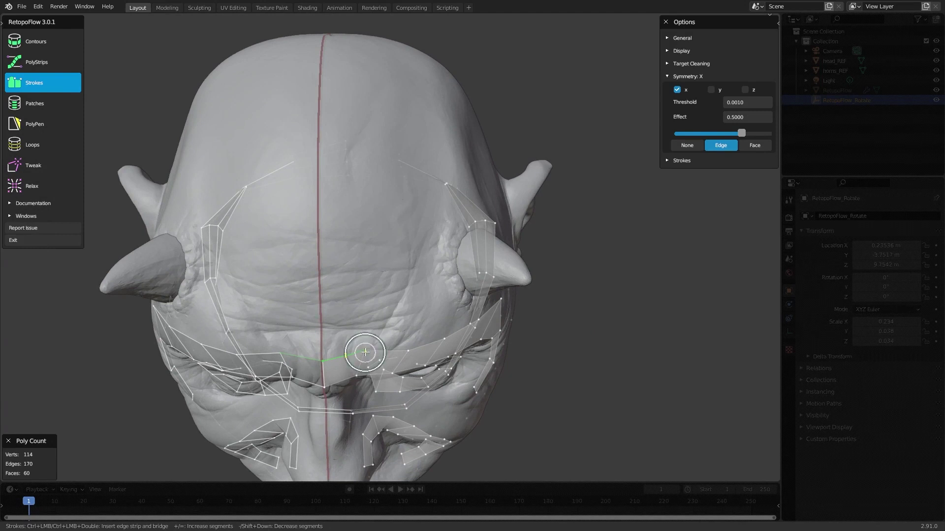
ctrl+drag(364, 352, 368, 96)
middle_drag(371, 131, 374, 149)
key(minus)
key(minus)
key(minus)
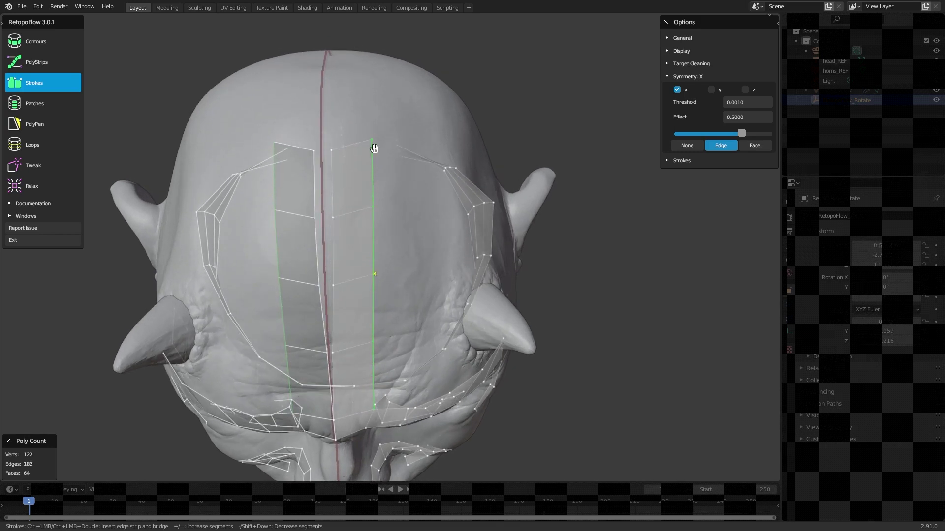
- Continue the forehead strip over the crown and down the back of the head, reducing the last section to 3 segments
middle_drag(375, 158, 364, 183)
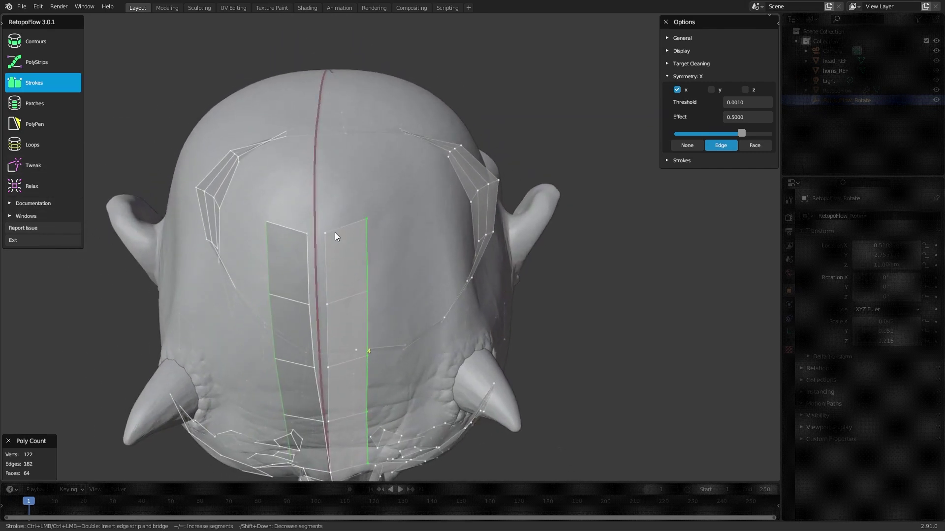
middle_drag(345, 230, 359, 249)
mouse_move(356, 331)
mouse_down()
mouse_move(344, 299)
mouse_move(339, 148)
mouse_up()
middle_drag(364, 199, 335, 345)
drag(335, 345, 359, 154)
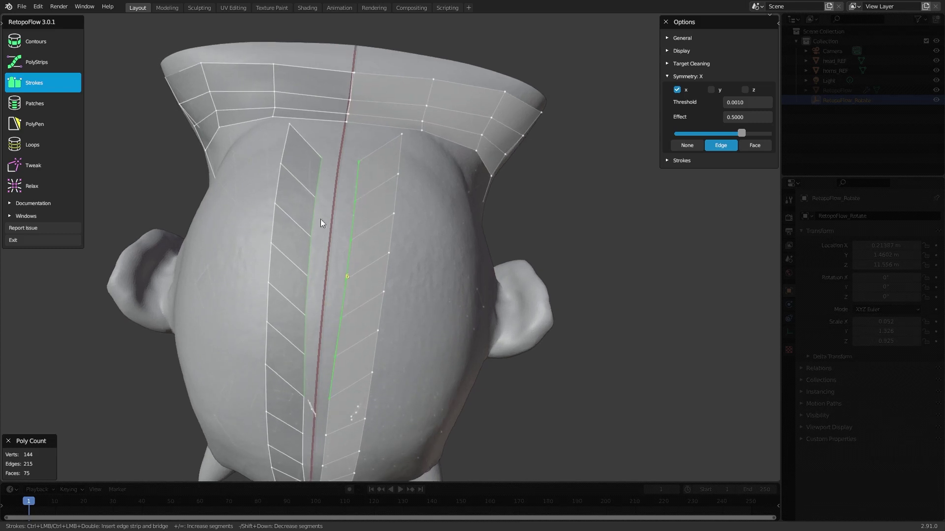
middle_drag(386, 253, 389, 213)
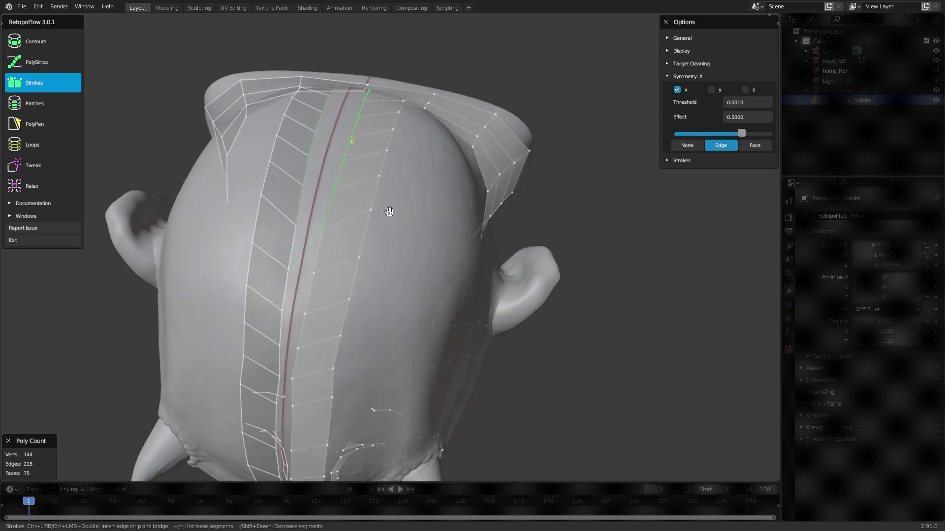
shift+scroll(389, 213, down, 4)
key(equal)
middle_drag(389, 213, 311, 218)
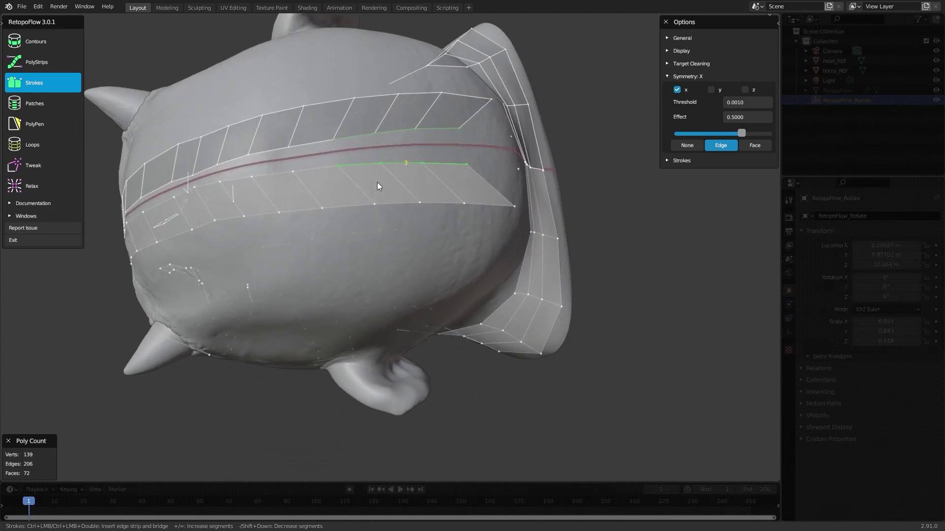
- Move the scalp strip's inner edges and vertices onto the symmetry centre line from the back of the head to the forehead
middle_drag(396, 179, 418, 169)
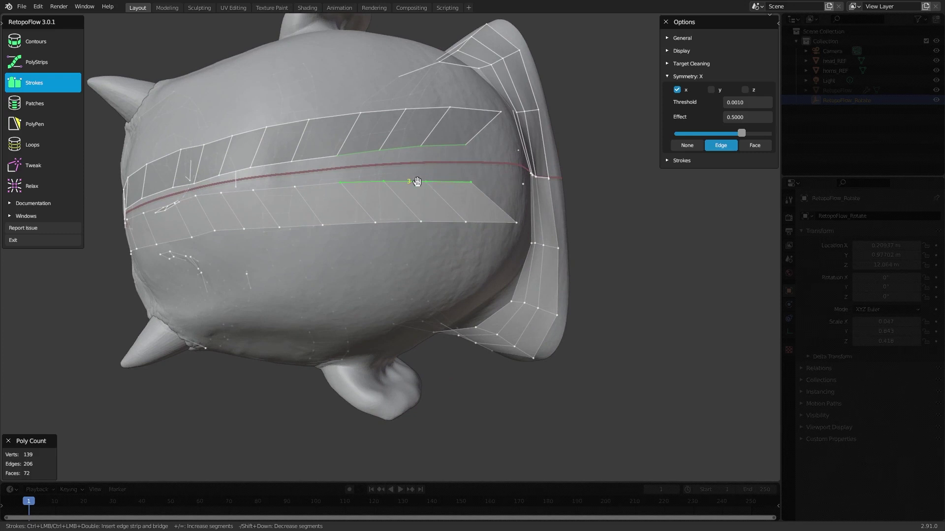
drag(403, 180, 402, 157)
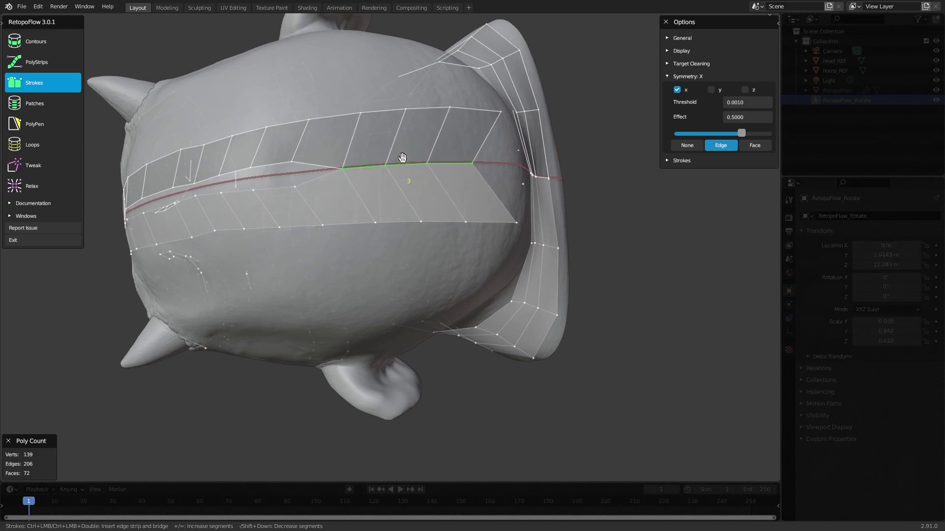
middle_drag(387, 163, 364, 188)
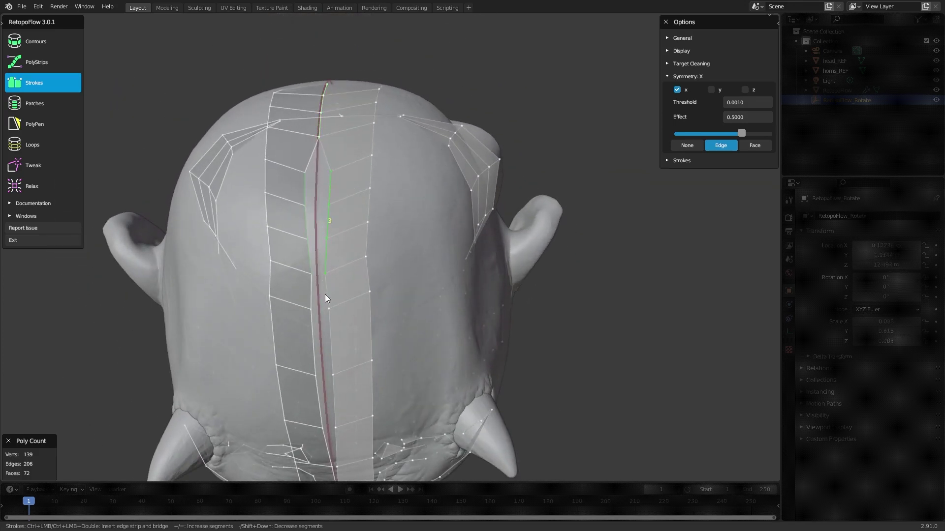
shift+click(327, 321)
drag(327, 321, 297, 323)
middle_drag(326, 312, 329, 290)
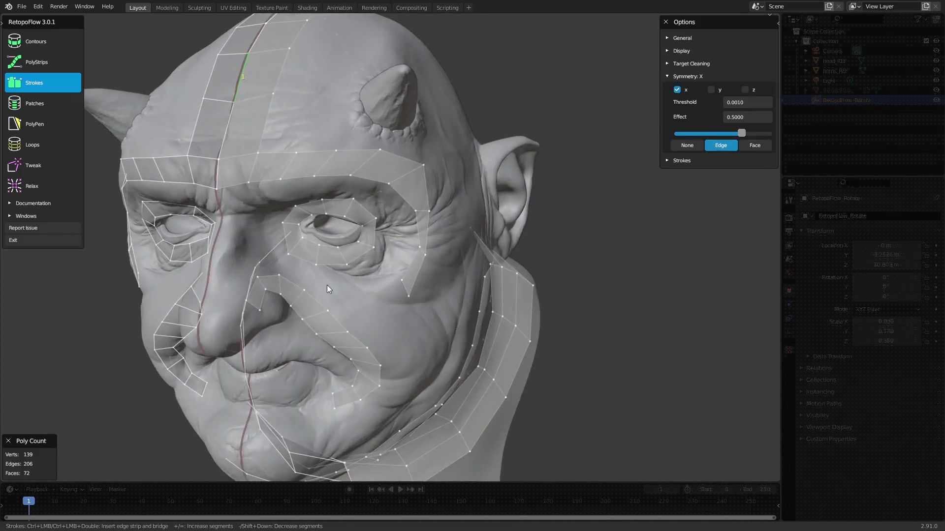
middle_drag(385, 250, 398, 281)
- Turn off X symmetry to examine the half mesh around the head, and turn it back on
click(677, 89)
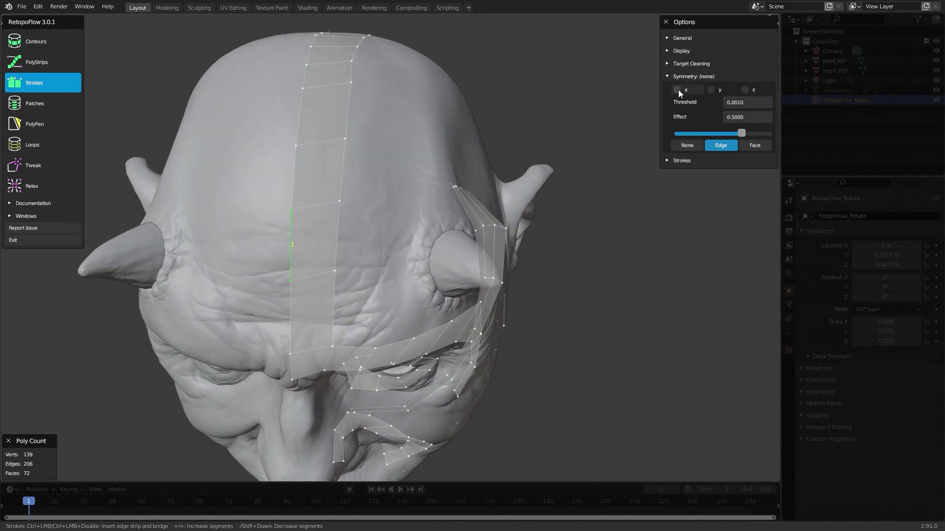
middle_drag(405, 179, 409, 265)
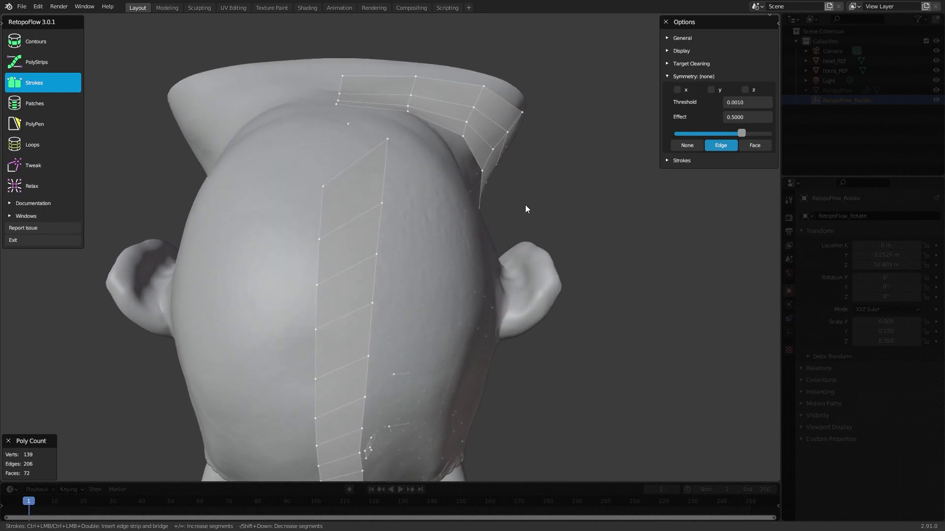
middle_drag(350, 256, 344, 175)
middle_drag(285, 339, 338, 270)
scroll(360, 235, up, 2)
scroll(365, 290, down, 3)
scroll(347, 296, up, 3)
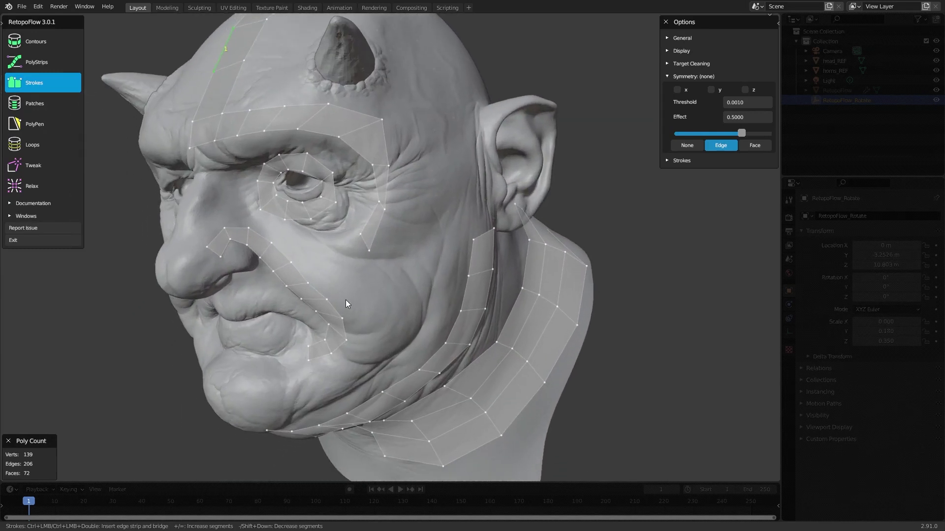
click(680, 90)
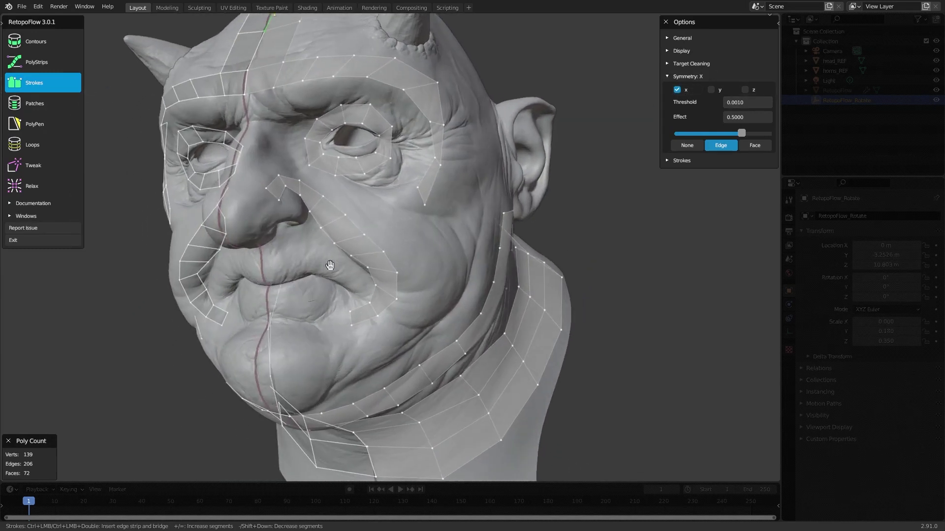
- Examine the face strips around the brow, eye, nose and nasolabial fold, and the mouth area up close
scroll(309, 274, up, 5)
mouse_move(316, 271)
middle_down()
mouse_move(331, 277)
mouse_move(344, 260)
mouse_move(322, 274)
middle_up()
scroll(335, 270, down, 4)
scroll(322, 273, up, 4)
middle_drag(301, 219, 327, 283)
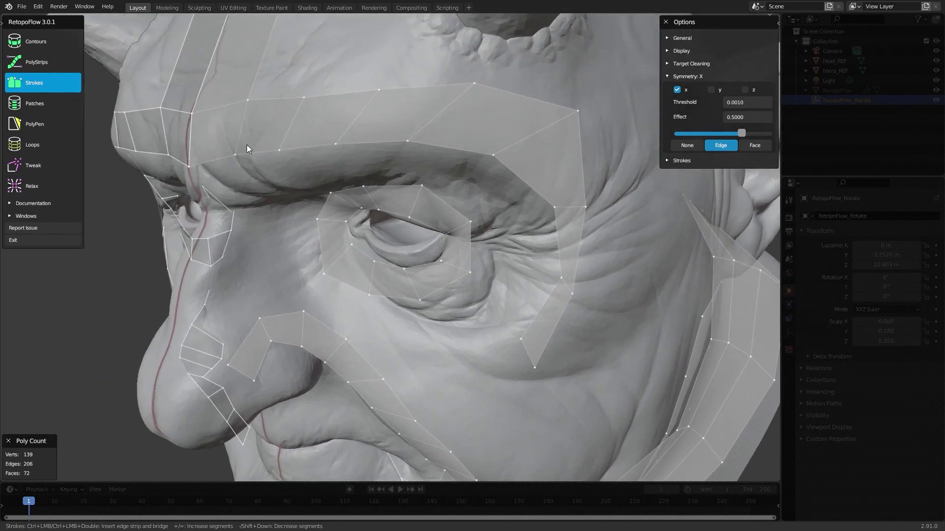
middle_drag(261, 302, 288, 301)
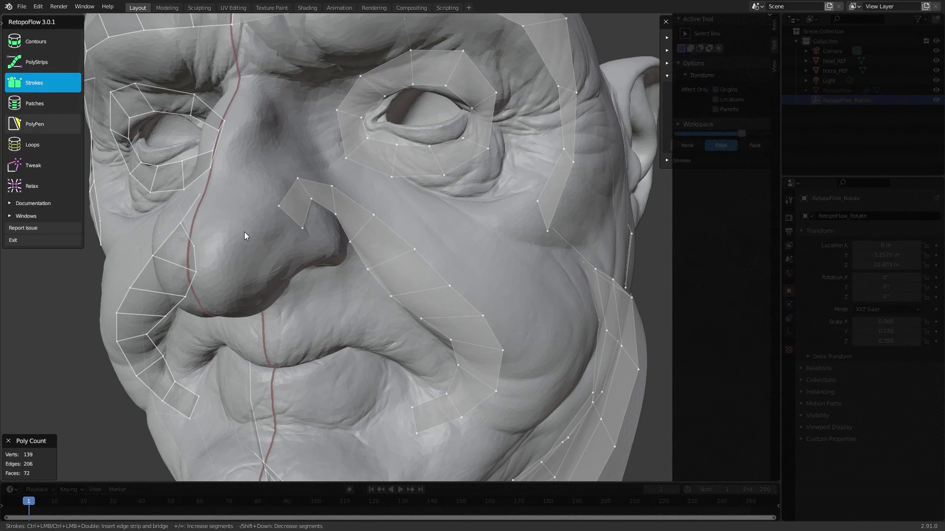
middle_drag(181, 203, 422, 307)
scroll(335, 264, up, 3)
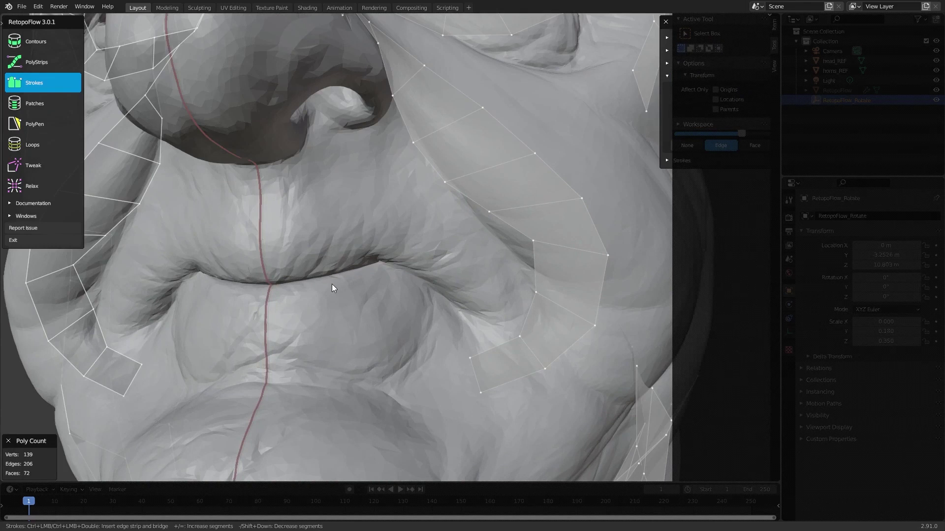
middle_drag(332, 286, 330, 265)
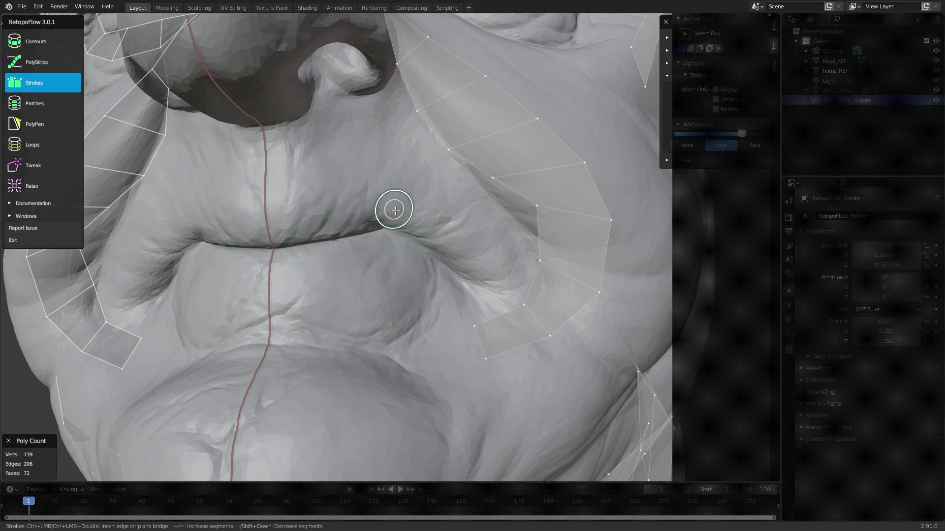
mouse_move(269, 241)
mouse_down()
mouse_move(400, 213)
mouse_move(391, 247)
mouse_move(252, 271)
mouse_up()
key(ctrl+z)
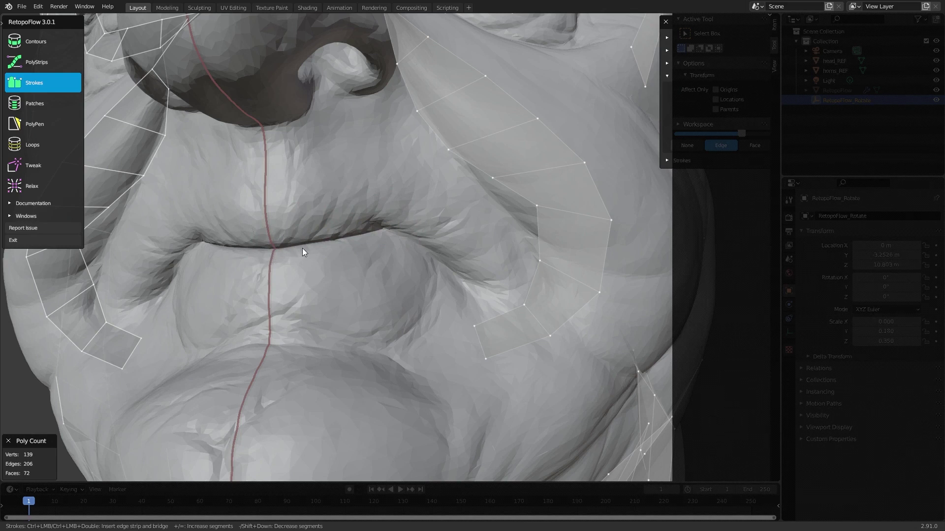
ctrl+drag(273, 234, 278, 287)
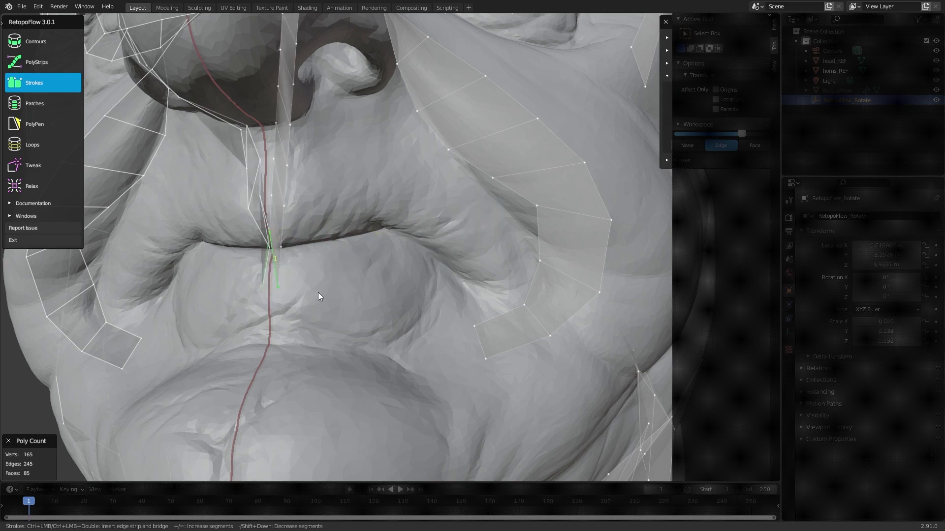
key(ctrl+z)
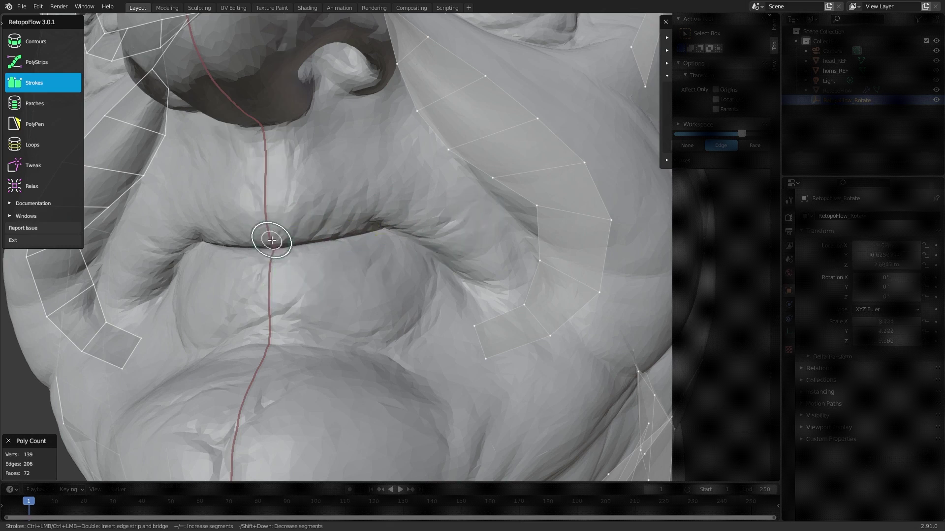
- Draw an eight-segment stroke around the mouth opening between centre line points and bridge it to an outer lip stroke with a single row of faces
mouse_move(269, 237)
mouse_down()
mouse_move(373, 217)
mouse_move(409, 229)
mouse_move(344, 255)
mouse_move(259, 270)
mouse_up()
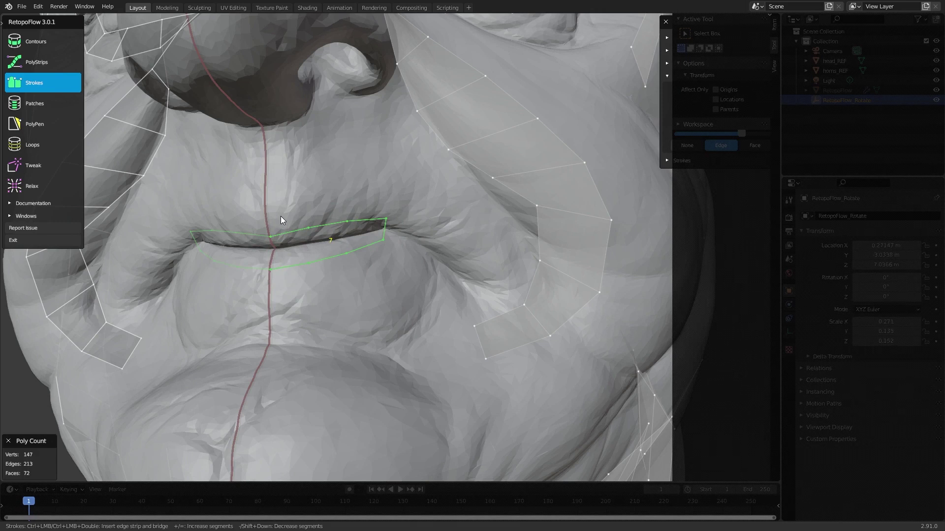
key(equal)
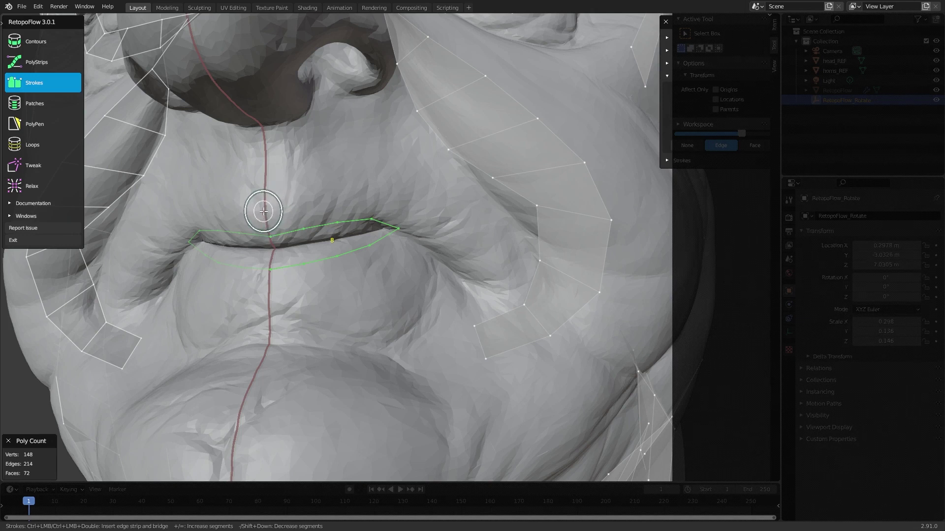
mouse_move(266, 209)
mouse_down()
mouse_move(344, 185)
mouse_move(430, 201)
mouse_move(437, 242)
mouse_move(350, 294)
mouse_move(241, 305)
mouse_up()
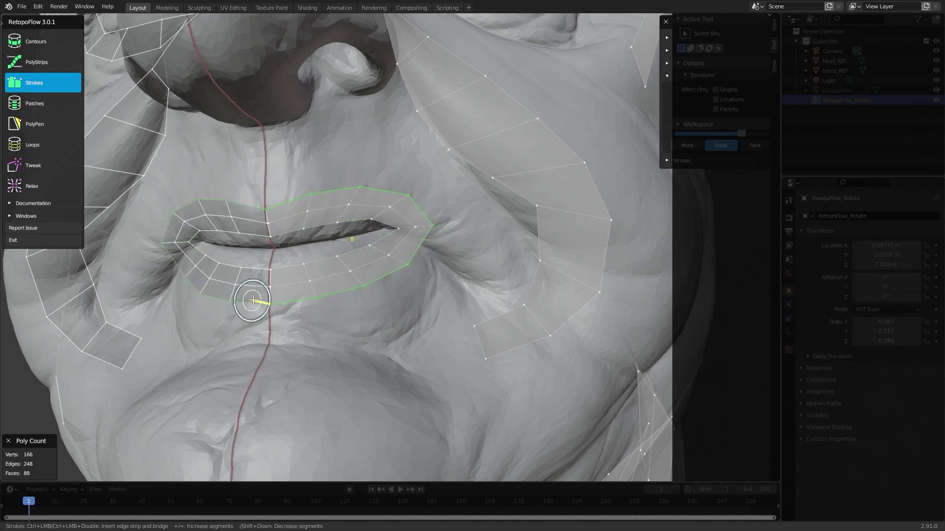
key(minus)
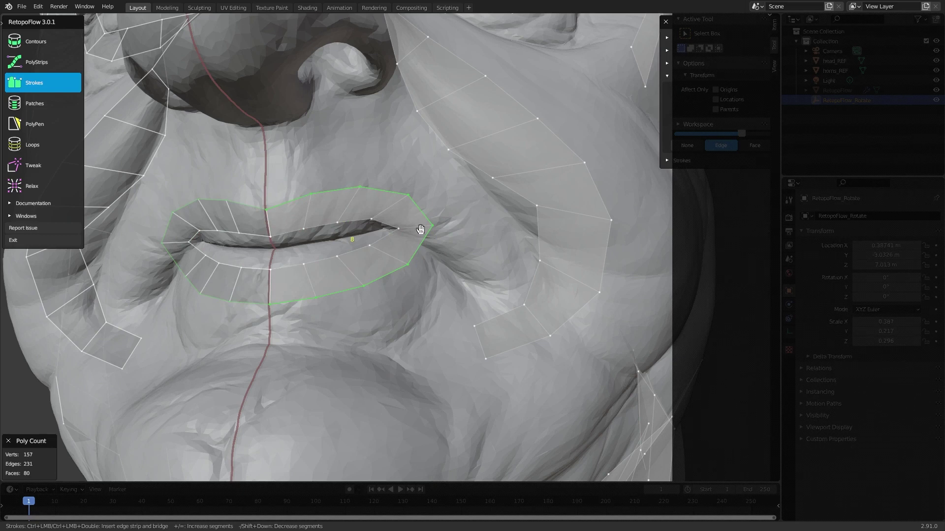
- Deselect everything and draw a stroke from the cheek in front of the ear around the jowl to the chin
scroll(420, 230, down, 3)
middle_drag(401, 256, 443, 339)
scroll(357, 271, down, 2)
key(alt+a)
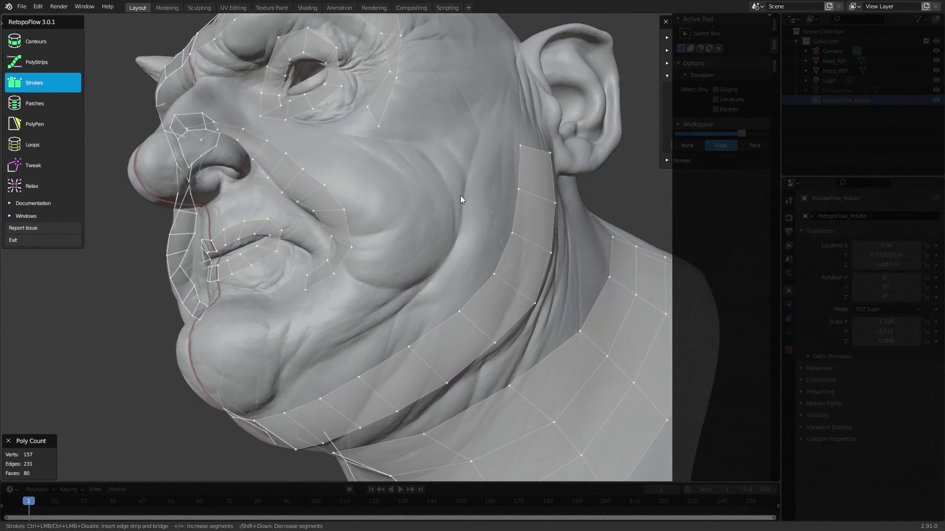
middle_drag(460, 196, 457, 201)
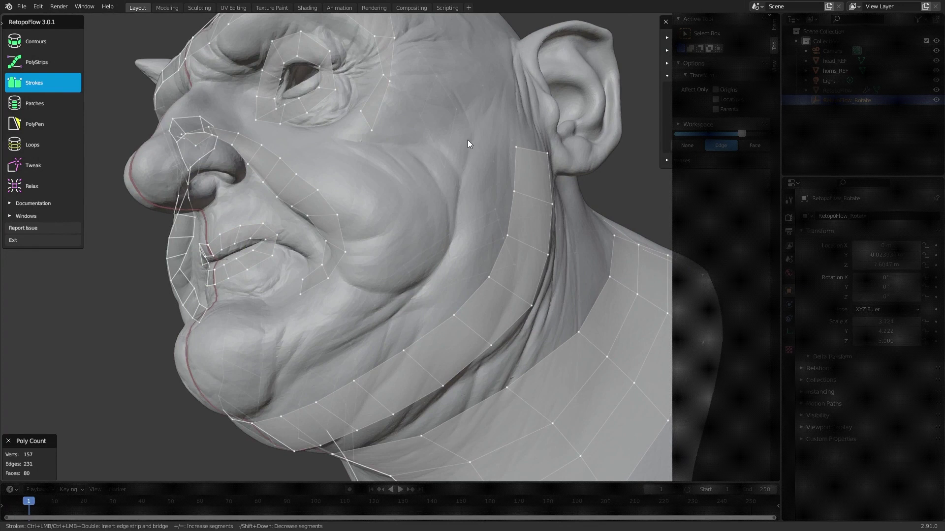
middle_drag(338, 343, 401, 305)
middle_drag(438, 214, 429, 189)
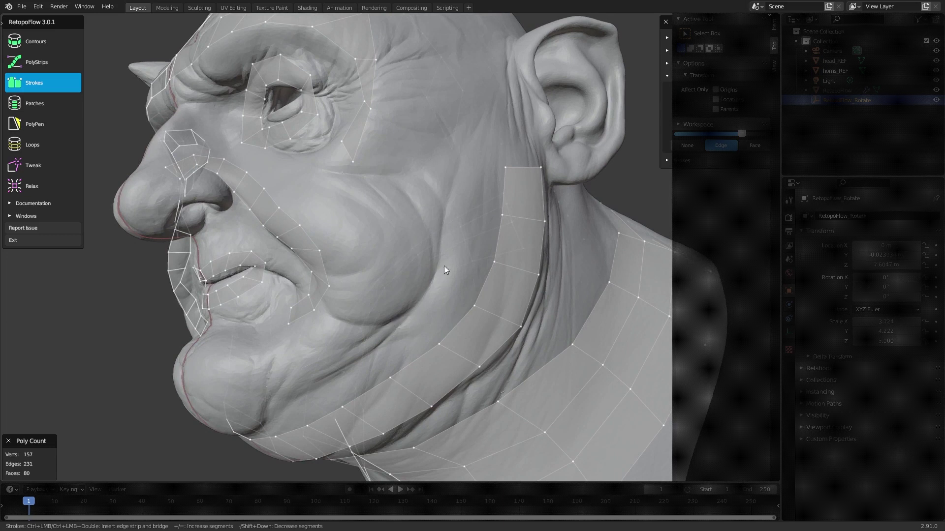
middle_drag(364, 333, 419, 212)
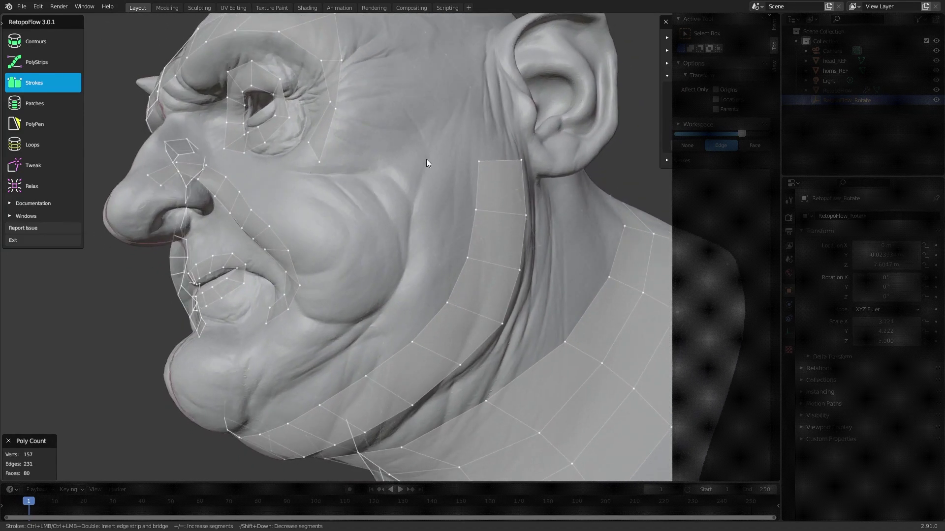
mouse_move(432, 143)
mouse_down()
mouse_move(389, 297)
mouse_move(365, 331)
mouse_move(242, 387)
mouse_up()
middle_drag(413, 280, 459, 163)
- Reduce the jowl stroke to 7 segments and draw a parallel stroke across the inner cheek to bridge it into a face strip
key(minus)
key(minus)
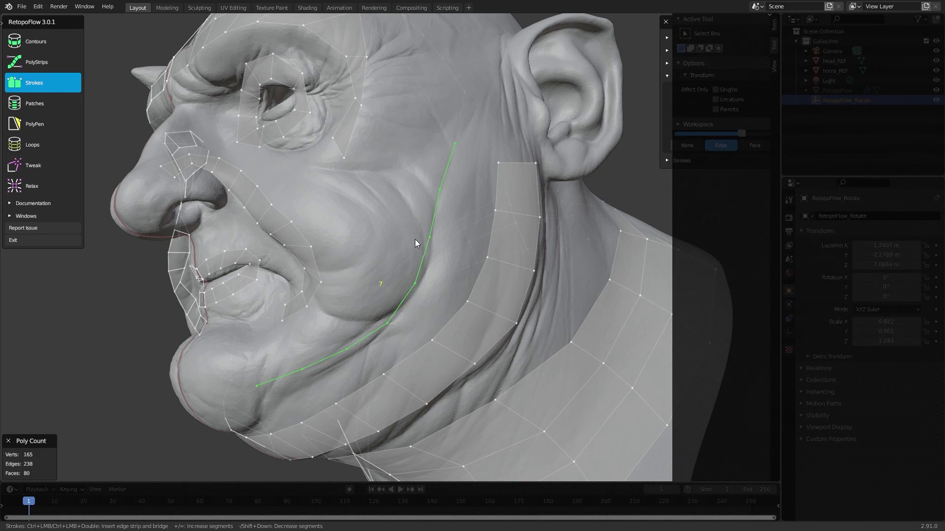
mouse_move(418, 148)
mouse_down()
mouse_move(327, 323)
mouse_move(246, 368)
mouse_up()
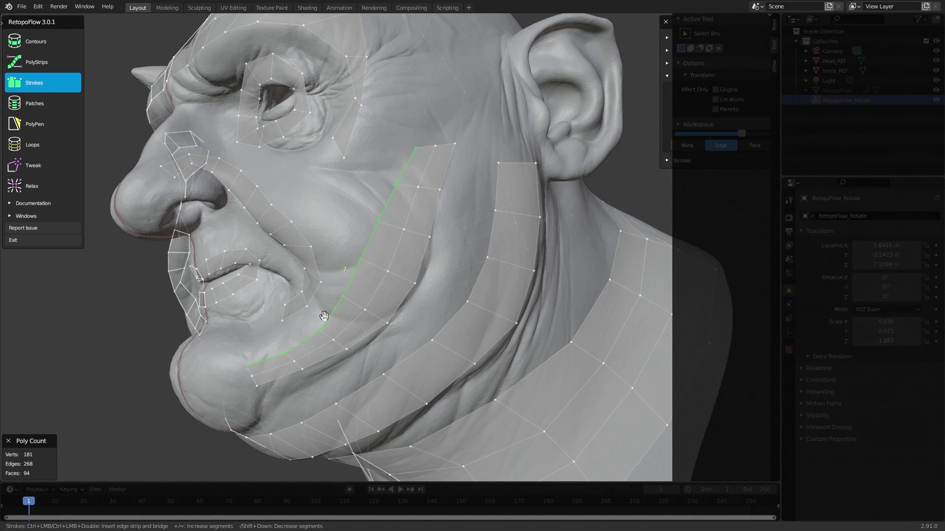
- Examine the jowl strip and its relation to the eye, brow, mouth and neck loops from front and three-quarter angles
middle_drag(353, 297, 434, 335)
middle_drag(488, 224, 430, 255)
scroll(465, 249, up, 3)
scroll(443, 200, down, 4)
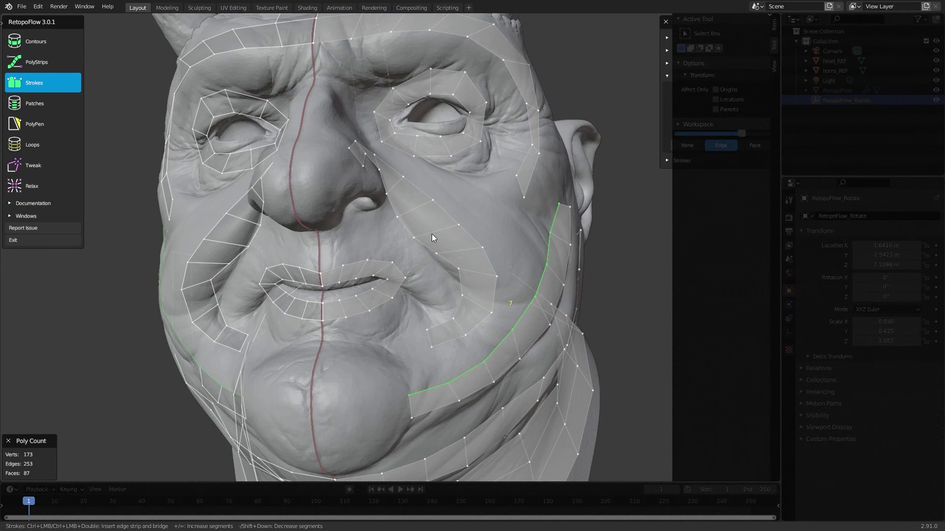
middle_drag(433, 229, 412, 195)
scroll(386, 261, down, 2)
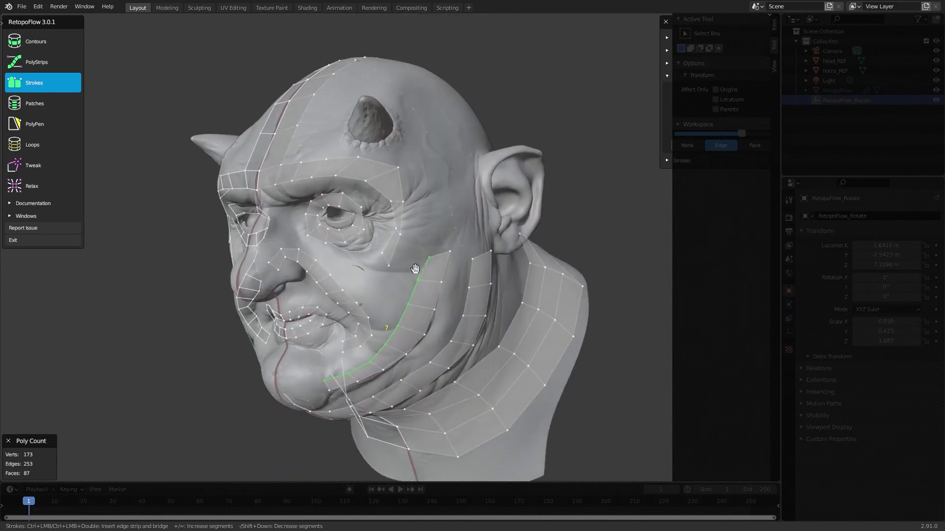
middle_drag(387, 257, 400, 250)
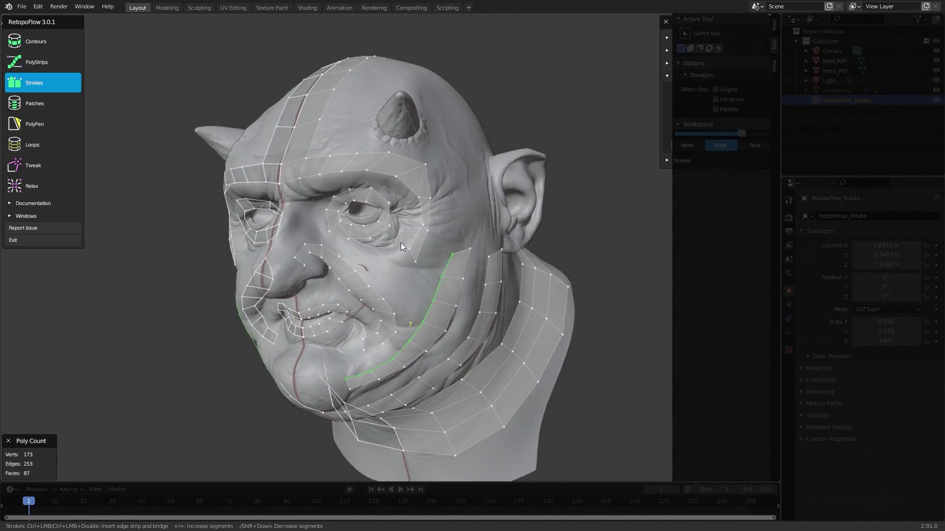
scroll(400, 244, up, 3)
middle_drag(392, 253, 293, 245)
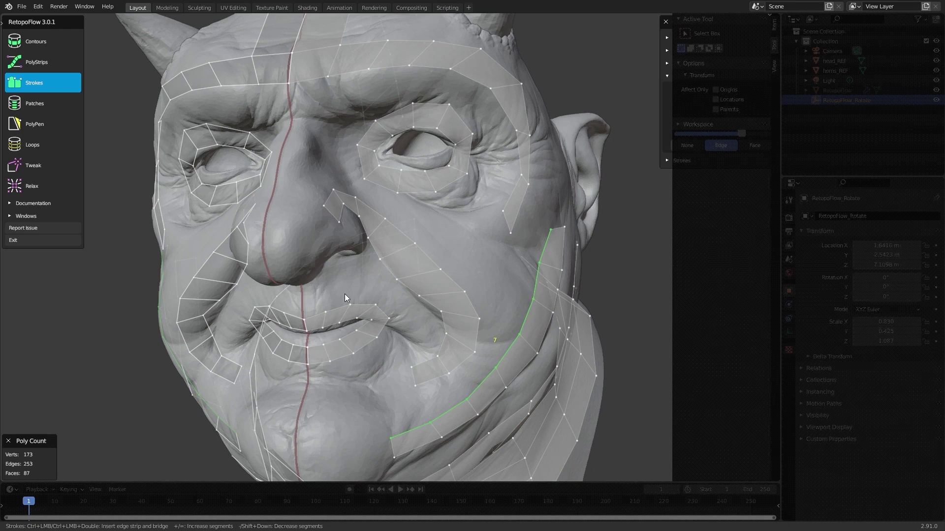
- Inspect the gaps between the lip loop, nasolabial fold strip and jowl strip up close around the mouth corner and cheek
middle_drag(436, 291, 441, 268)
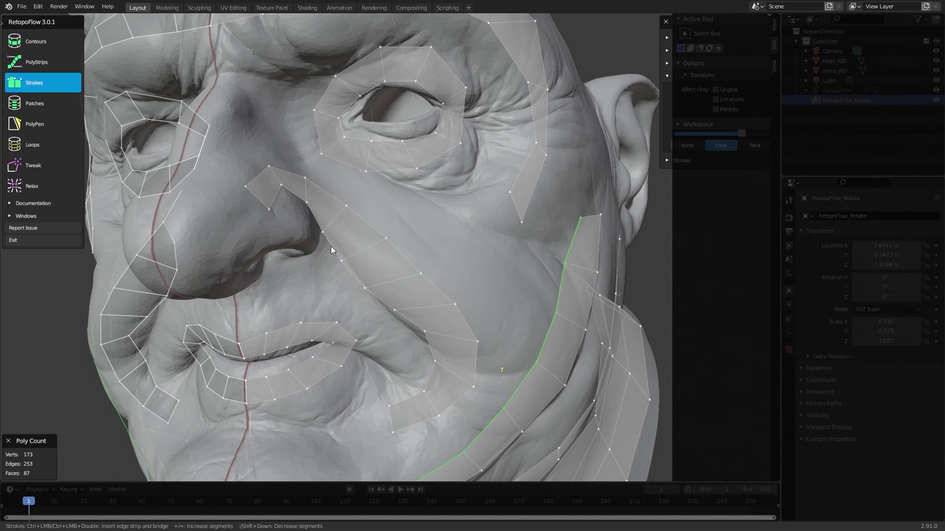
middle_drag(383, 286, 394, 273)
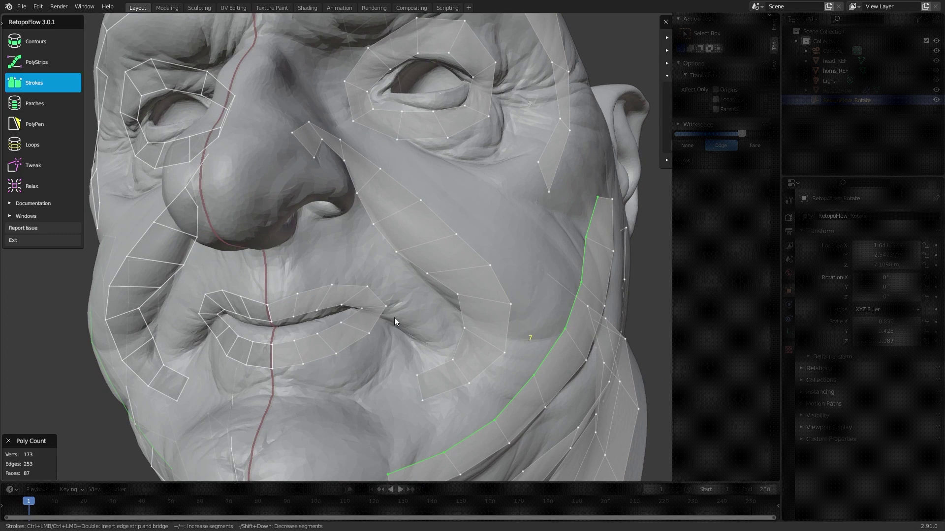
middle_drag(394, 317, 457, 268)
scroll(458, 269, up, 2)
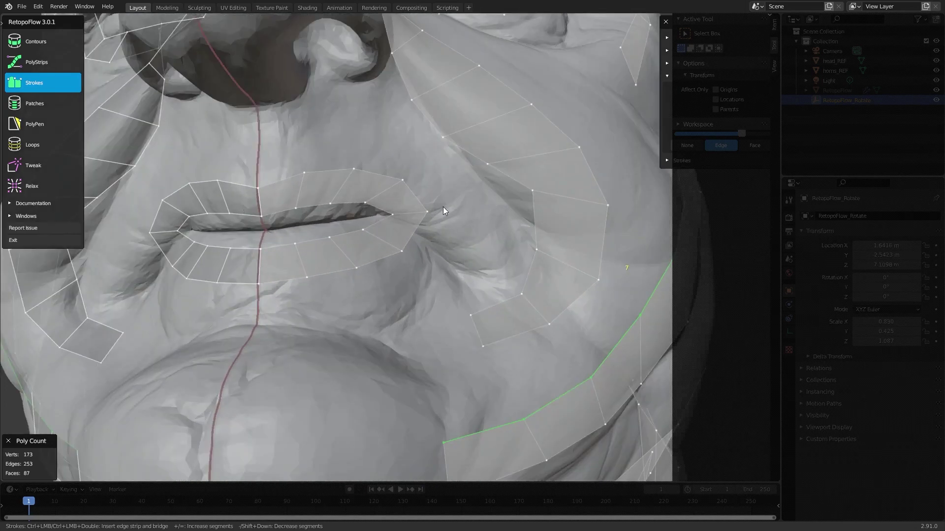
middle_drag(440, 247, 414, 247)
scroll(423, 234, down, 1)
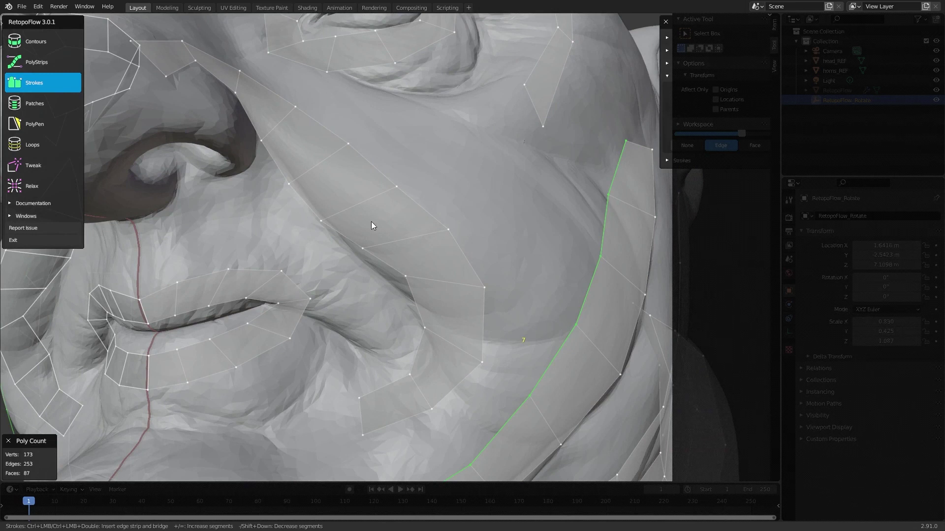
middle_drag(372, 226, 384, 223)
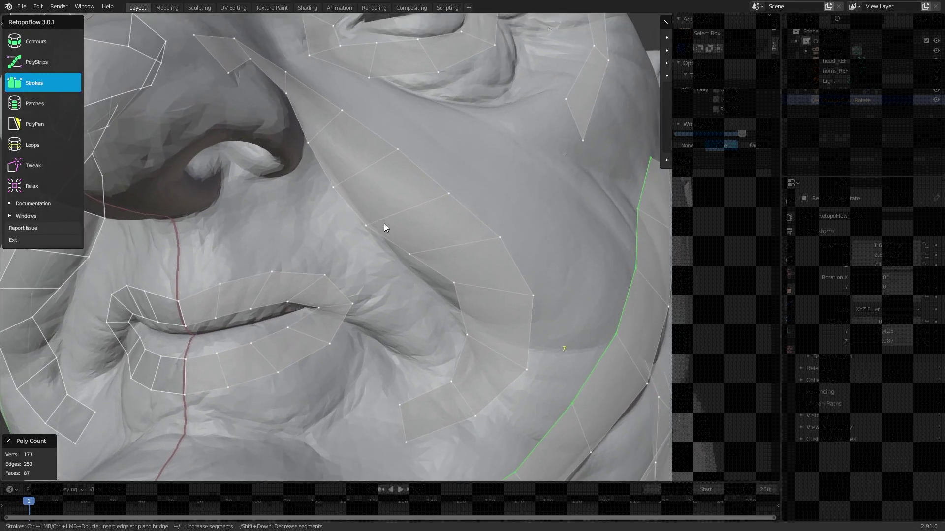
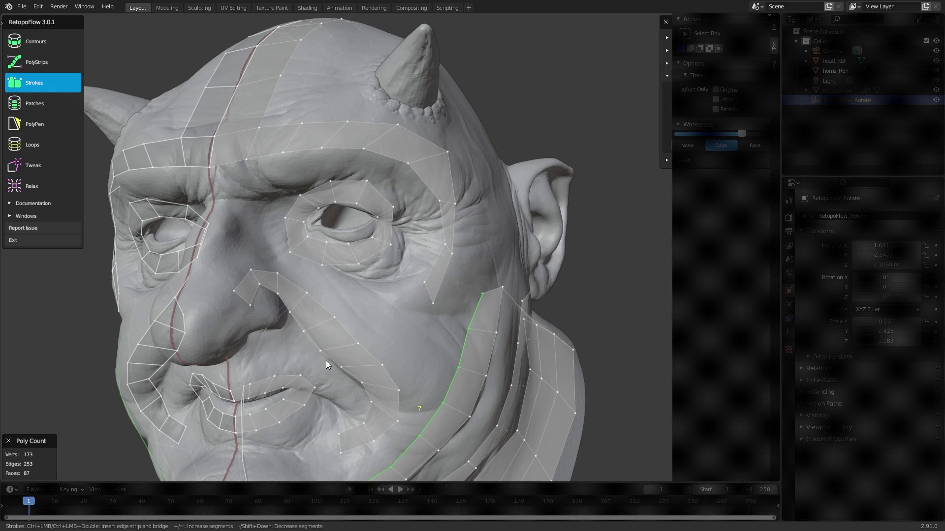
- Examine the spacing between the brow strip, eye loop, nasolabial strip and jowl strip from front and three-quarter angles
middle_drag(293, 382, 318, 370)
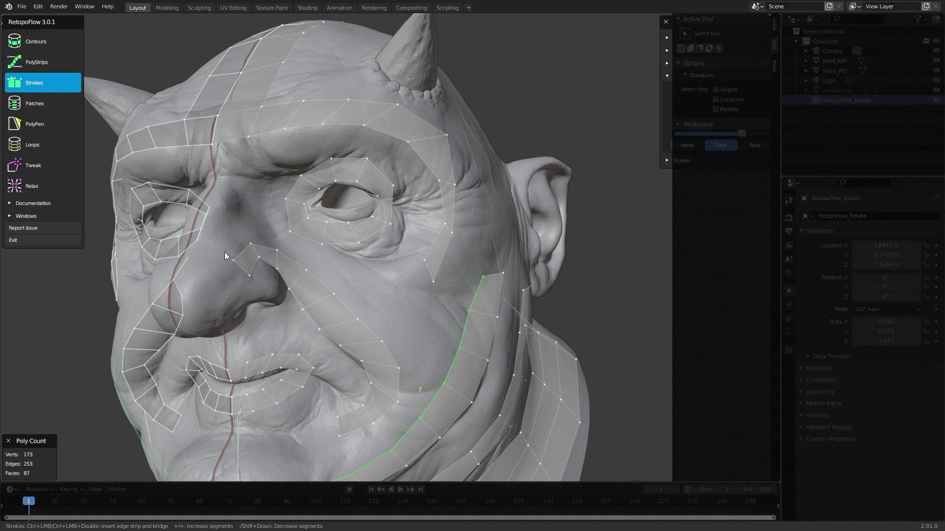
middle_drag(349, 345, 346, 274)
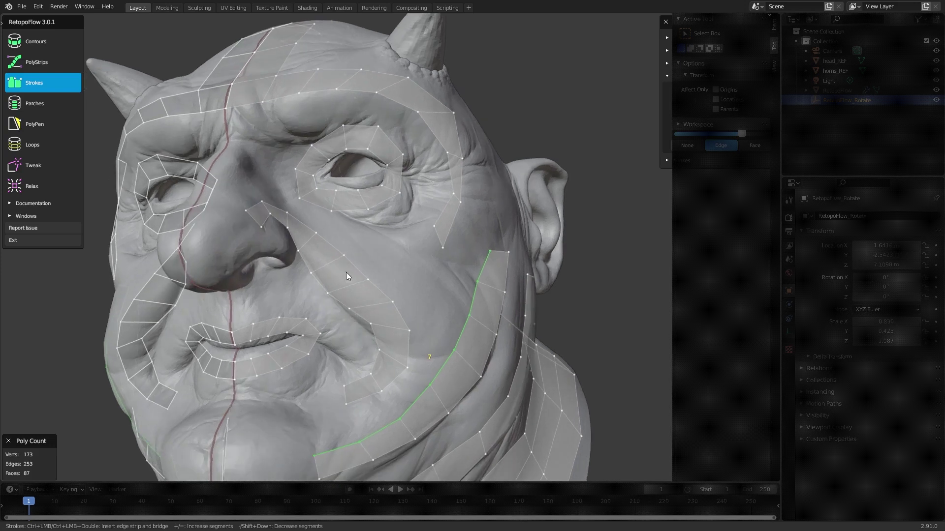
middle_drag(385, 364, 330, 312)
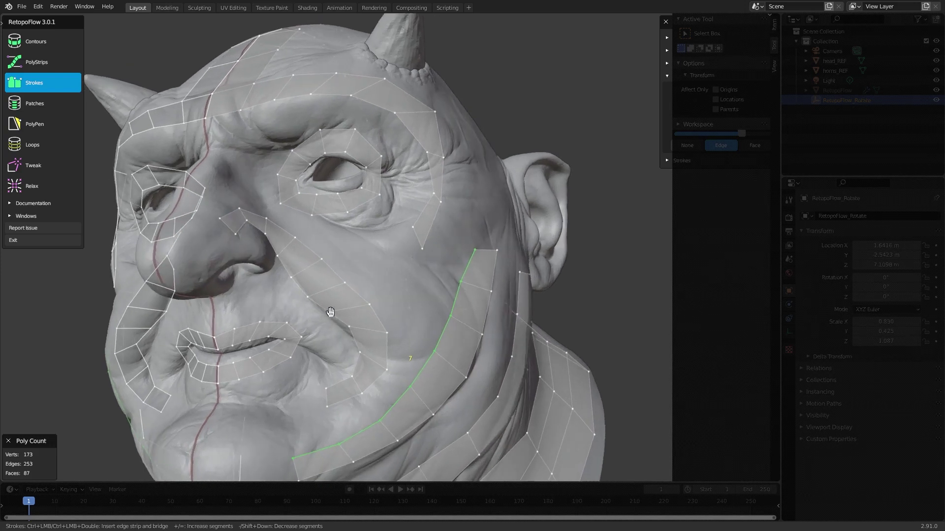
middle_drag(372, 233, 374, 244)
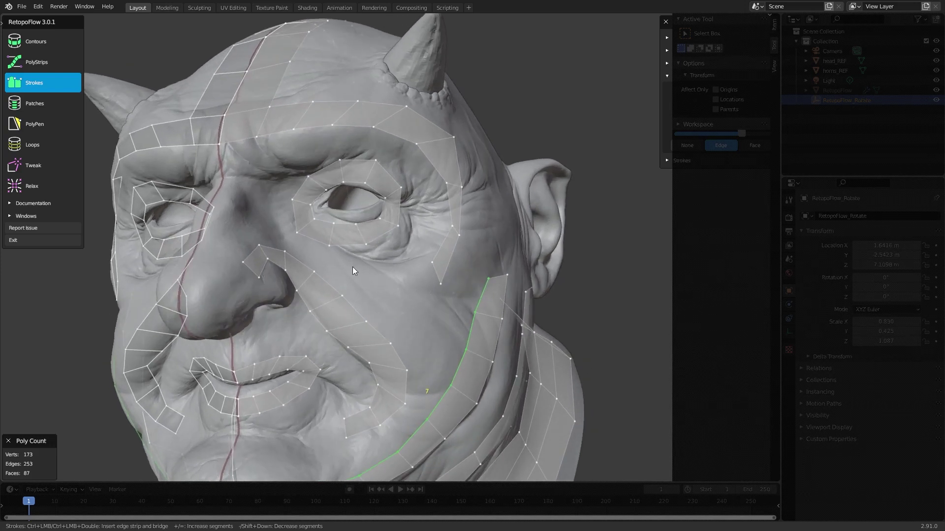
middle_drag(335, 302, 402, 212)
scroll(377, 224, up, 2)
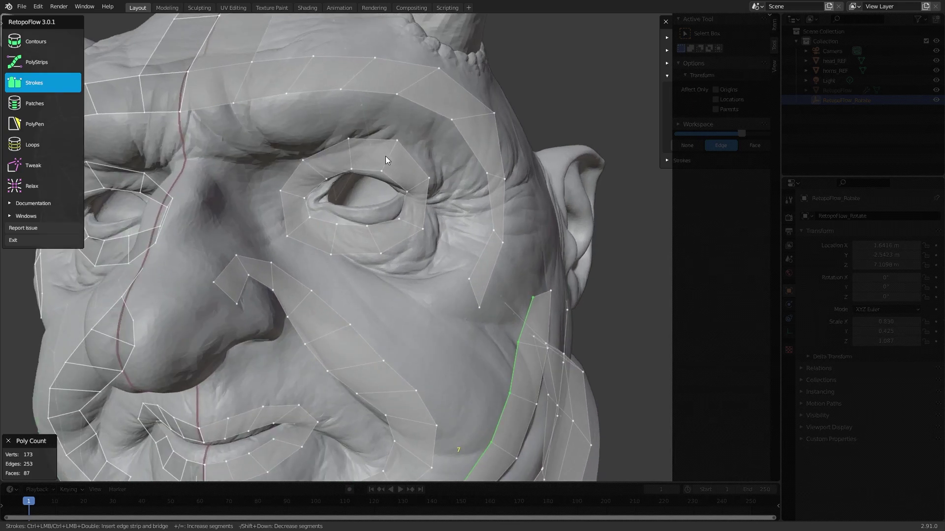
scroll(335, 239, down, 5)
- Inspect the uncovered areas around the ear, temple, horn and forehead from the side and from above
middle_drag(335, 240, 440, 251)
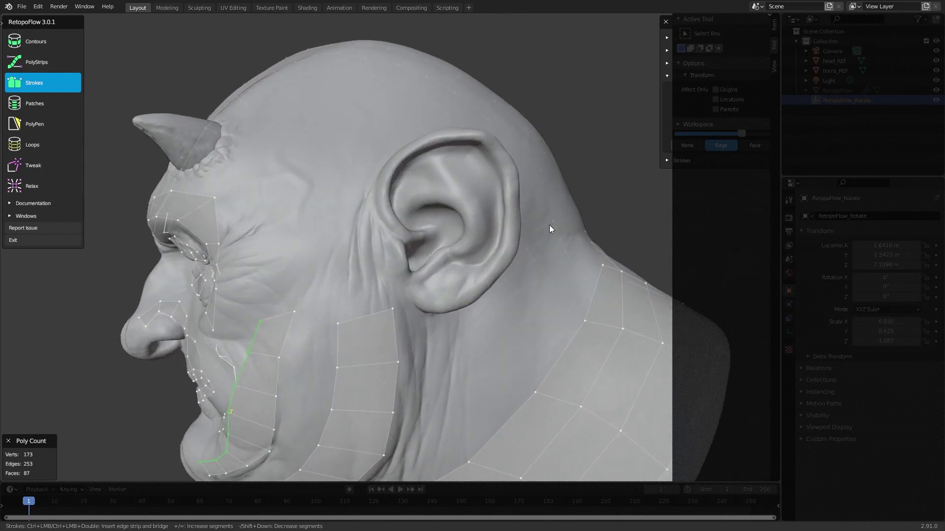
mouse_move(414, 303)
middle_down()
mouse_move(432, 295)
mouse_move(412, 292)
middle_up()
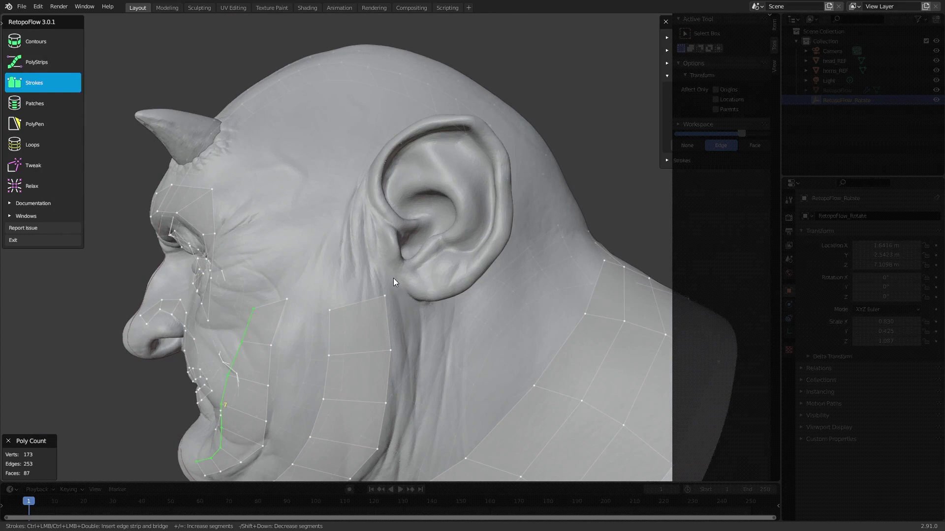
middle_drag(369, 291, 418, 229)
scroll(394, 261, up, 3)
scroll(358, 261, down, 3)
scroll(426, 237, up, 3)
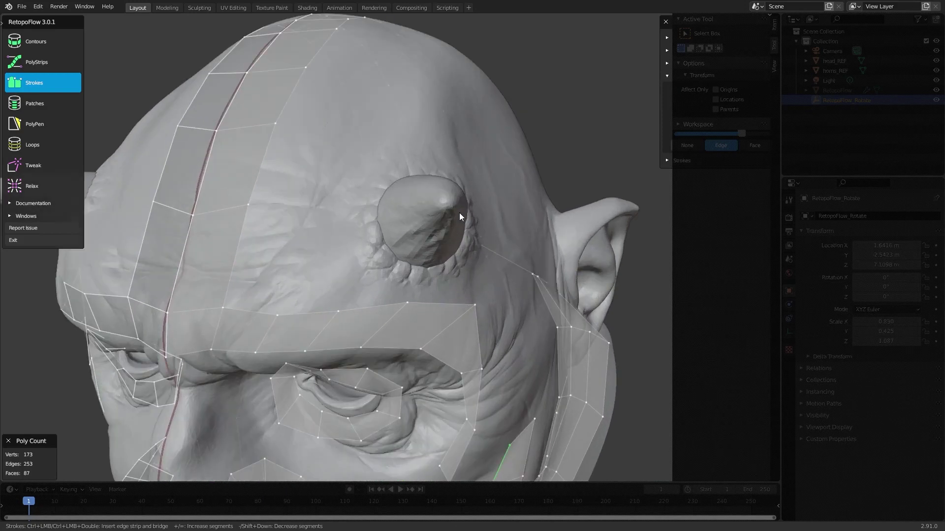
middle_drag(423, 212, 476, 193)
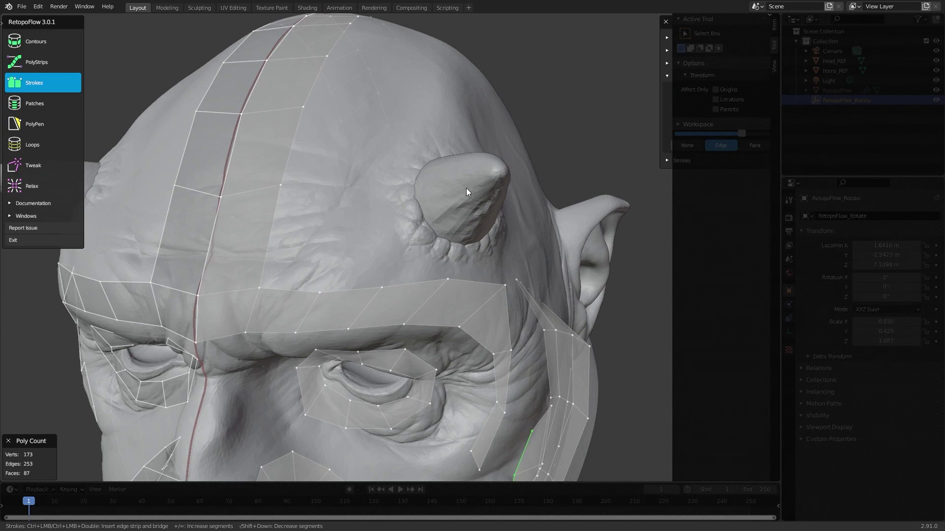
middle_drag(473, 188, 458, 212)
scroll(421, 284, down, 3)
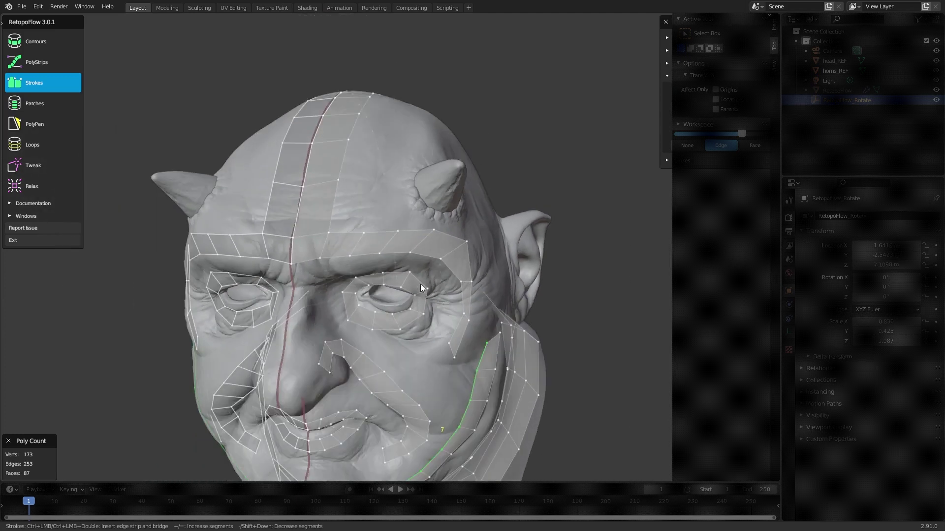
- Examine the lip loop, chin and jowl up close, and compare the side profile with the full front view
middle_drag(420, 285, 417, 273)
scroll(417, 295, up, 3)
middle_drag(416, 312, 424, 282)
scroll(424, 282, up, 4)
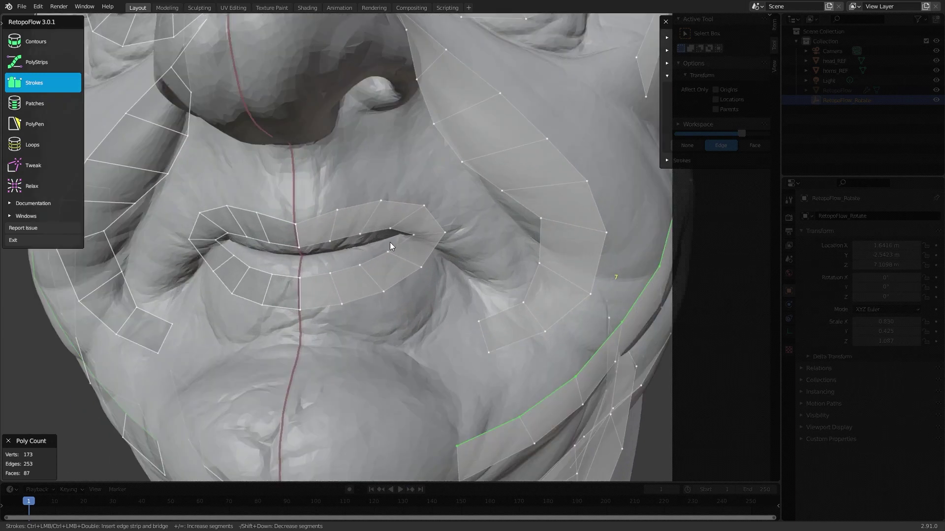
scroll(365, 240, down, 2)
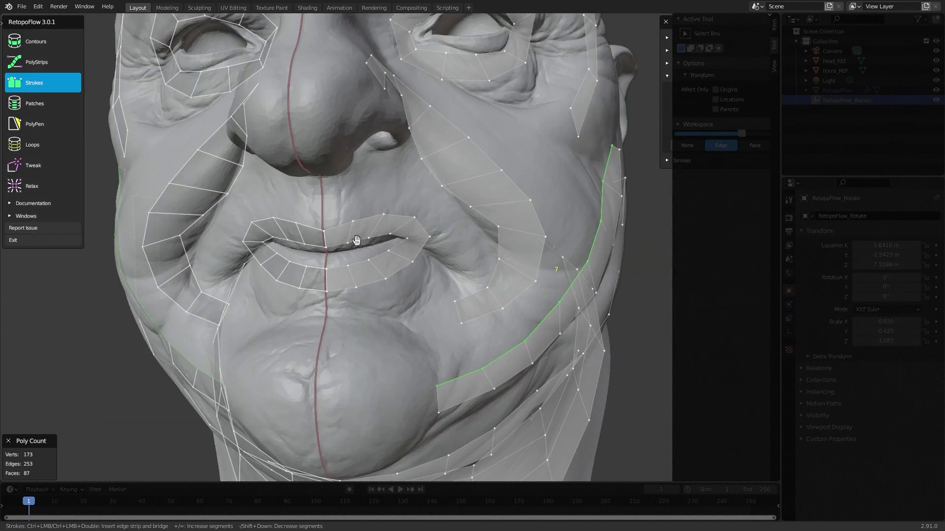
middle_drag(356, 241, 523, 169)
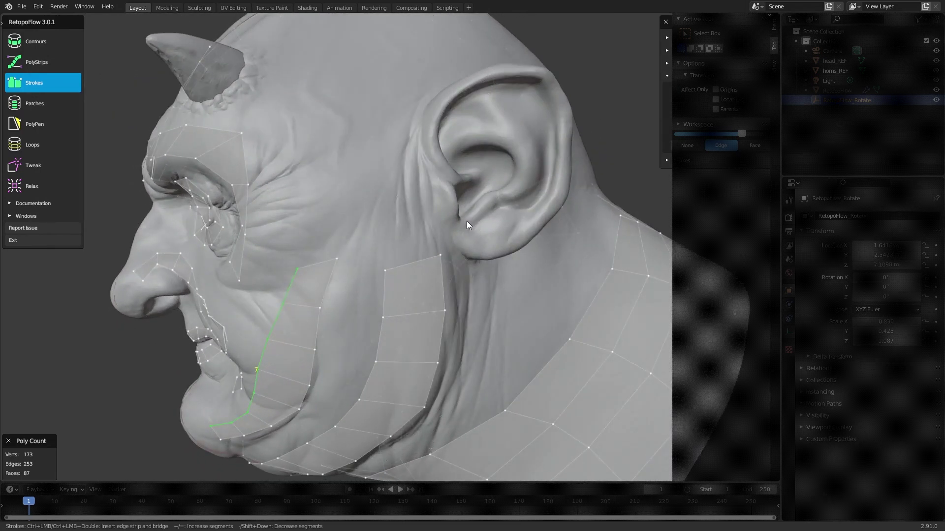
middle_drag(388, 225, 449, 199)
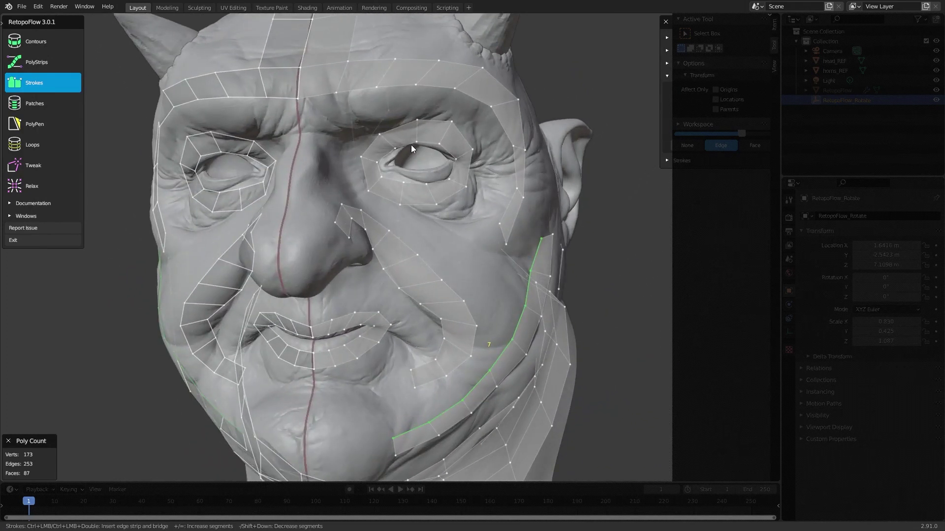
scroll(447, 185, down, 3)
mouse_move(465, 197)
middle_down()
mouse_move(424, 194)
mouse_move(432, 186)
mouse_move(460, 216)
middle_up()
scroll(395, 200, up, 2)
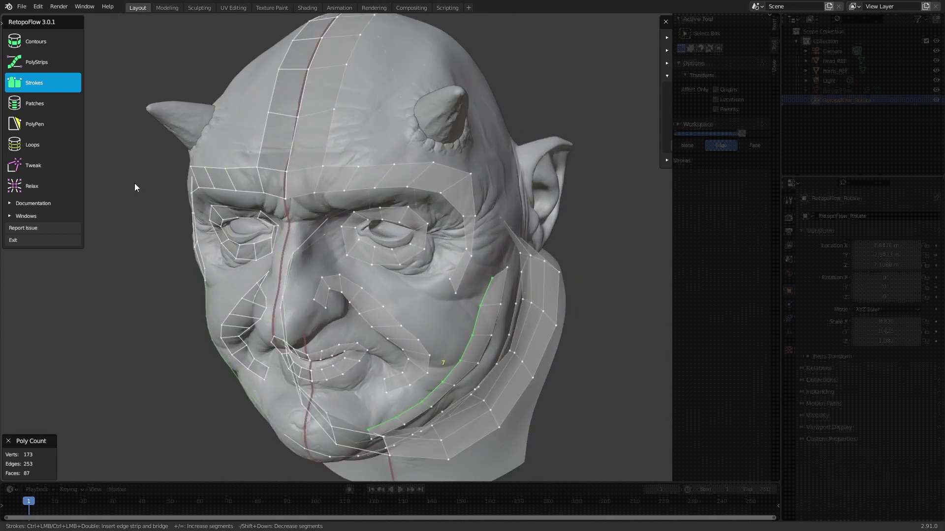
- Shrink the Tweak brush and shift the upper outer vertices of the brow strip inward below the horn
click(26, 167)
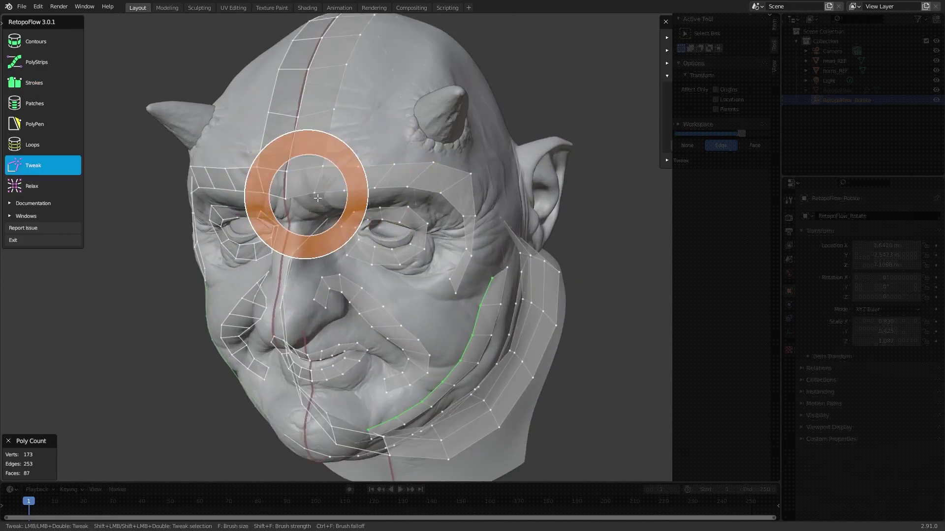
key(f)
click(352, 204)
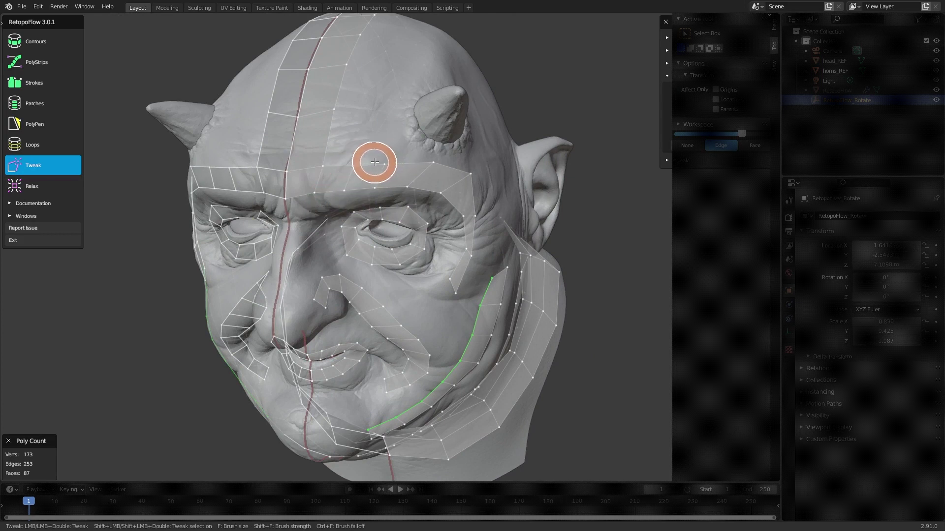
mouse_move(433, 163)
mouse_down()
mouse_move(404, 164)
mouse_move(411, 165)
mouse_up()
drag(471, 172, 449, 172)
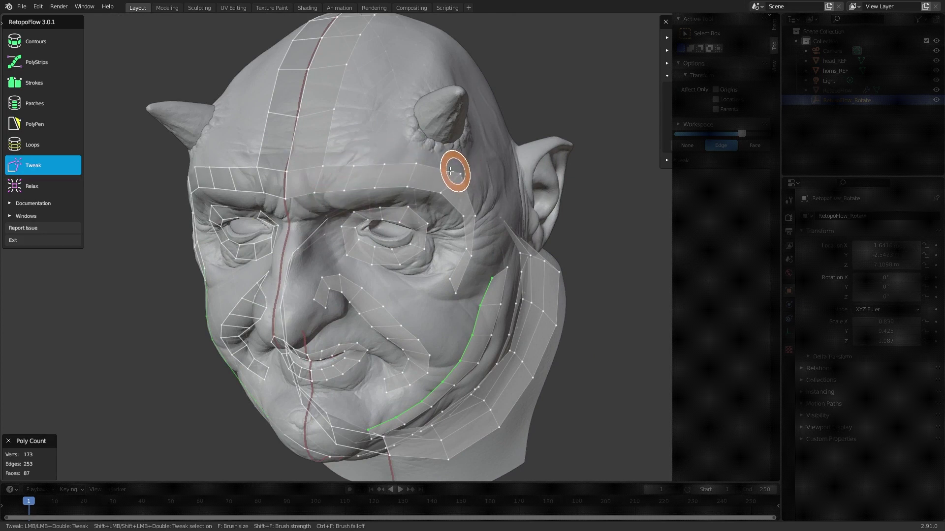
- Reduce the Tweak brush further and reshape the brow strip's outer bend and lower end around the temple into a smoother curve
middle_drag(449, 168, 361, 207)
scroll(345, 214, up, 3)
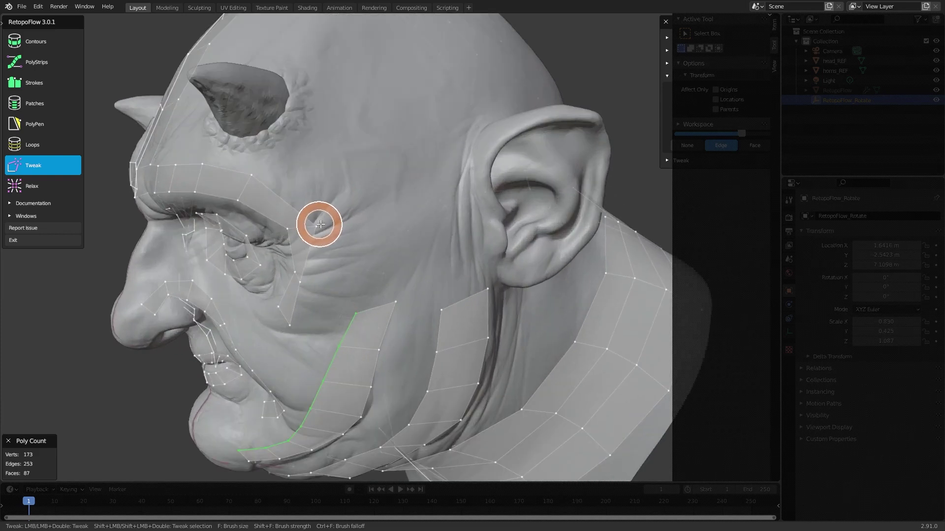
key(f)
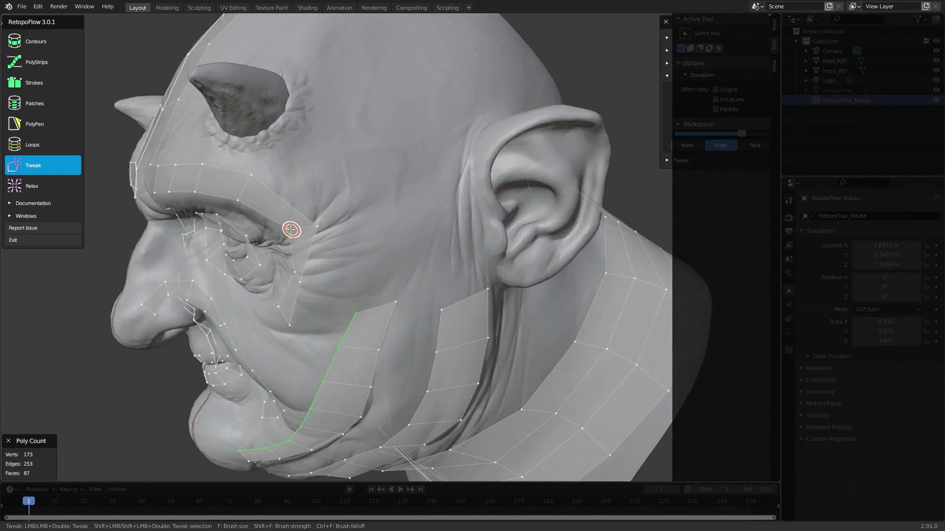
drag(289, 229, 274, 233)
middle_drag(314, 249, 362, 257)
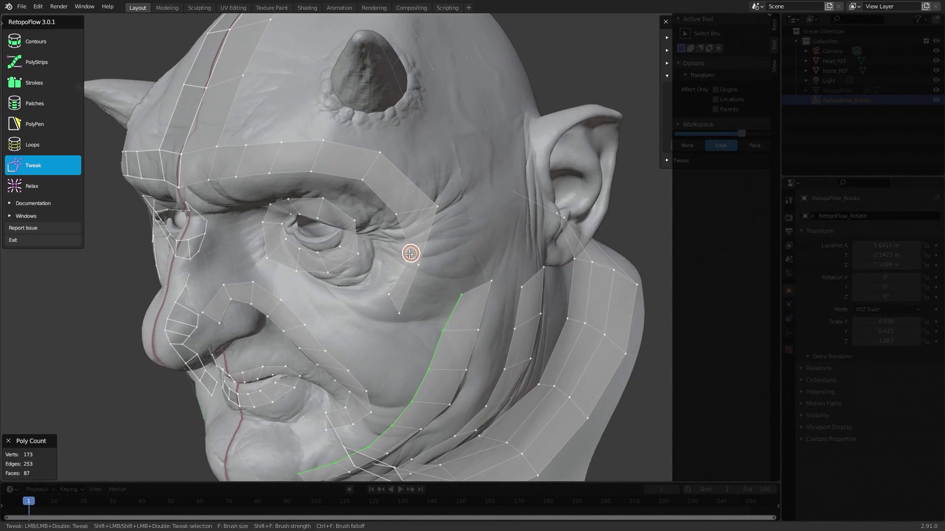
drag(420, 264, 413, 310)
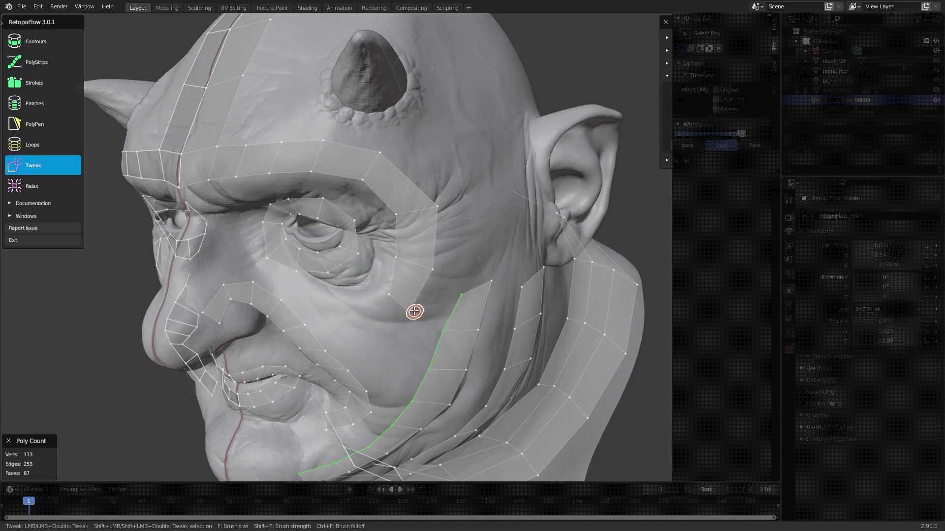
middle_drag(390, 303, 428, 221)
- Tweak the outer vertices of the eye loop along the upper lid, inner corner and under-eye bag to follow the sculpted folds
scroll(433, 197, up, 2)
shift+middle_drag(439, 167, 439, 199)
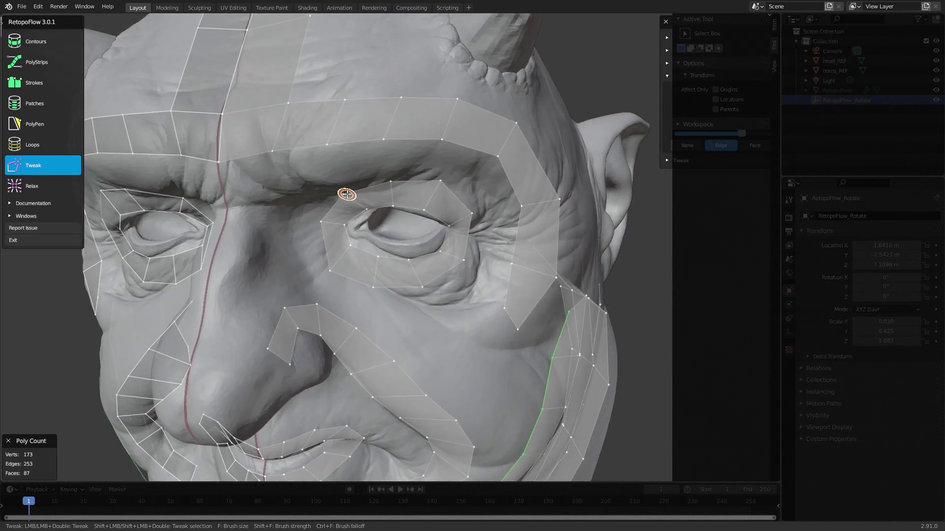
drag(348, 193, 344, 192)
mouse_move(344, 191)
middle_down()
mouse_move(351, 178)
mouse_move(401, 169)
middle_up()
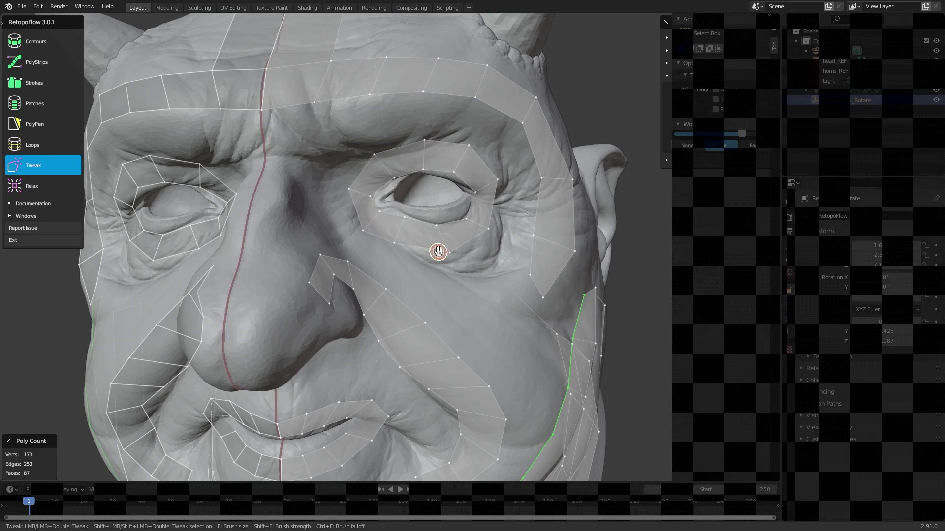
mouse_move(449, 252)
mouse_down()
mouse_move(451, 270)
mouse_move(481, 231)
mouse_move(511, 247)
mouse_up()
middle_drag(512, 247, 485, 243)
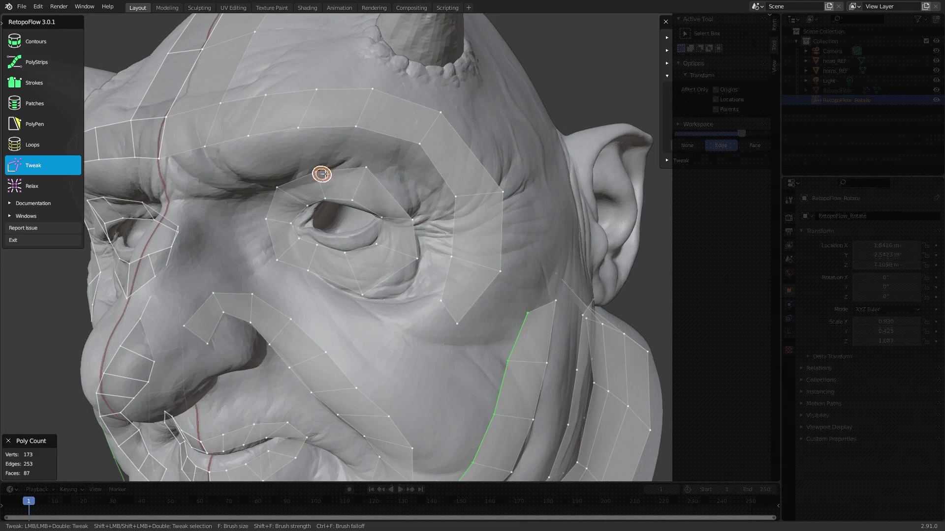
middle_drag(321, 170, 359, 160)
drag(359, 160, 333, 166)
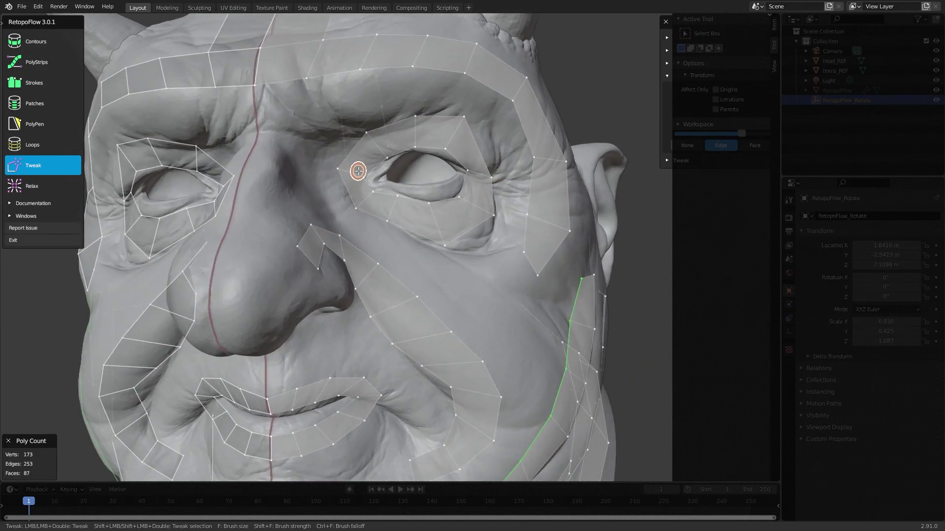
- Tweak the nasolabial strip's vertices from beside the nostril to the mouth corner so the strip follows the cheek fold evenly
mouse_move(387, 188)
middle_down()
mouse_move(237, 231)
mouse_move(316, 262)
mouse_move(430, 248)
middle_up()
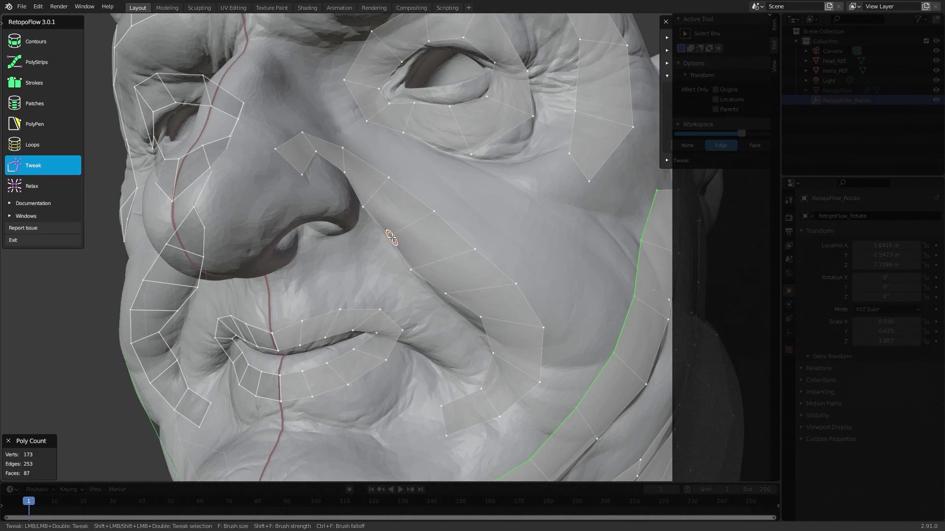
mouse_move(362, 207)
middle_down()
mouse_move(418, 221)
mouse_move(508, 274)
middle_up()
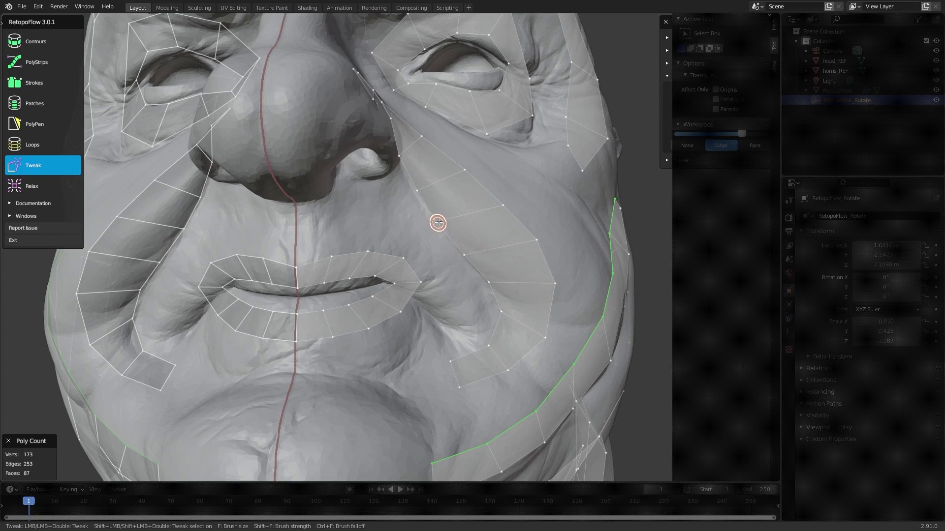
middle_drag(513, 282, 518, 281)
middle_drag(507, 321, 465, 339)
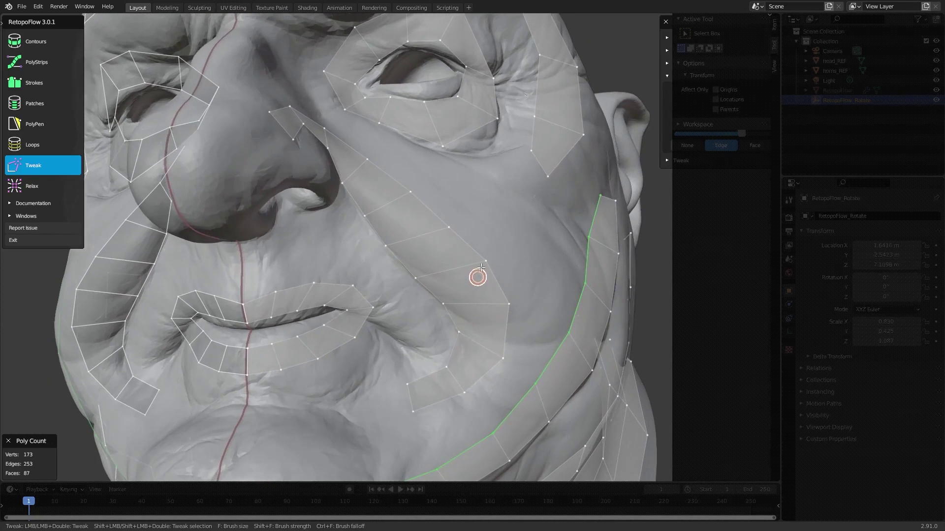
middle_drag(477, 276, 444, 281)
- Raise both upper end vertices of the jowl strip higher on the cheek in front of the ear
mouse_move(485, 239)
mouse_down()
mouse_move(493, 211)
mouse_move(476, 215)
mouse_up()
drag(542, 228, 540, 200)
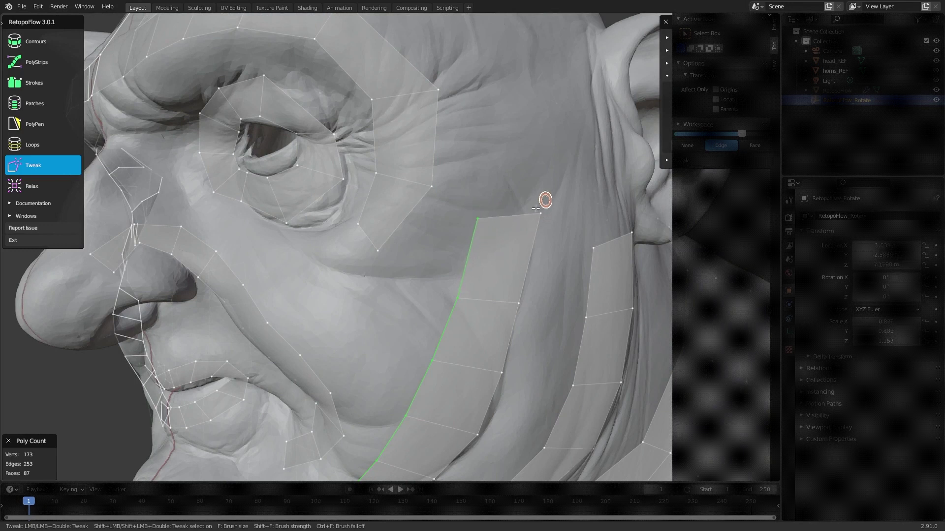
drag(473, 217, 481, 196)
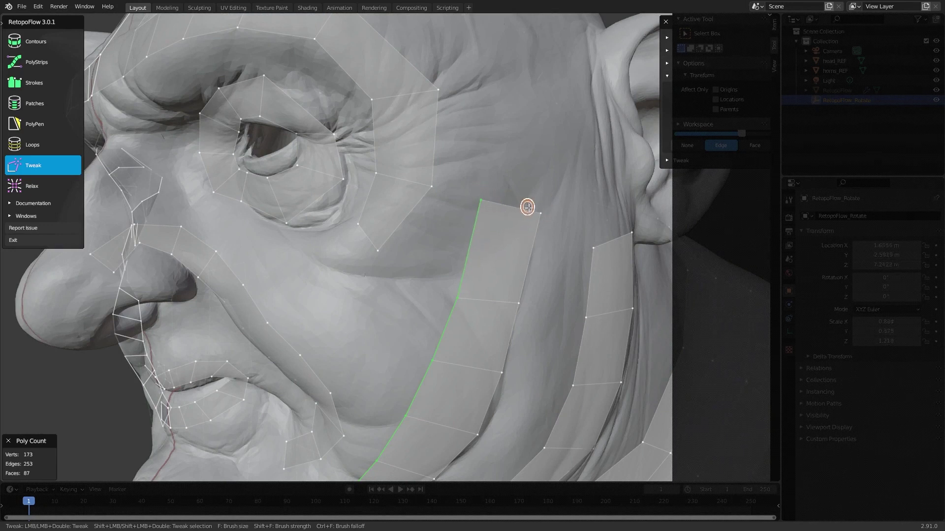
drag(540, 214, 538, 206)
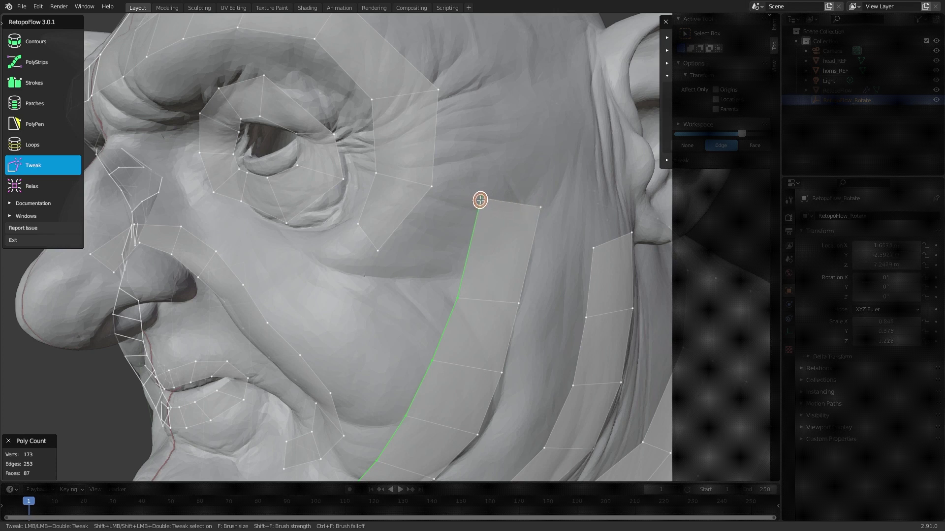
drag(481, 200, 482, 191)
- Raise the front upper corner of the strip below the ear and adjust the next row of vertices on it and the jowl strip
middle_drag(583, 219, 553, 255)
drag(567, 259, 562, 220)
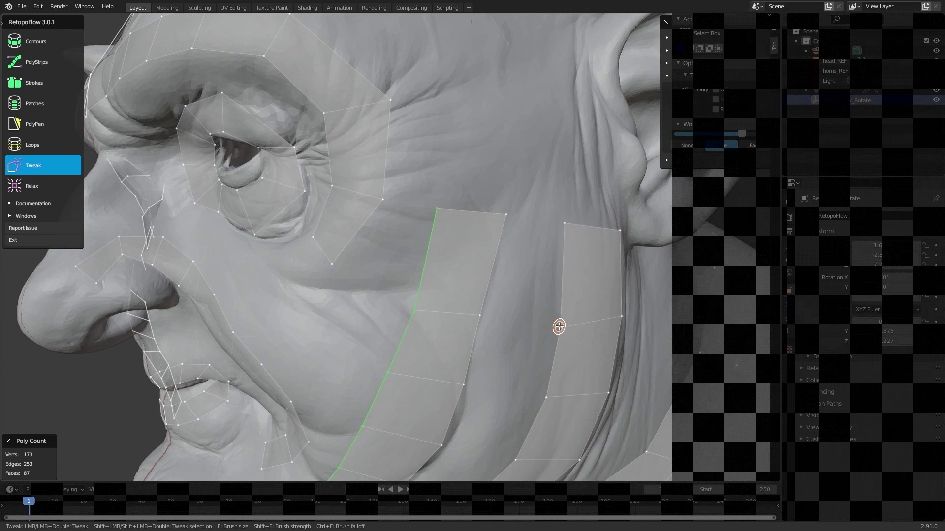
middle_drag(475, 312, 487, 303)
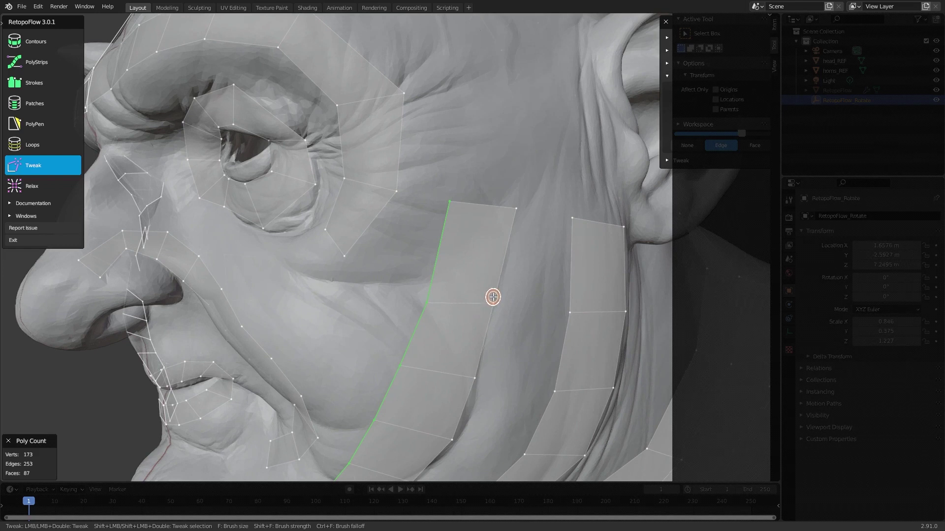
mouse_move(426, 288)
middle_down()
mouse_move(440, 281)
mouse_move(377, 279)
middle_up()
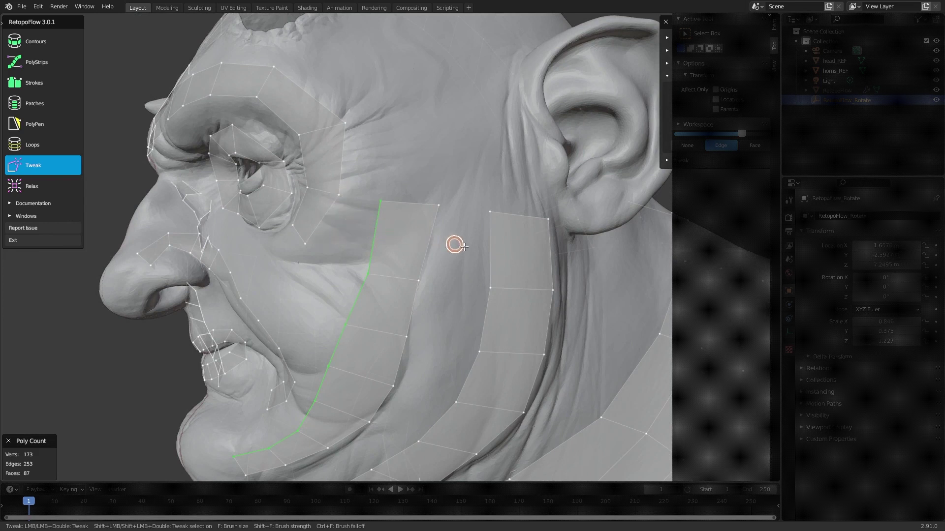
- Tweak the top rear corner of the strip below the ear and the rear-edge vertices of the jowl strip
middle_drag(573, 253, 531, 237)
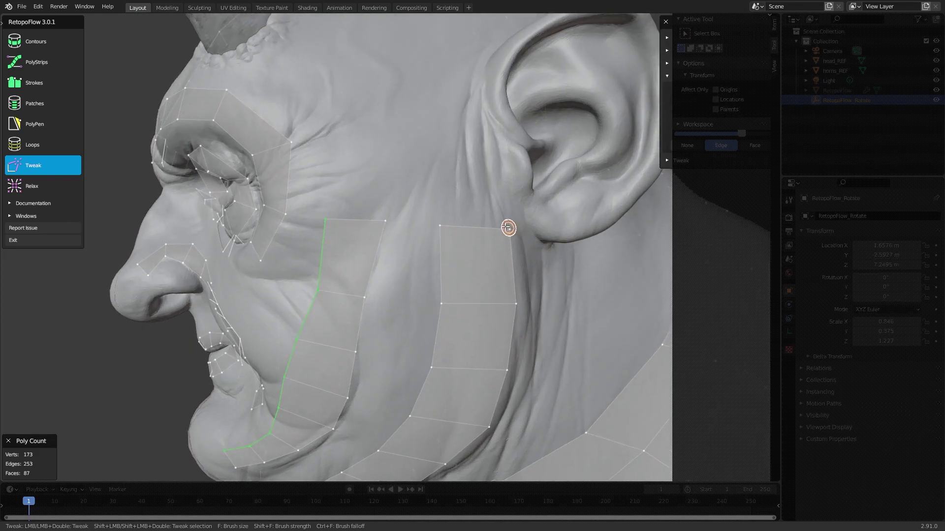
drag(506, 226, 495, 221)
mouse_move(502, 304)
middle_down()
mouse_move(506, 285)
mouse_move(460, 270)
mouse_move(434, 242)
mouse_move(331, 264)
mouse_move(372, 278)
middle_up()
drag(369, 267, 374, 269)
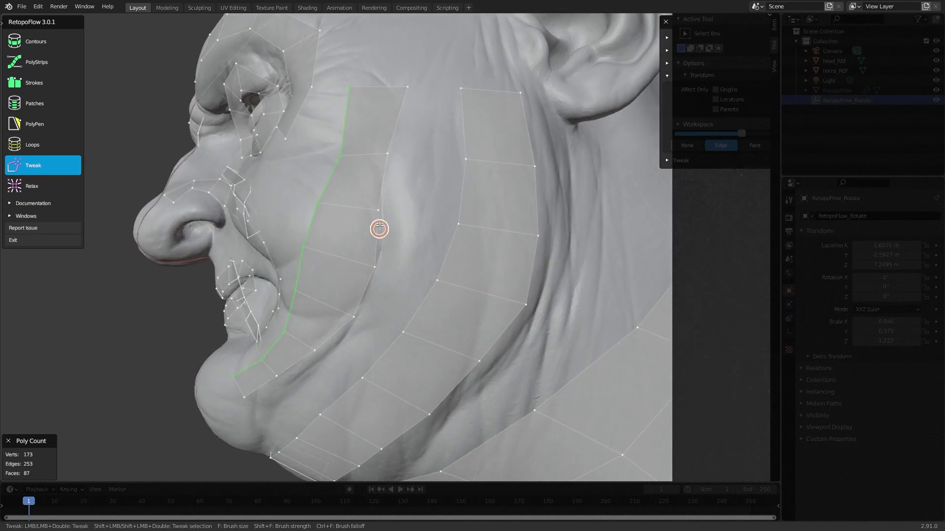
middle_drag(383, 208, 400, 164)
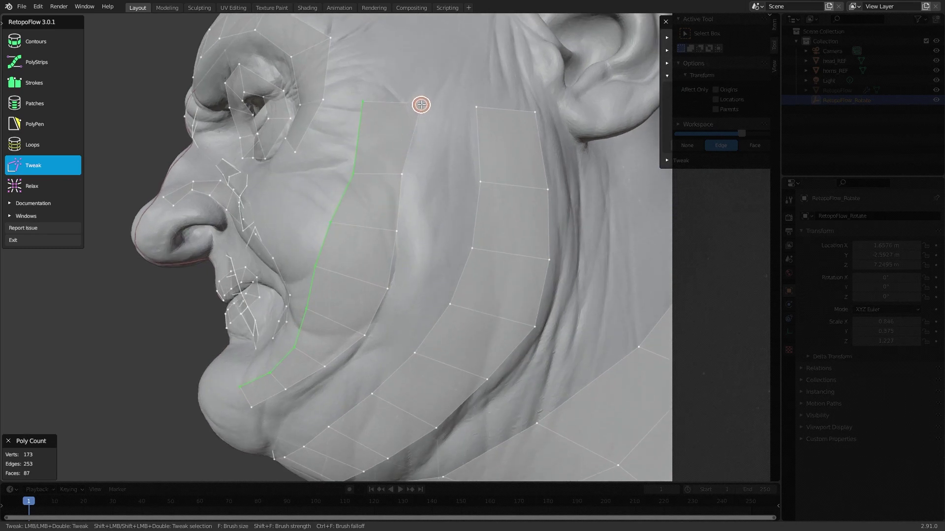
middle_drag(381, 247, 384, 249)
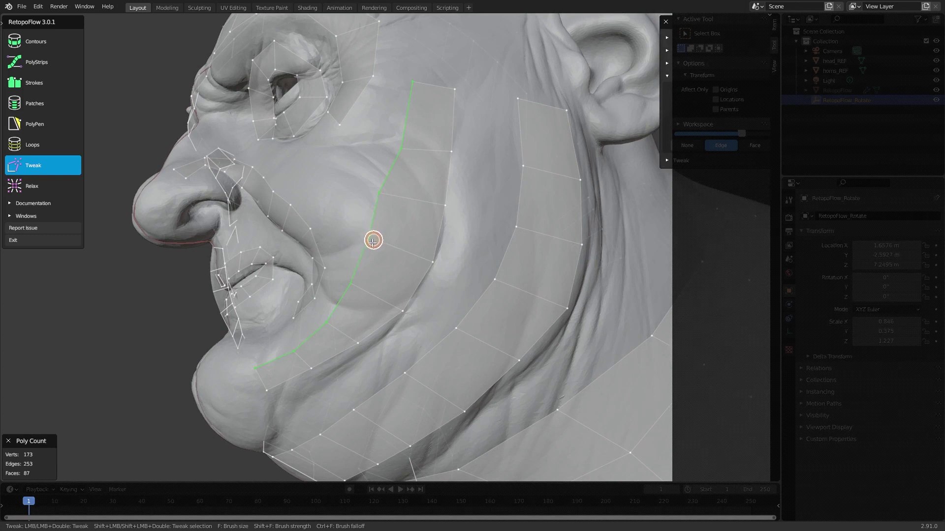
- Widen the lower jowl strip toward the jaw crease and fit its front end vertices against the side of the chin
middle_drag(376, 238, 412, 210)
mouse_move(370, 286)
middle_down()
mouse_move(388, 282)
mouse_move(379, 316)
middle_up()
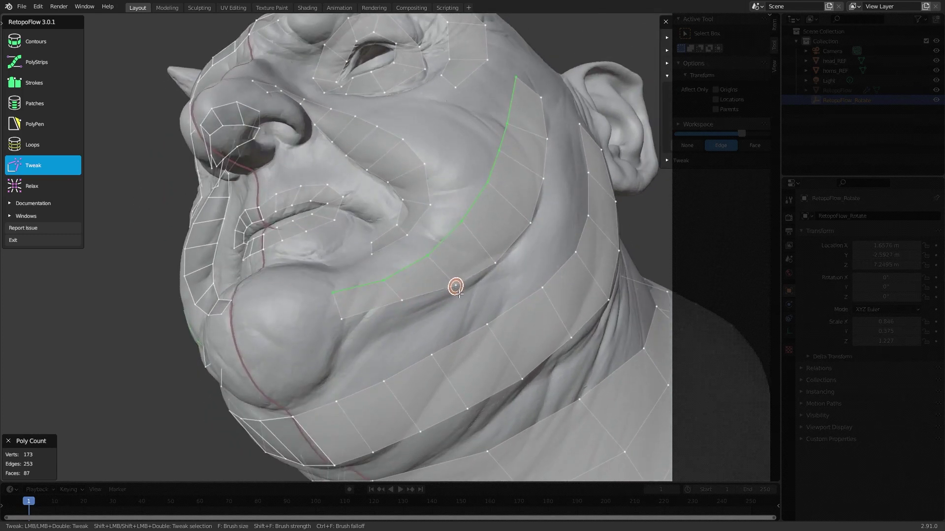
drag(457, 289, 459, 298)
drag(402, 300, 414, 324)
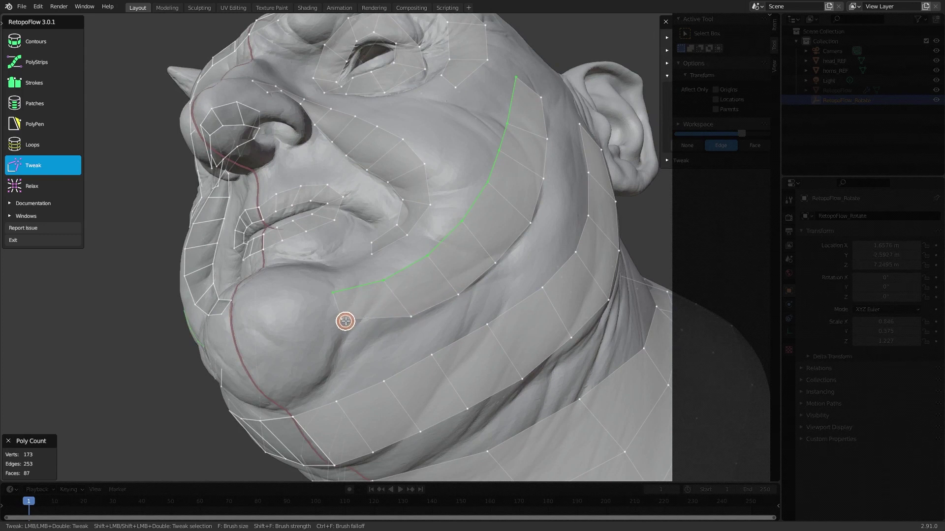
mouse_move(345, 321)
mouse_down()
mouse_move(382, 359)
mouse_move(357, 338)
mouse_up()
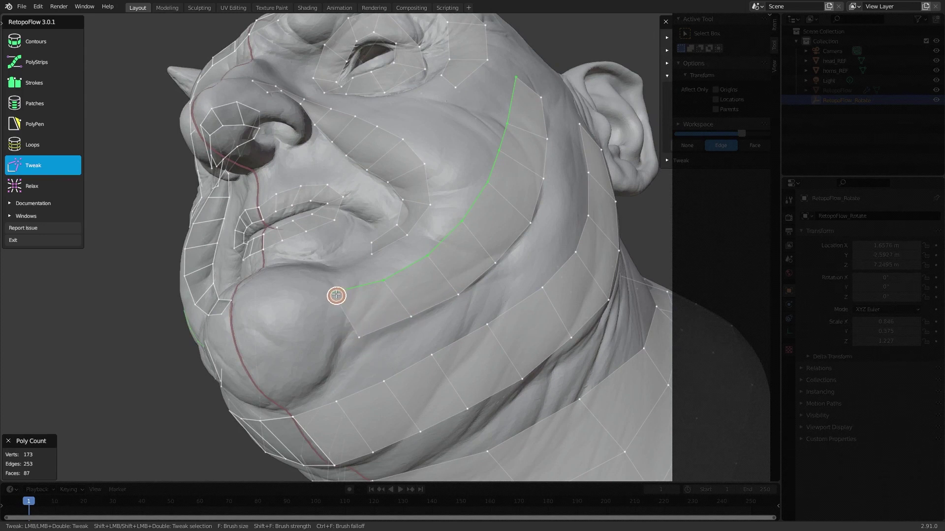
drag(336, 295, 346, 298)
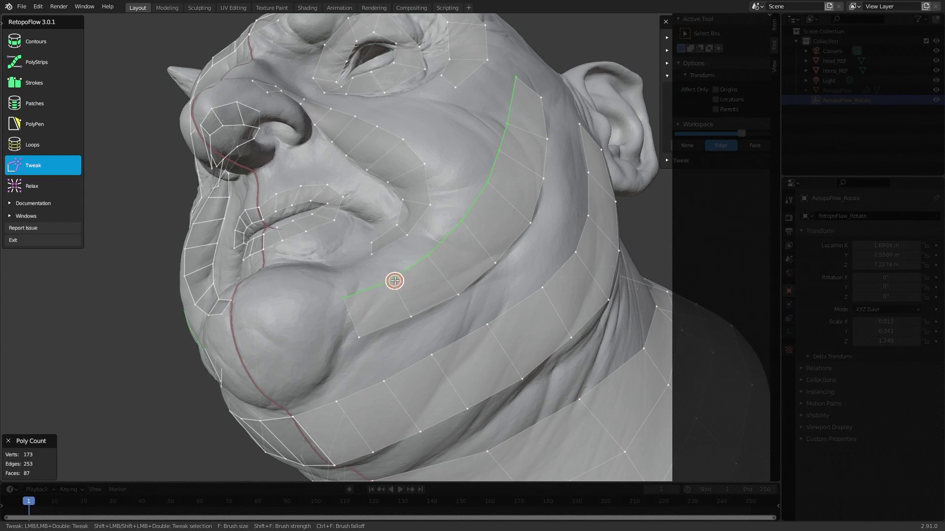
middle_drag(423, 276, 458, 289)
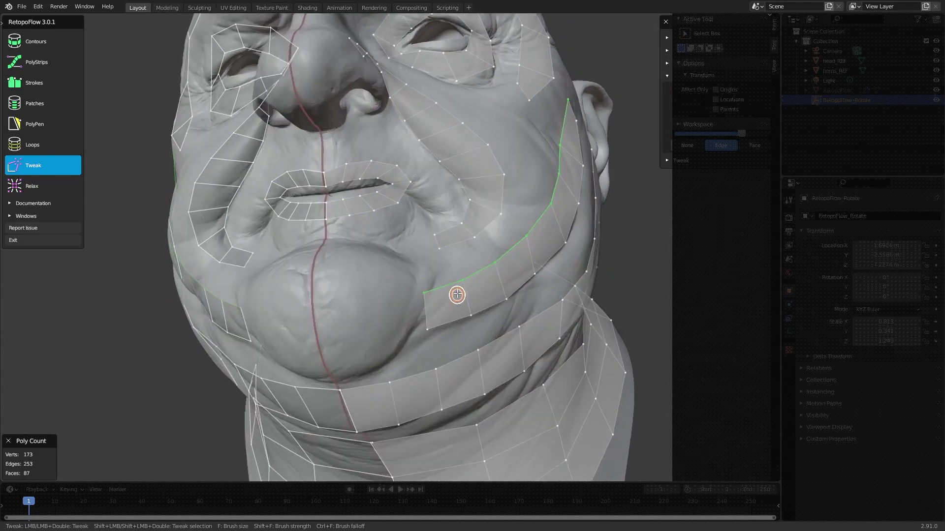
drag(424, 327, 410, 327)
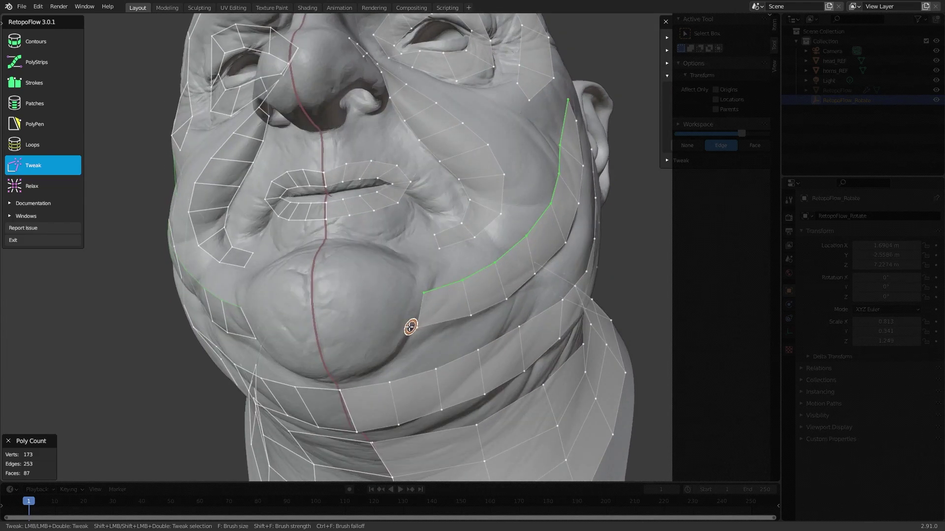
- Even out the mouth loop's vertices around the lower lip and mouth corner
scroll(437, 243, up, 2)
middle_drag(437, 242, 403, 252)
scroll(427, 251, up, 2)
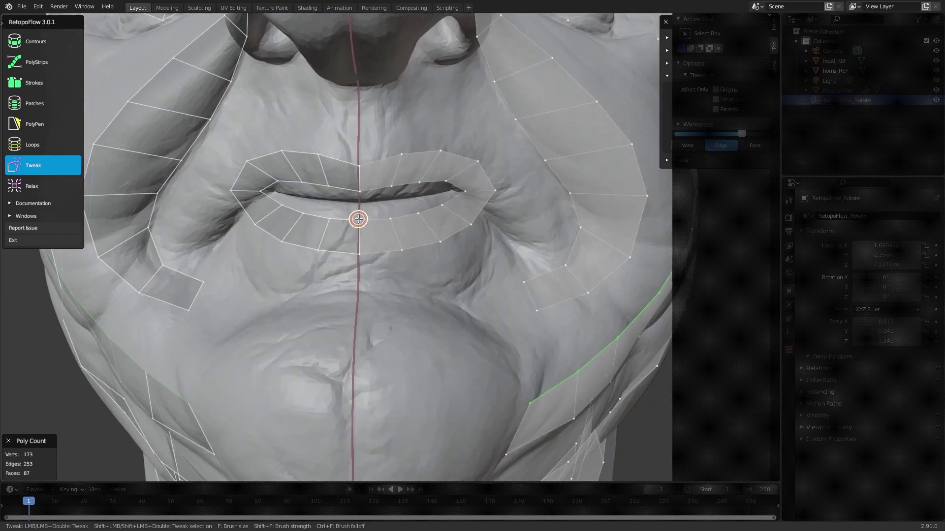
middle_drag(399, 215, 415, 217)
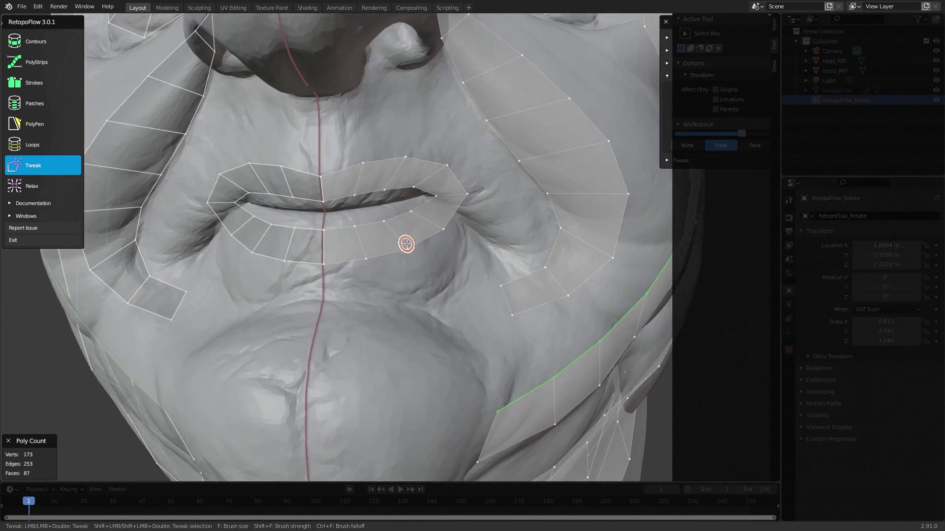
mouse_move(387, 221)
mouse_down()
mouse_move(422, 211)
mouse_move(450, 225)
mouse_up()
mouse_move(423, 192)
middle_down()
mouse_move(418, 177)
mouse_move(411, 229)
middle_up()
scroll(406, 218, up, 2)
mouse_move(341, 216)
mouse_down()
mouse_move(289, 224)
mouse_move(400, 203)
mouse_move(460, 212)
mouse_up()
middle_drag(424, 239, 421, 229)
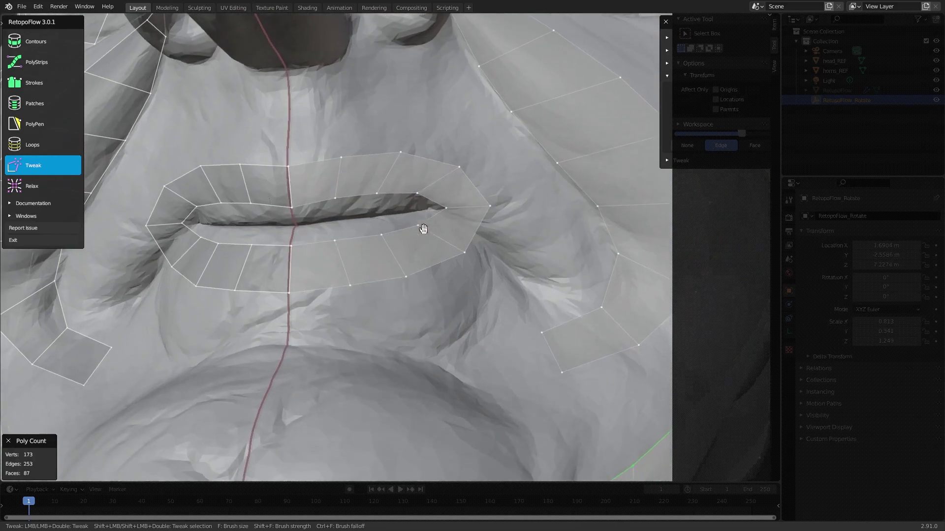
- Pull the upper lip's inner vertices down to the edge of the mouth opening
shift+middle_drag(361, 201, 365, 238)
scroll(364, 238, up, 5)
drag(259, 229, 257, 285)
drag(146, 256, 151, 323)
middle_drag(150, 322, 511, 127)
drag(411, 220, 406, 220)
drag(307, 202, 306, 211)
- Raise the lower lip's inner vertices to the mouth opening and tighten the loop's inner vertices around the mouth corner
drag(306, 270, 297, 213)
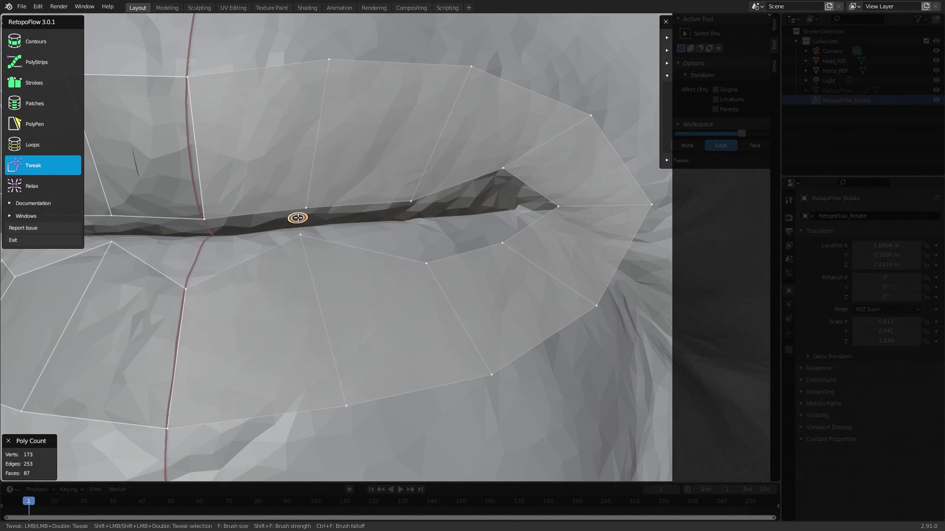
drag(181, 285, 187, 217)
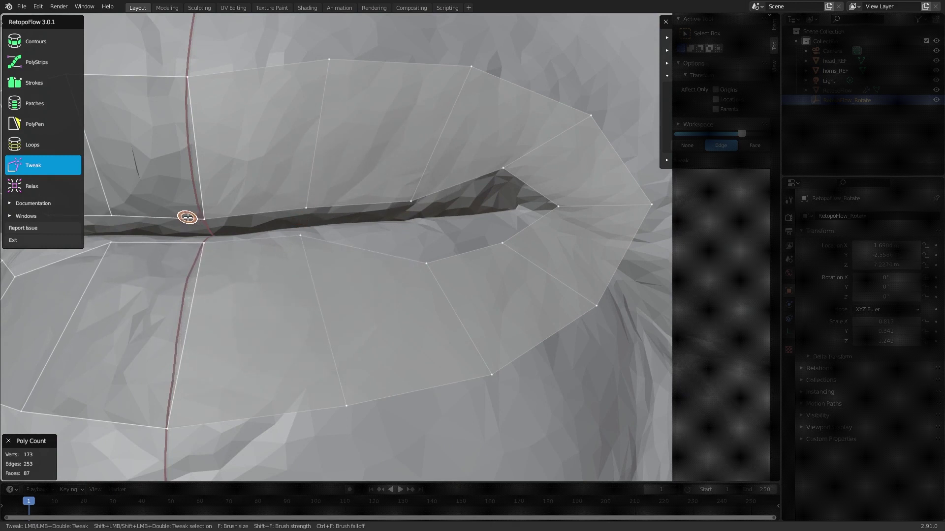
drag(424, 260, 415, 211)
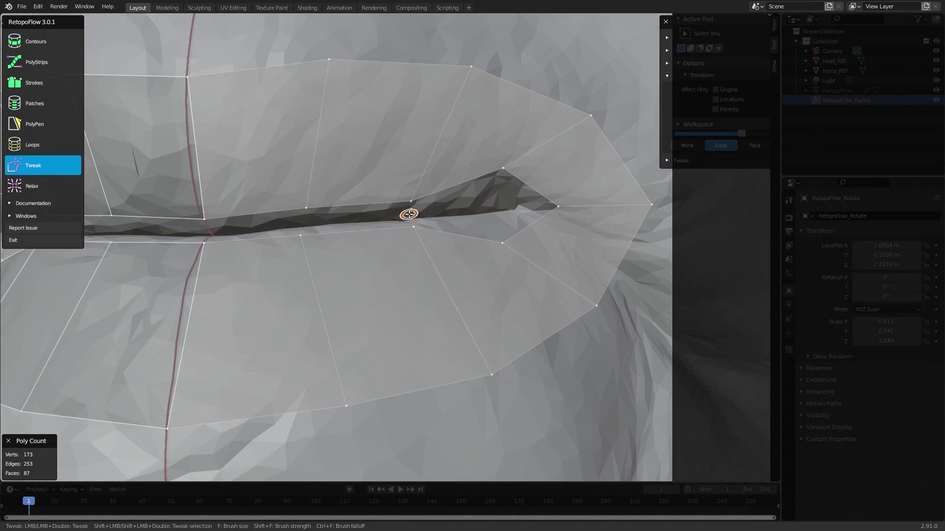
mouse_move(502, 204)
mouse_down()
mouse_move(502, 274)
mouse_move(487, 200)
mouse_up()
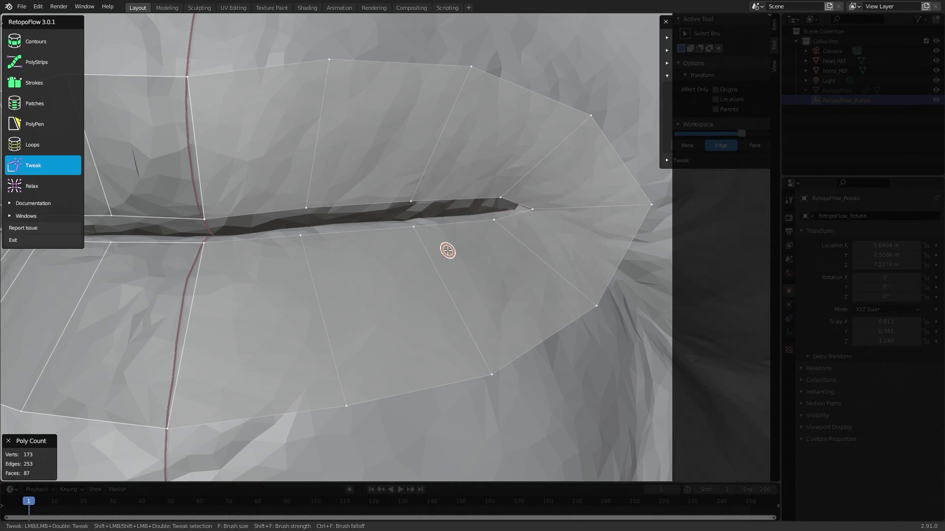
- Tweak the lower bend of the nasolabial strip so its vertices curve evenly around the fold beside the mouth
scroll(447, 251, down, 4)
middle_drag(407, 268, 432, 261)
scroll(408, 267, down, 4)
drag(563, 250, 564, 244)
shift+middle_drag(532, 239, 515, 196)
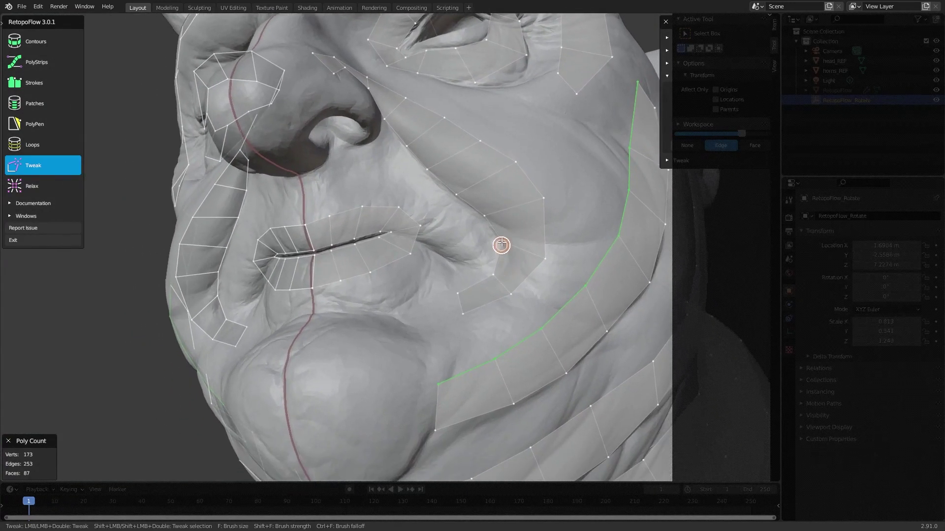
drag(502, 244, 505, 251)
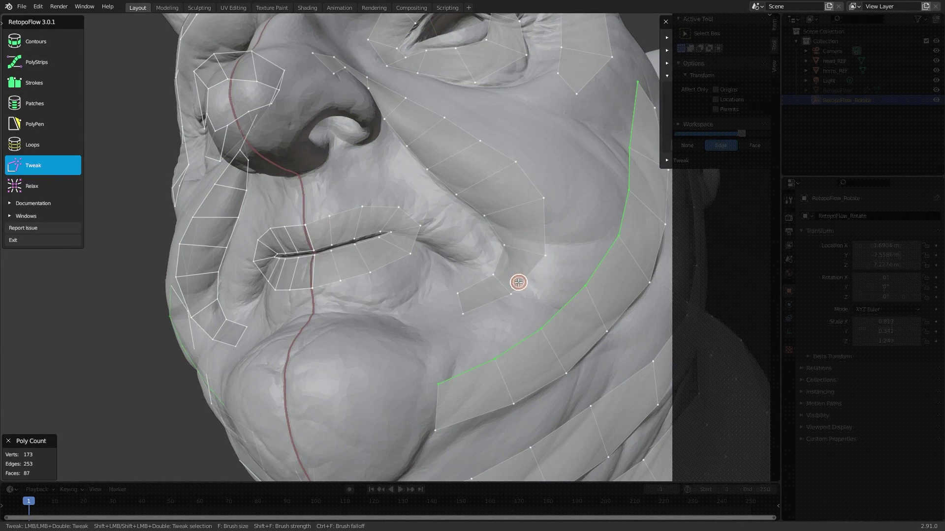
middle_drag(521, 280, 514, 238)
scroll(514, 238, up, 2)
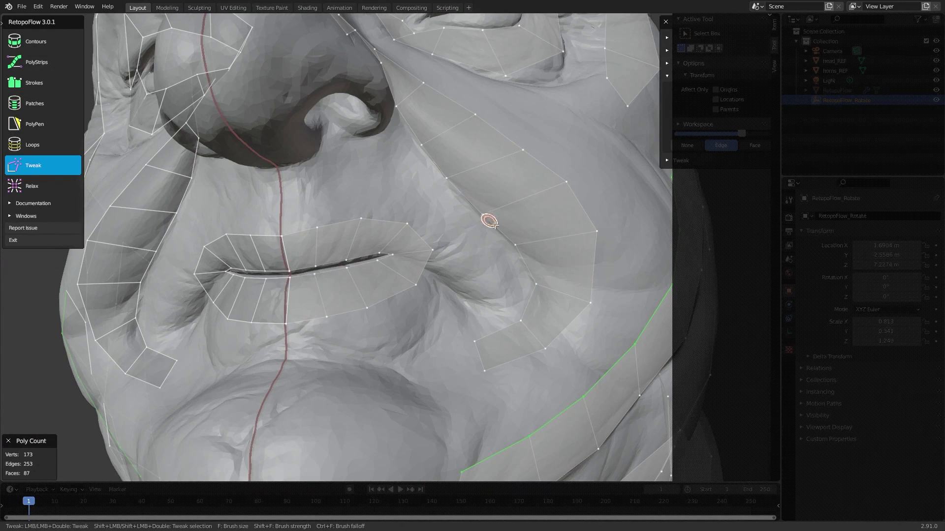
scroll(485, 277, down, 4)
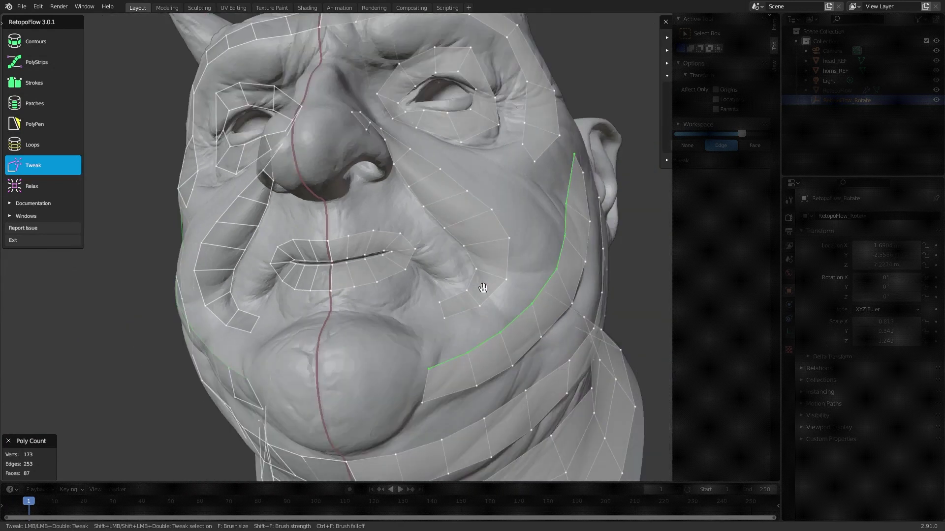
mouse_move(478, 282)
middle_down()
mouse_move(423, 338)
mouse_move(437, 312)
mouse_move(433, 326)
mouse_move(463, 302)
mouse_move(437, 274)
mouse_move(418, 285)
middle_up()
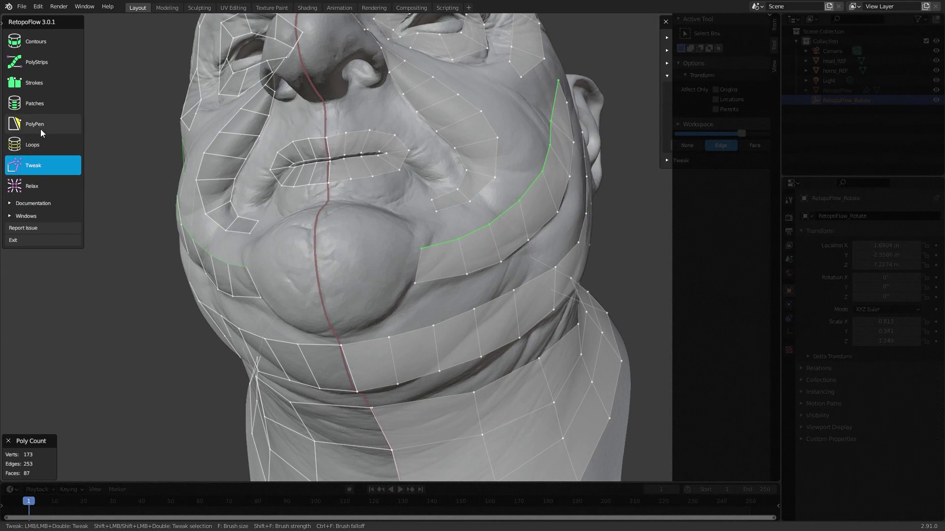
- Even out the vertices along the upper edge of the brow strip and where it meets the forehead strip
mouse_move(476, 254)
middle_down()
mouse_move(464, 268)
mouse_move(517, 262)
mouse_move(434, 309)
mouse_move(424, 300)
middle_up()
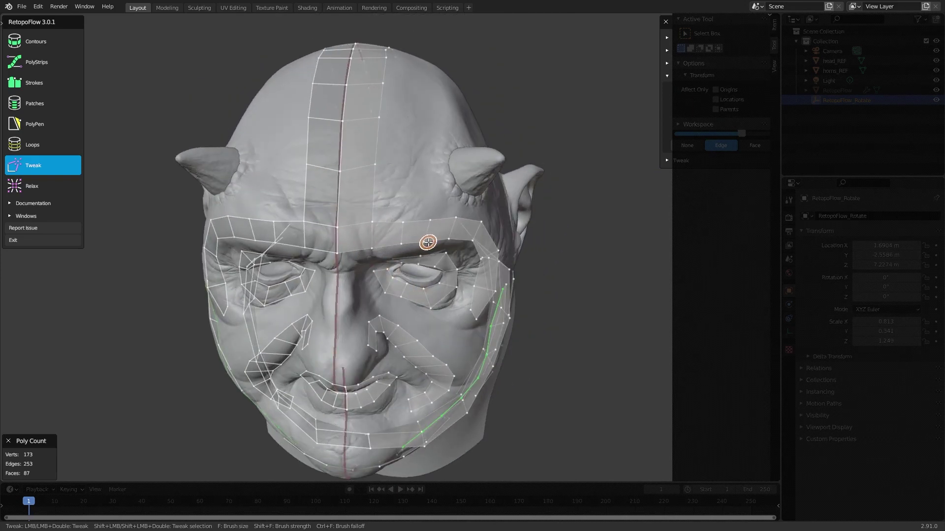
middle_drag(433, 240, 441, 203)
scroll(419, 222, up, 1)
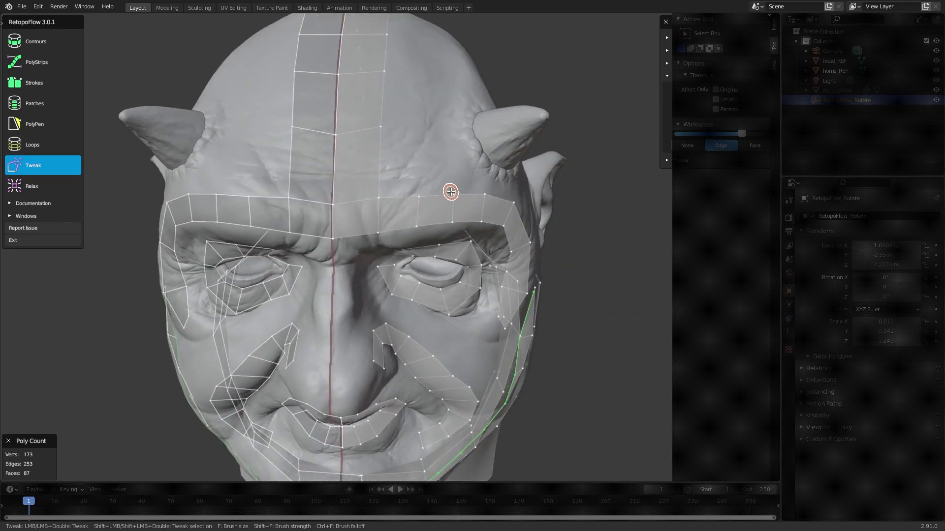
scroll(378, 200, down, 2)
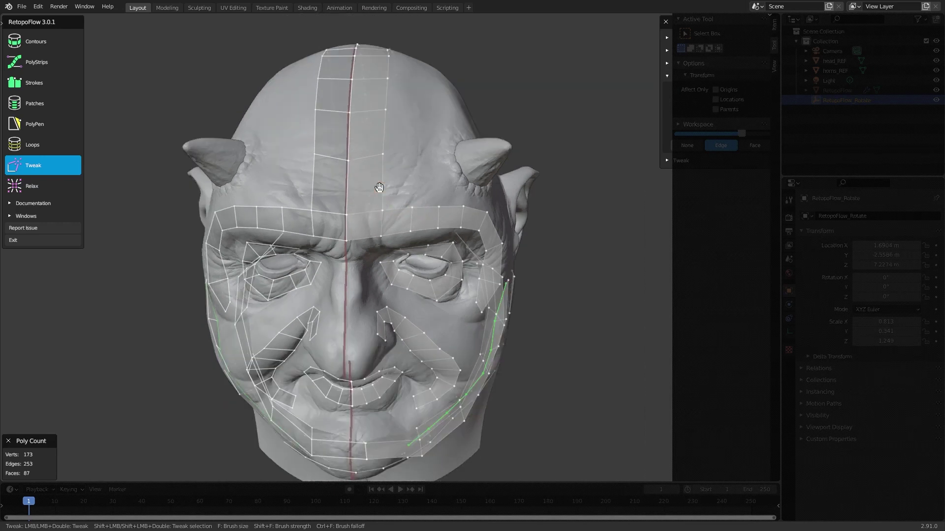
mouse_move(377, 213)
middle_down()
mouse_move(379, 221)
mouse_move(384, 201)
mouse_move(381, 219)
middle_up()
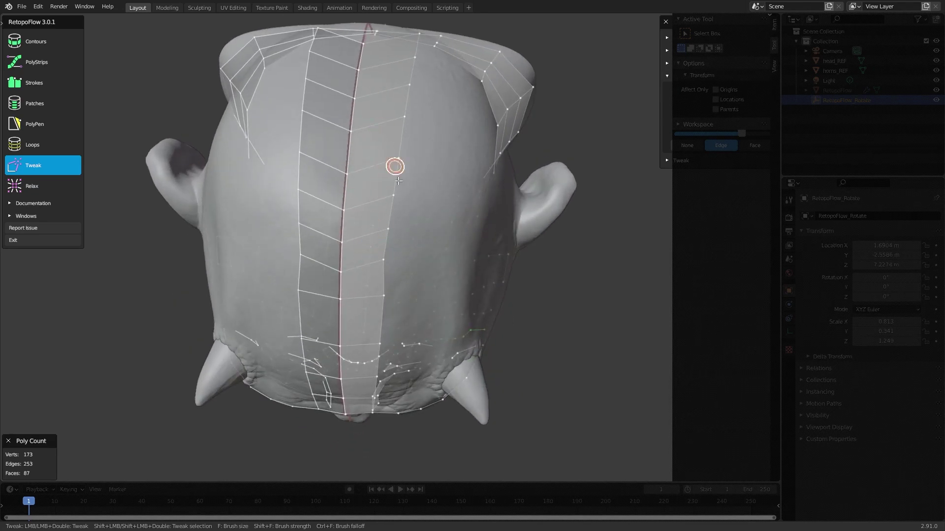
- Space the outer-edge and centerline vertices of the skull strip evenly over the crown toward the back of the head
middle_drag(393, 165, 428, 183)
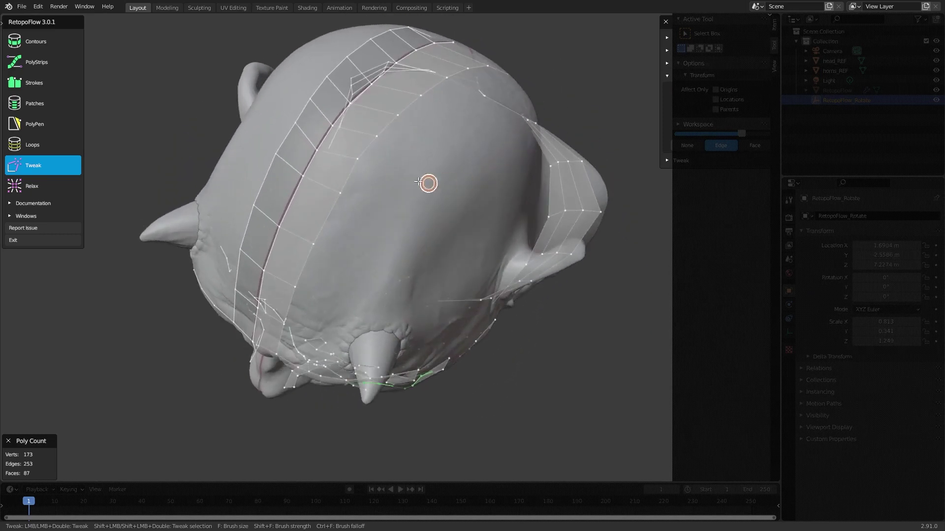
drag(360, 161, 353, 169)
drag(374, 138, 370, 145)
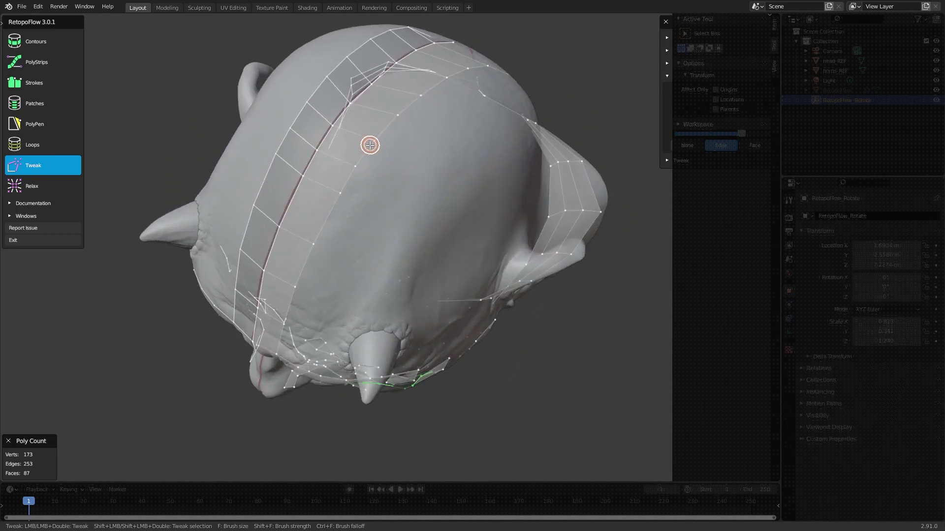
middle_drag(395, 114, 423, 166)
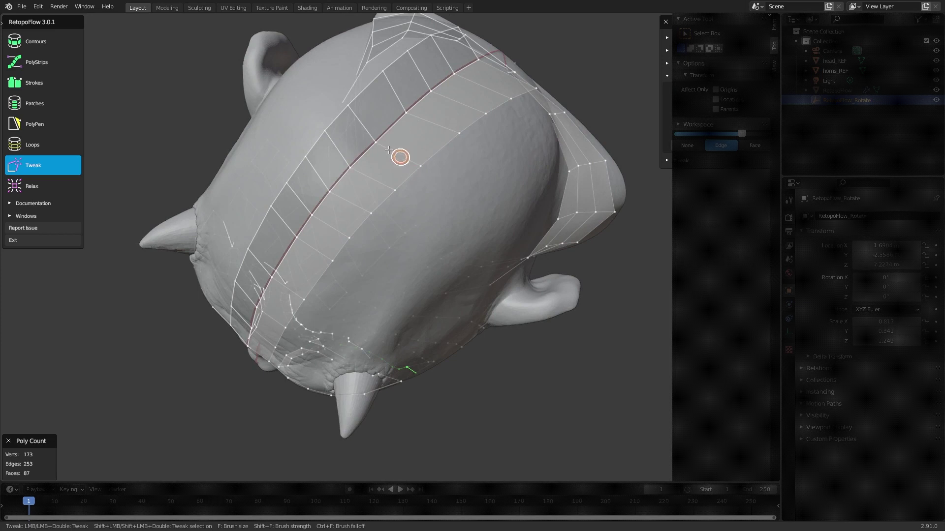
middle_drag(361, 160, 511, 205)
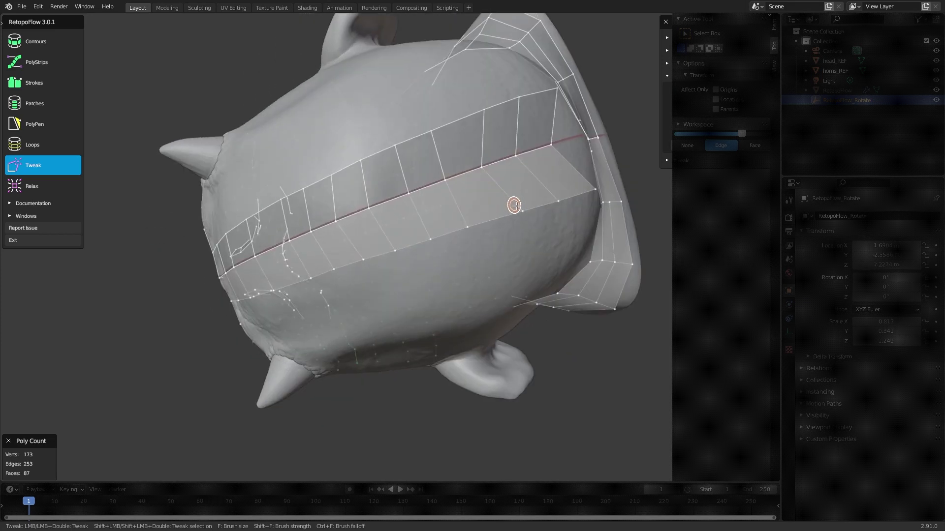
drag(497, 217, 491, 218)
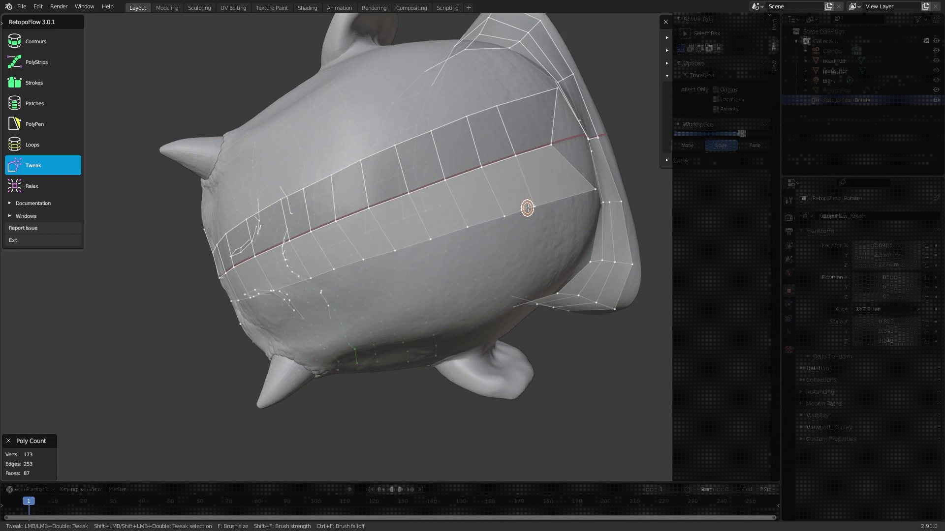
mouse_move(530, 206)
middle_down()
mouse_move(502, 190)
mouse_move(460, 217)
mouse_move(333, 219)
mouse_move(303, 143)
middle_up()
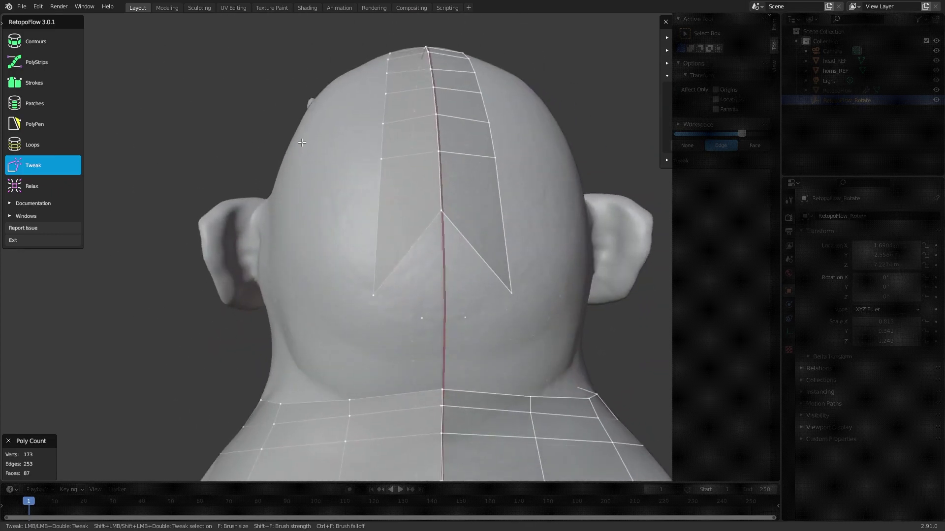
- Square off the skull strip's end at the back of the head by lowering its centerline vertex and raising its outer corner
drag(445, 210, 440, 308)
drag(373, 297, 395, 266)
mouse_move(412, 253)
middle_down()
mouse_move(482, 241)
mouse_move(556, 205)
mouse_move(544, 238)
mouse_move(457, 229)
mouse_move(413, 275)
middle_up()
scroll(557, 205, down, 3)
scroll(456, 230, up, 2)
- Even out the neck strip around the side and nape, lowering its bottom-row vertices at and beside the centerline
drag(404, 276, 398, 266)
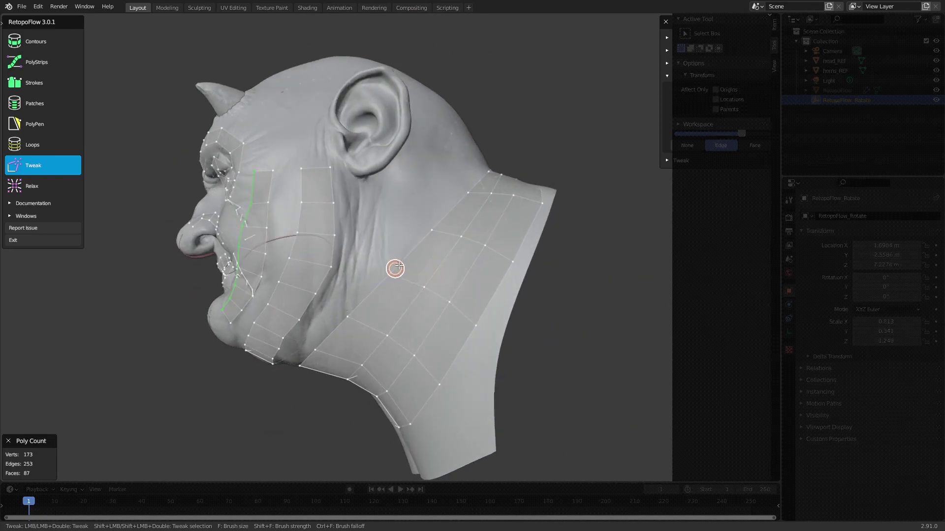
middle_drag(405, 261, 458, 219)
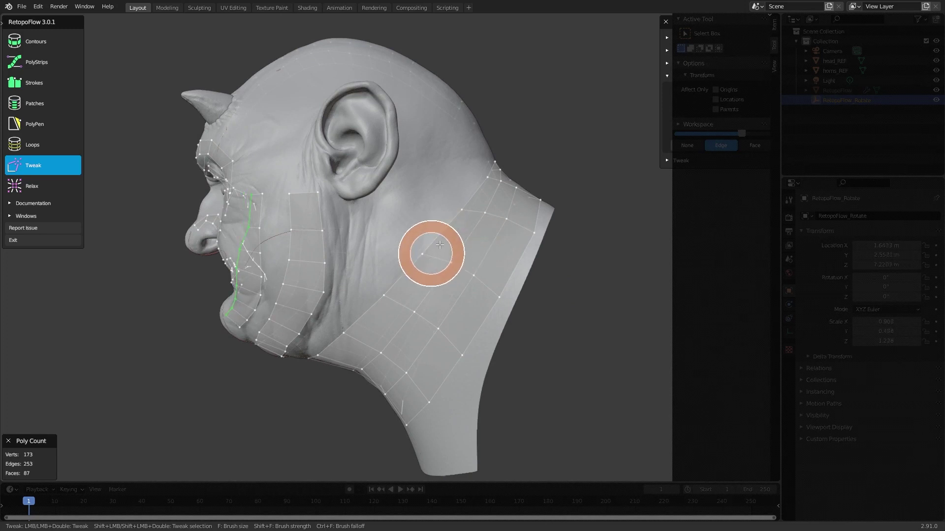
middle_drag(427, 244, 460, 250)
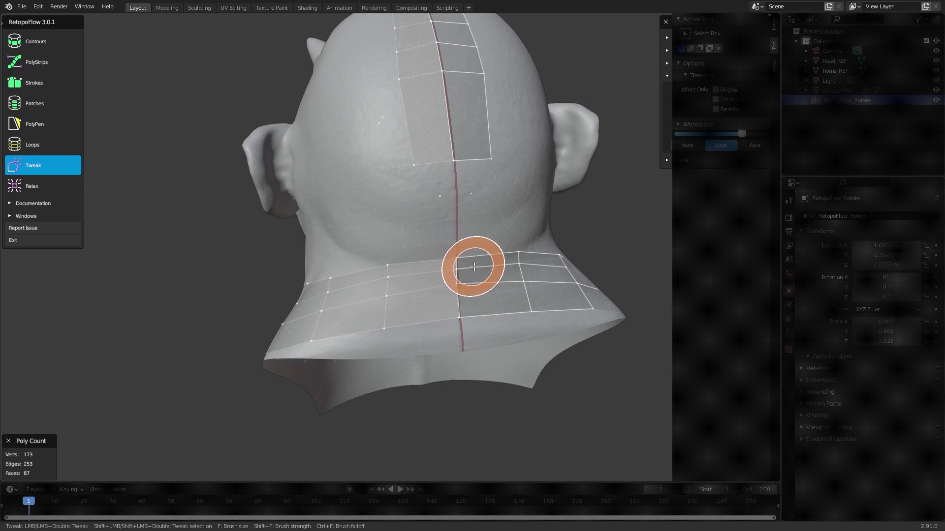
drag(456, 310, 458, 320)
drag(398, 331, 400, 339)
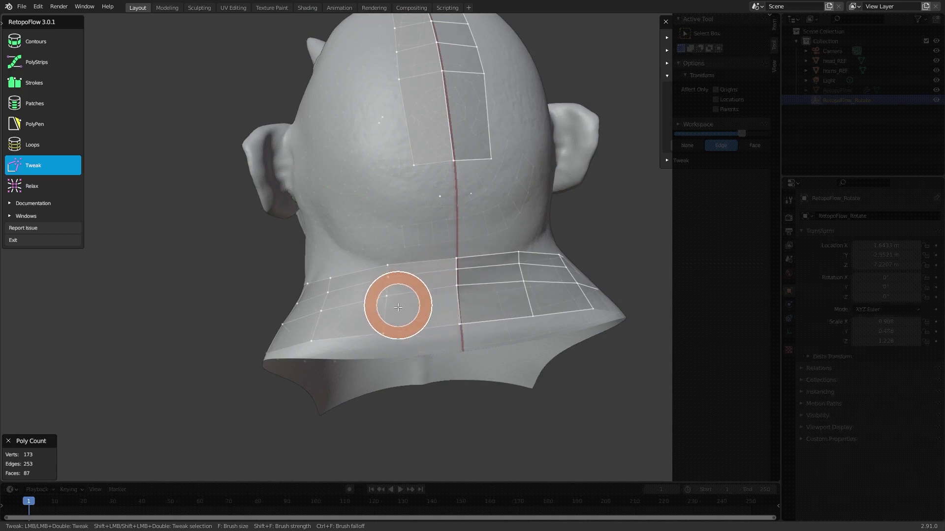
middle_drag(443, 296, 540, 244)
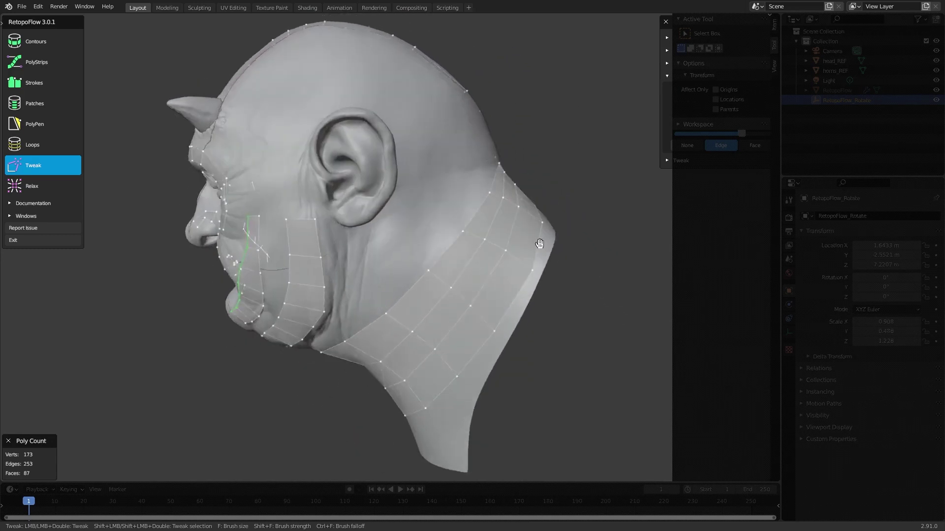
- Tweak the nasolabial strip's outer-edge vertices inward on the cheek with a smaller brush so the strip follows the fold
mouse_move(443, 243)
middle_down()
mouse_move(362, 257)
mouse_move(411, 263)
mouse_move(365, 271)
mouse_move(357, 281)
mouse_move(370, 294)
middle_up()
scroll(404, 264, up, 1)
key(f)
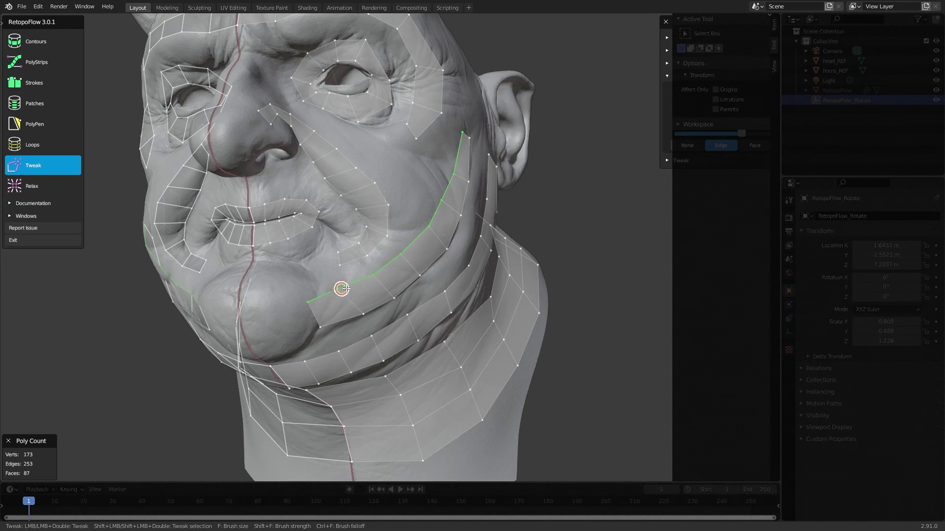
mouse_move(352, 289)
middle_down()
mouse_move(365, 281)
mouse_move(371, 294)
mouse_move(438, 225)
middle_up()
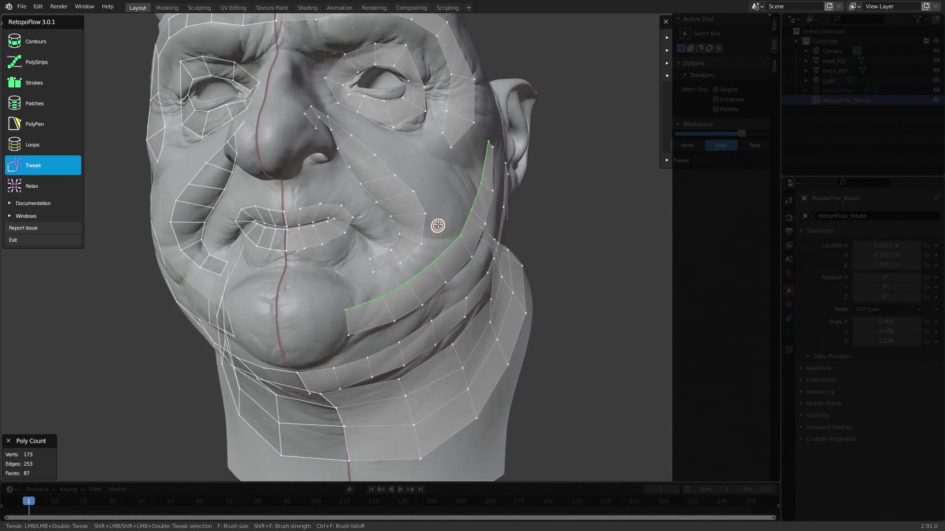
mouse_move(413, 193)
mouse_down()
mouse_move(404, 191)
mouse_move(412, 209)
mouse_move(406, 188)
mouse_up()
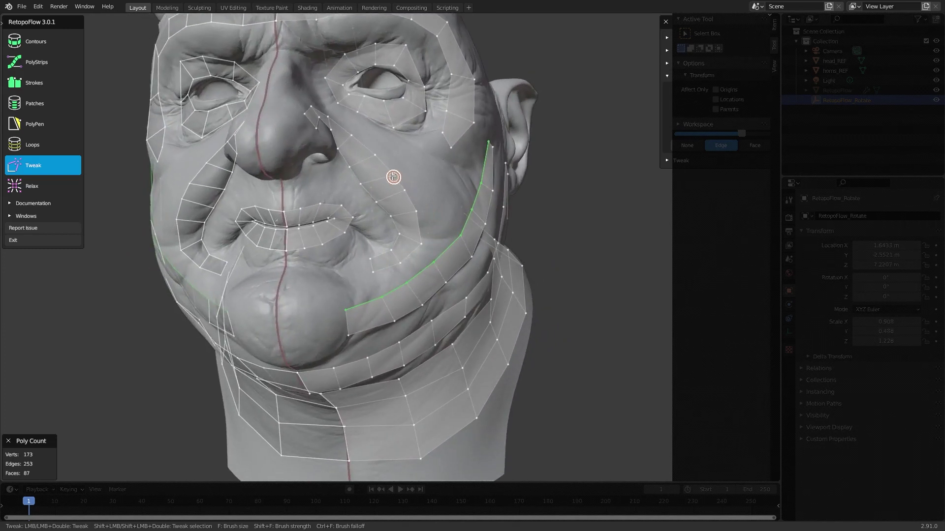
middle_drag(378, 234, 481, 206)
- Adjust the eye loop's outer-corner vertices and the area between the eye loop and the brow strip's lower end
scroll(424, 213, up, 5)
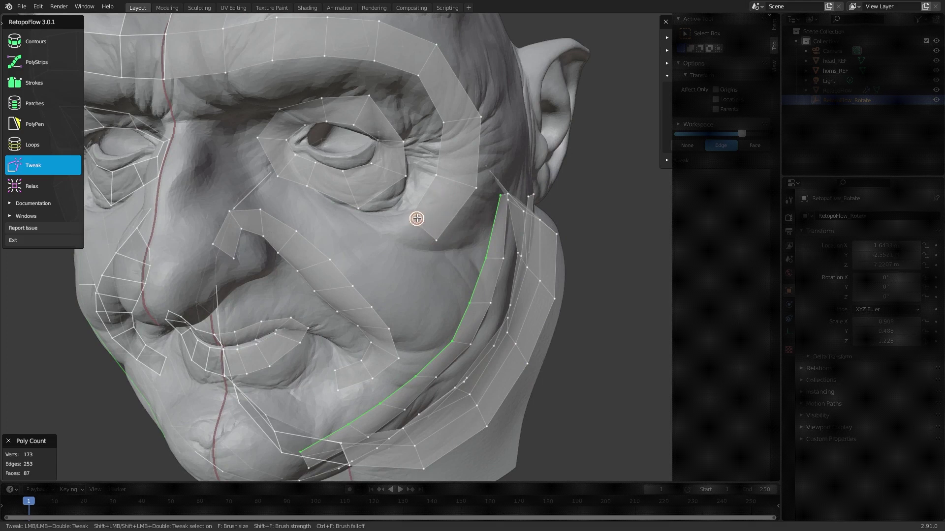
scroll(413, 223, down, 4)
mouse_move(413, 223)
middle_down()
mouse_move(371, 245)
mouse_move(377, 222)
middle_up()
scroll(372, 231, up, 6)
scroll(258, 222, down, 3)
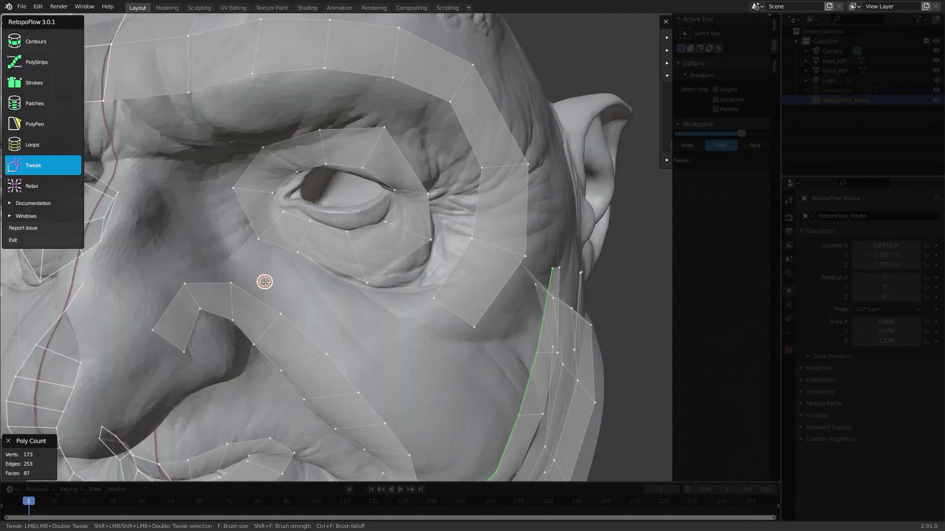
middle_drag(263, 278, 260, 363)
middle_drag(561, 156, 562, 147)
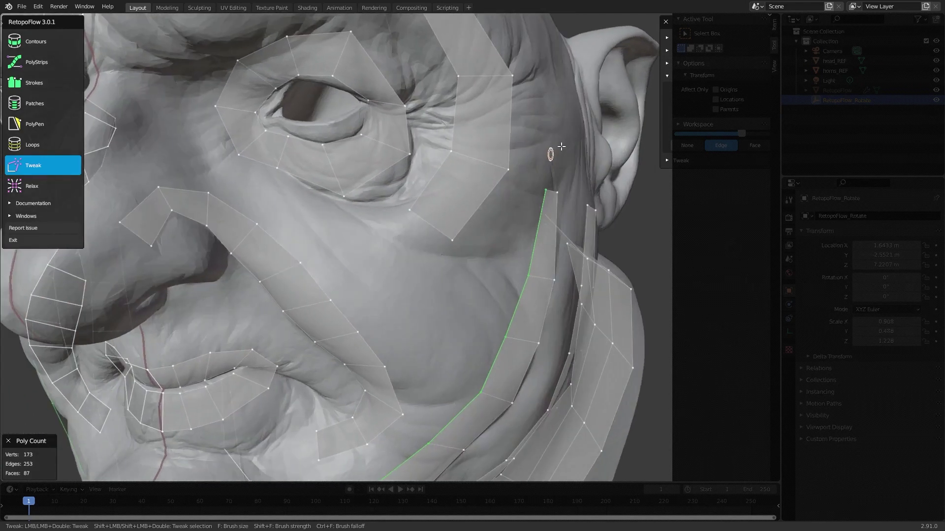
scroll(437, 171, down, 5)
scroll(433, 204, up, 5)
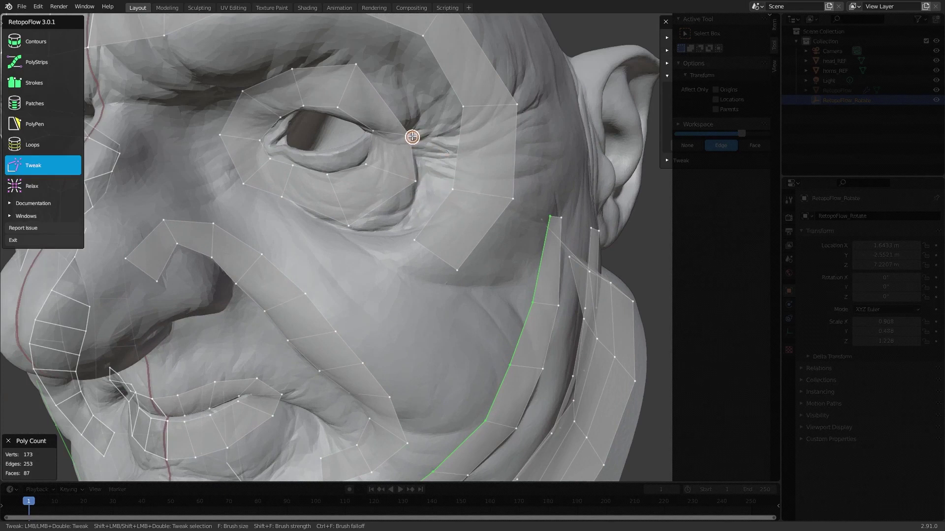
drag(410, 135, 411, 122)
scroll(428, 140, down, 5)
mouse_move(439, 181)
middle_down()
mouse_move(400, 181)
mouse_move(424, 182)
middle_up()
scroll(403, 229, up, 2)
scroll(288, 247, down, 2)
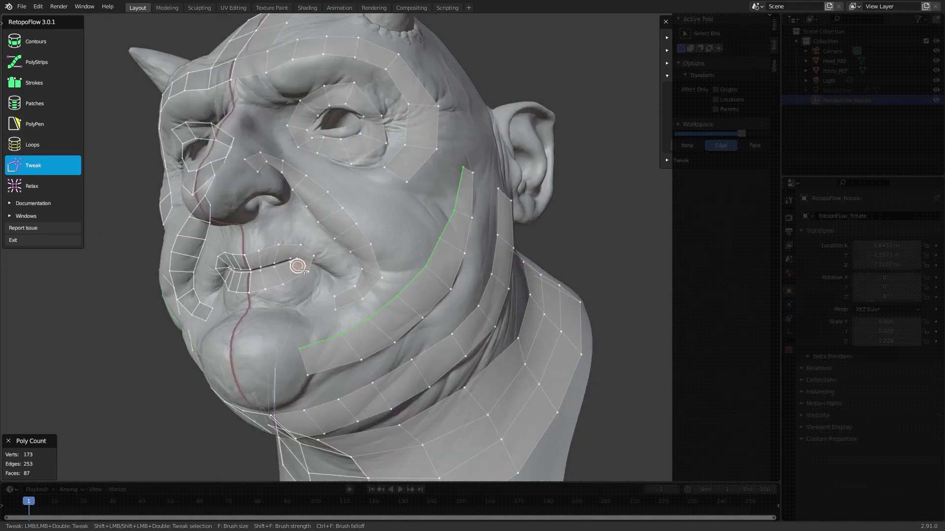
- Extend the jaw strip across the chin to the centerline with two PolyPen quads
middle_drag(298, 265, 381, 257)
click(52, 125)
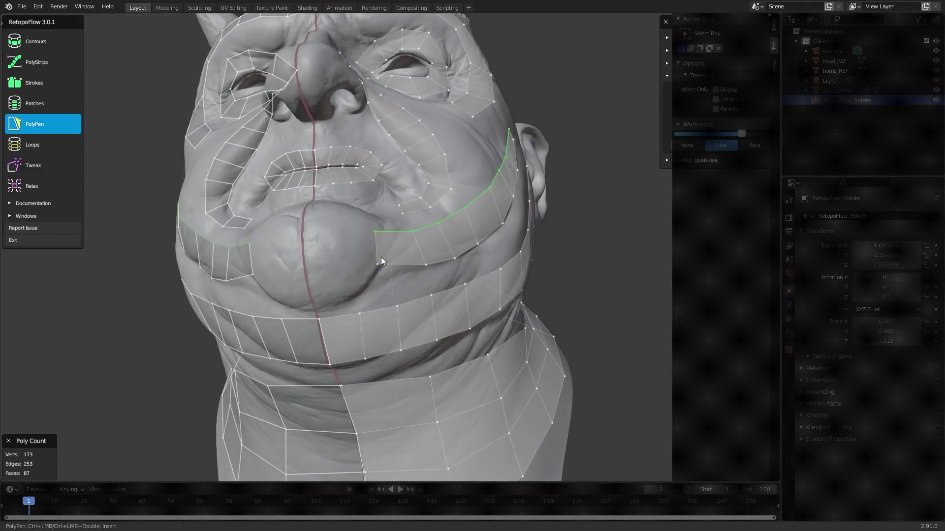
ctrl+click(343, 247)
ctrl+click(302, 248)
- Extend the lower end of the nasolabial strip beneath the lower lip to the centerline with three quads
middle_drag(301, 248, 401, 315)
scroll(401, 313, up, 2)
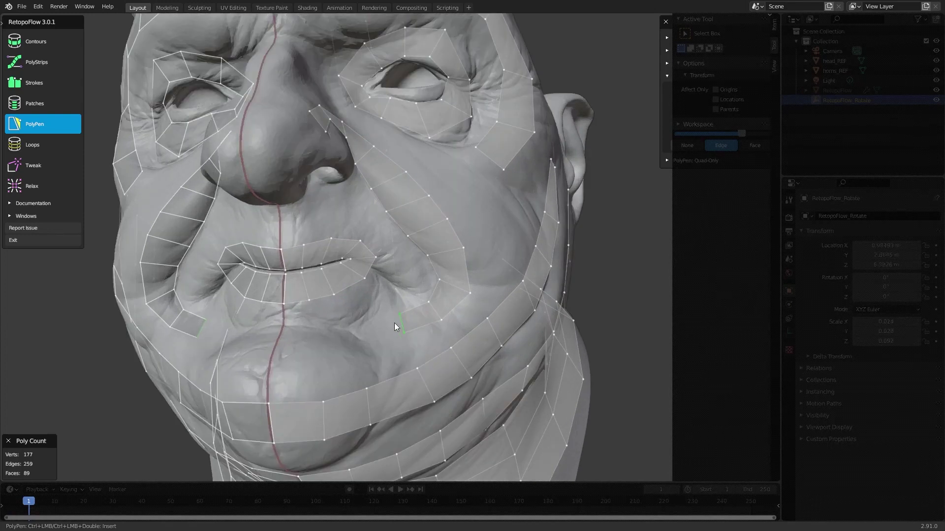
ctrl+click(361, 326)
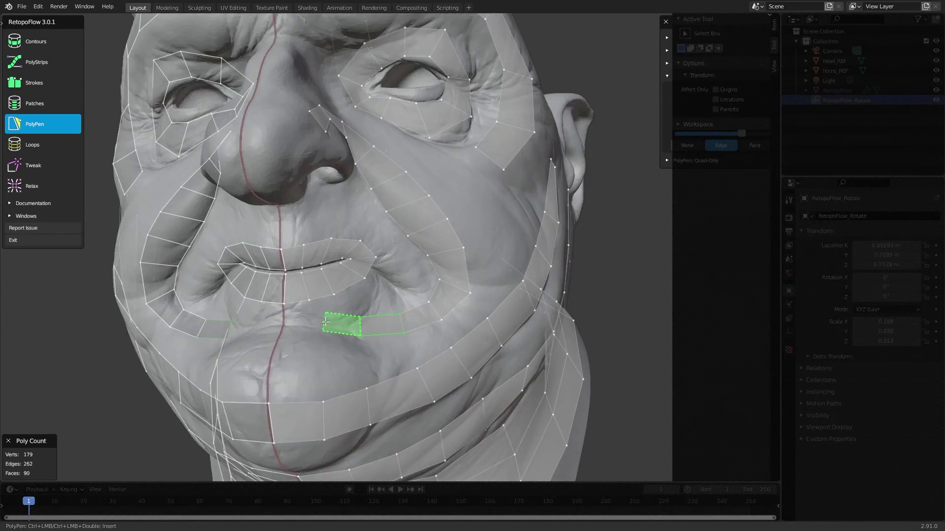
ctrl+click(325, 322)
ctrl+click(284, 321)
middle_drag(320, 324, 350, 333)
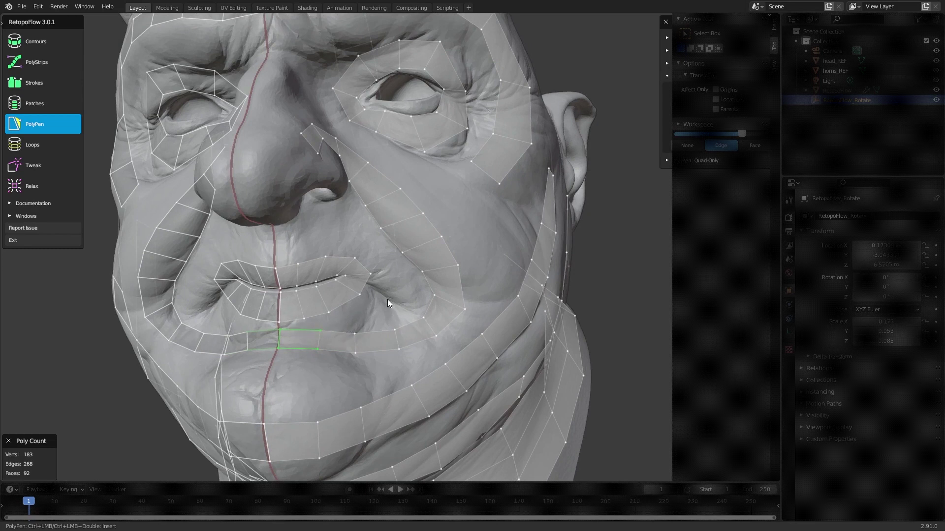
- Place an edge at the lower rim of the nostril and build the first quad from it in Quad-Only mode
middle_drag(387, 300, 369, 278)
scroll(319, 256, up, 3)
scroll(408, 289, up, 3)
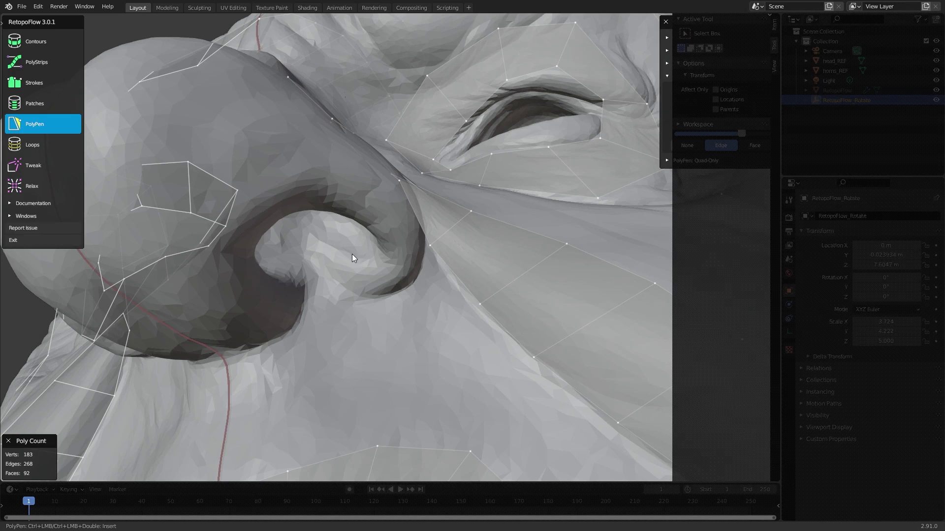
ctrl+click(344, 290)
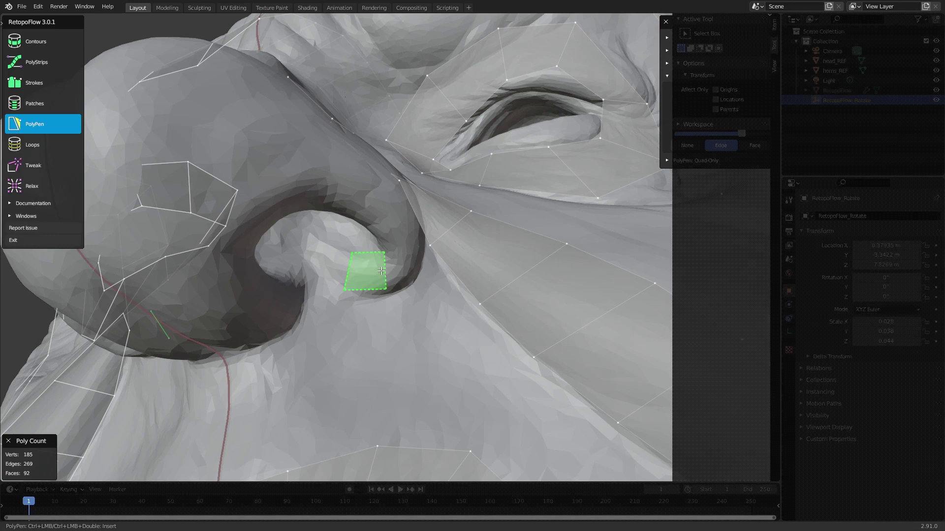
key(grave)
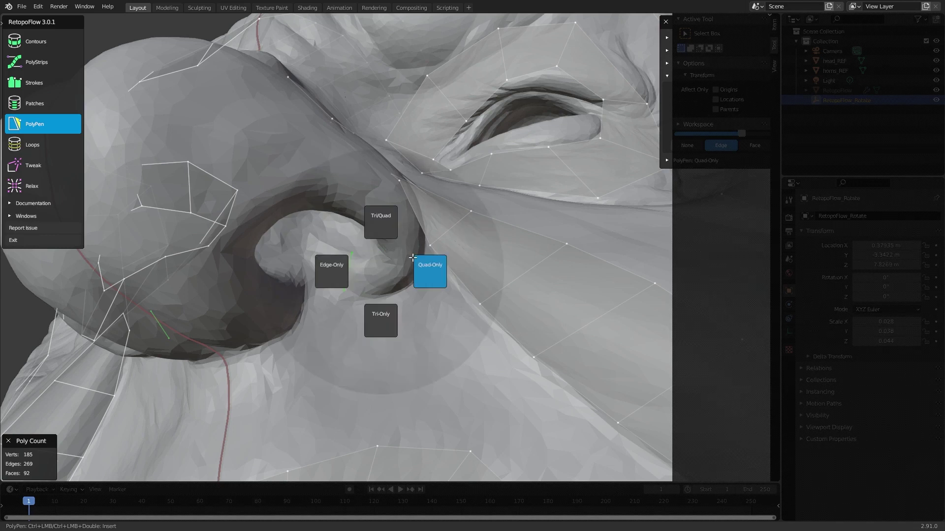
click(439, 281)
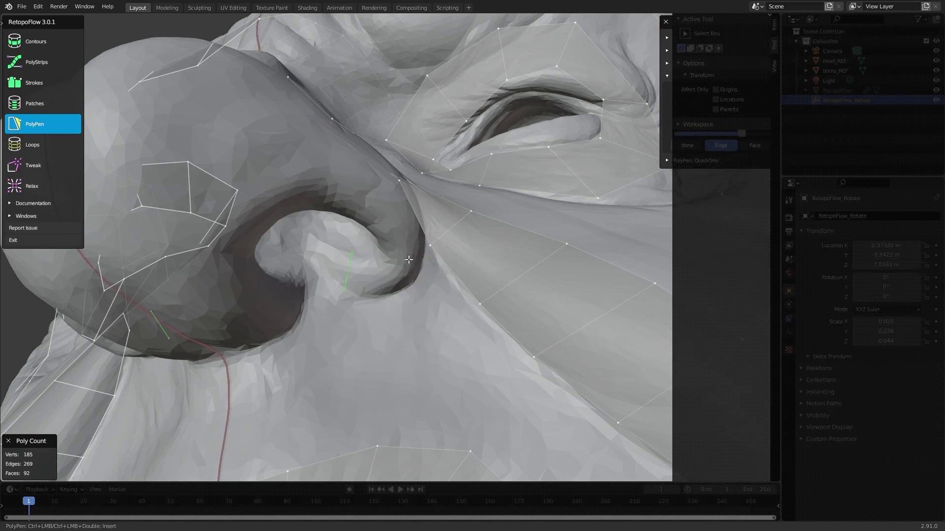
ctrl+click(404, 279)
- Reposition the outer corners of the first nostril quad so they sit along the nostril rim
middle_drag(399, 236, 399, 225)
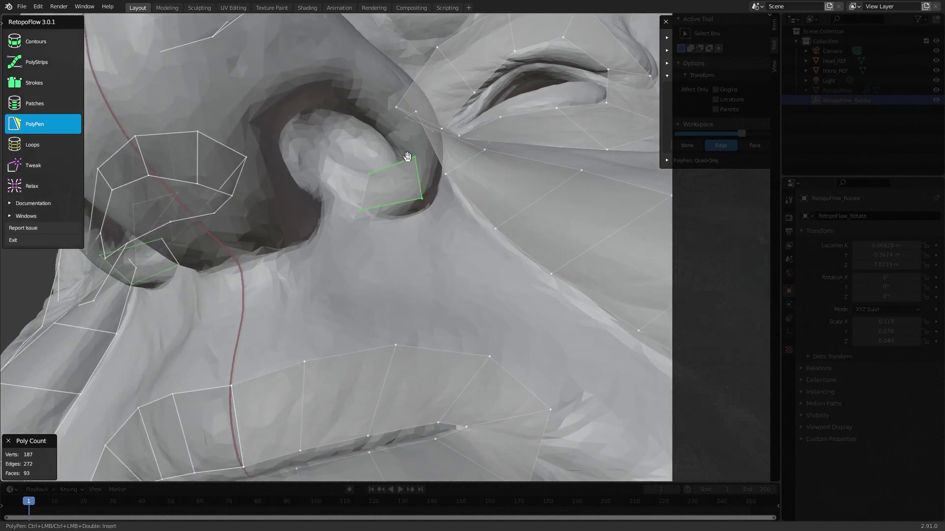
drag(413, 156, 394, 169)
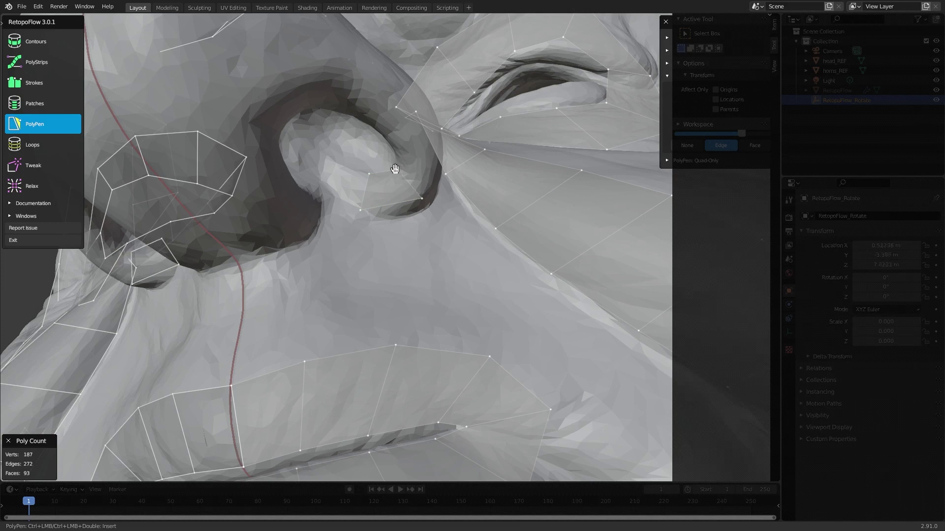
drag(422, 199, 428, 194)
middle_drag(428, 194, 415, 202)
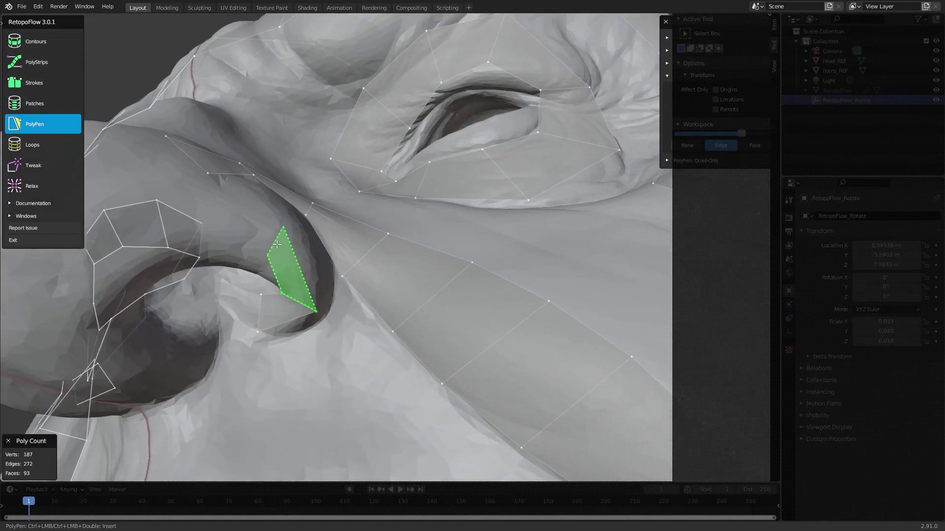
- Extend the nostril strip with five quads around the outer, upper and inner rim of the nostril
ctrl+click(291, 247)
middle_drag(291, 248, 355, 199)
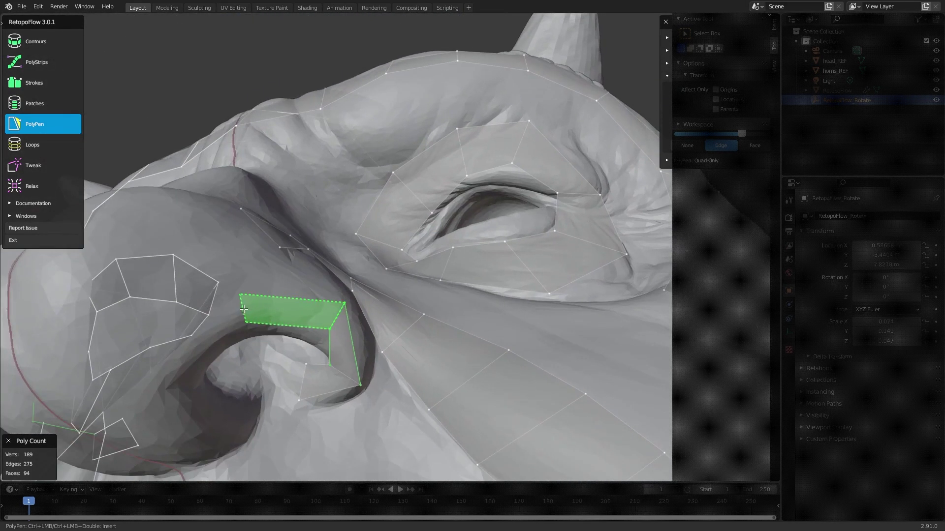
ctrl+click(253, 296)
middle_drag(254, 296, 297, 223)
ctrl+click(288, 221)
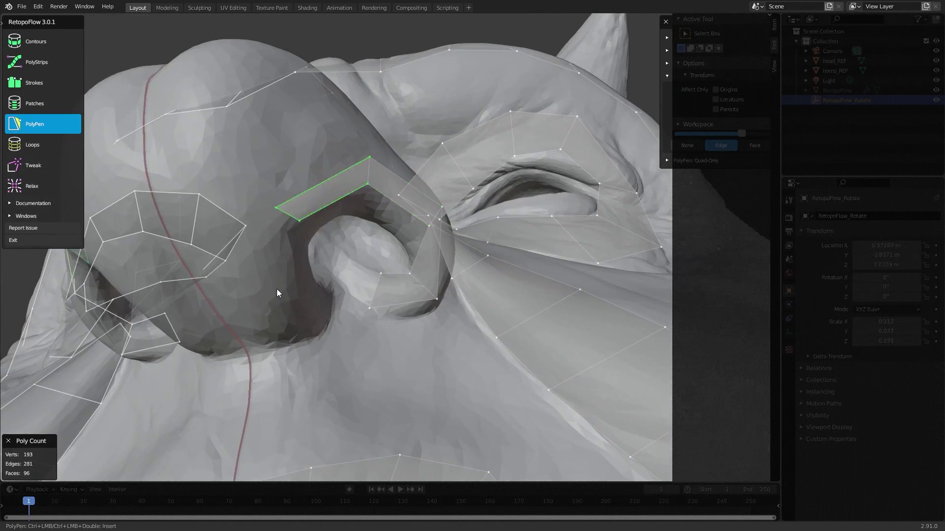
middle_drag(279, 293, 257, 365)
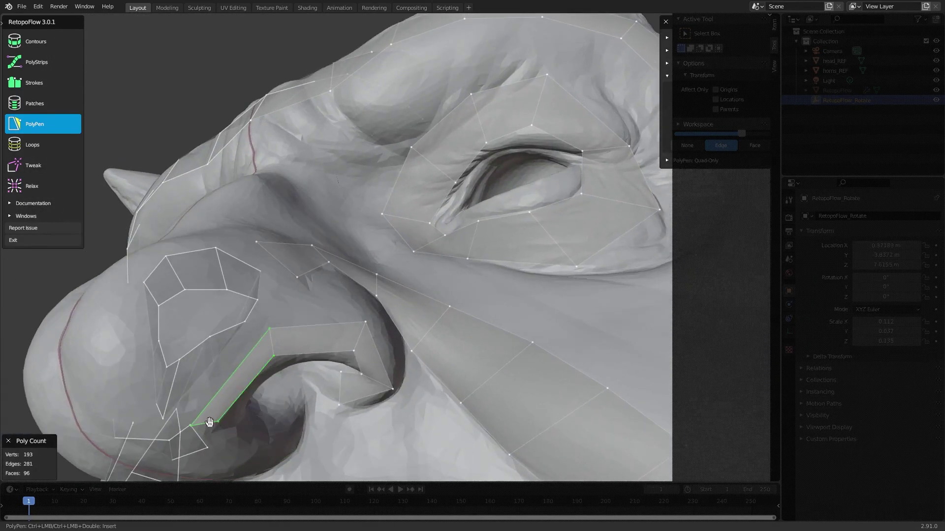
ctrl+click(253, 443)
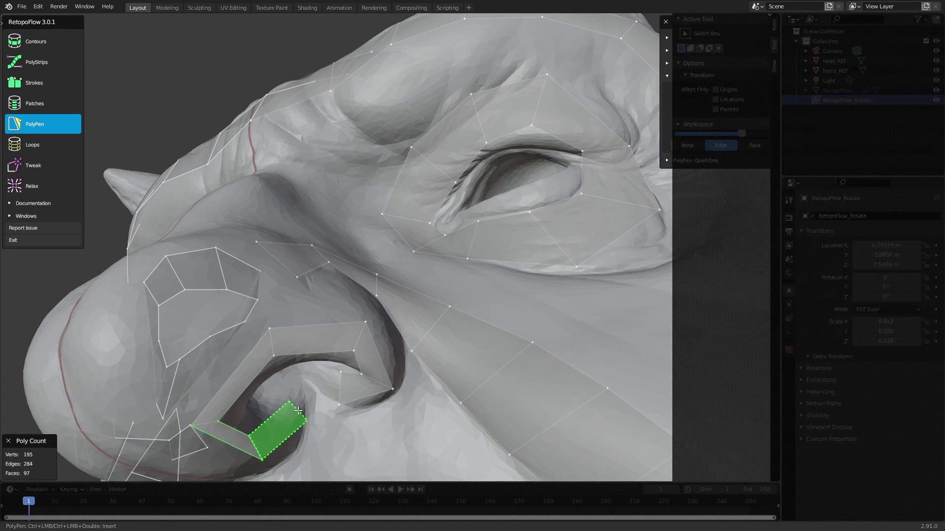
ctrl+click(298, 401)
- Bridge from the inner side of the nostril strip to the centerline beneath the nose with two quads, redoing the one at the centerline
middle_drag(298, 401, 313, 387)
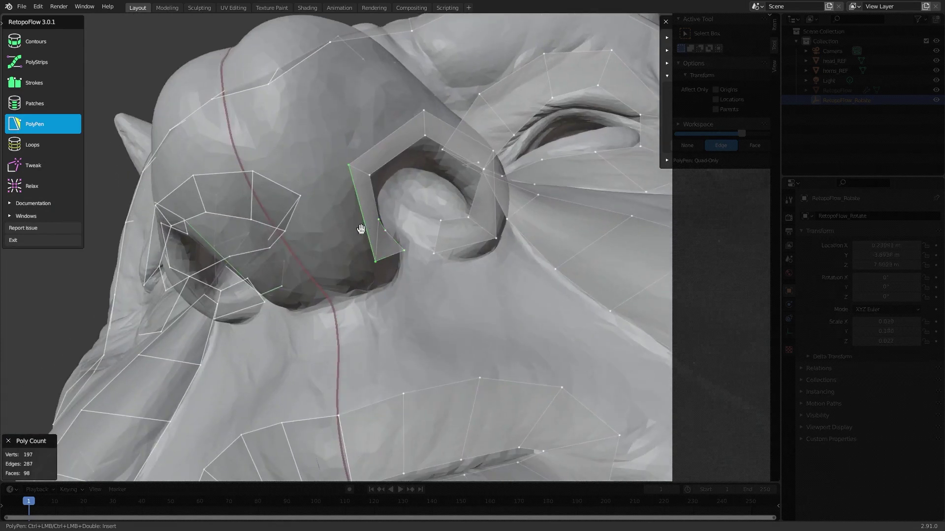
drag(316, 232, 288, 233)
drag(288, 233, 285, 233)
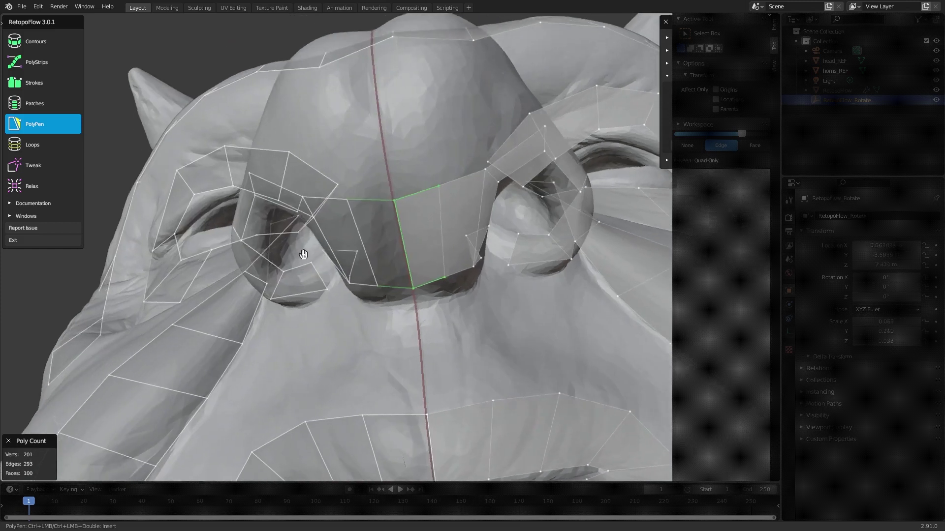
middle_drag(303, 255, 297, 255)
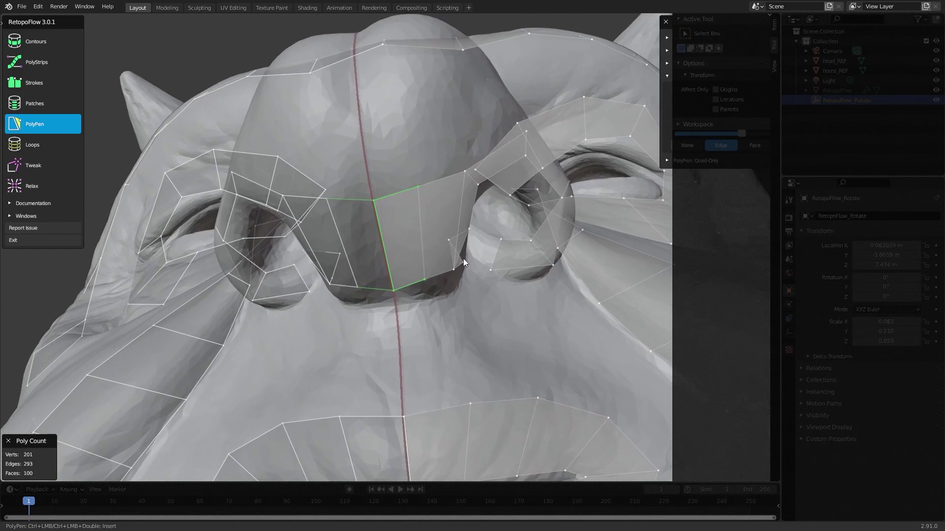
key(ctrl+z)
ctrl+click(354, 246)
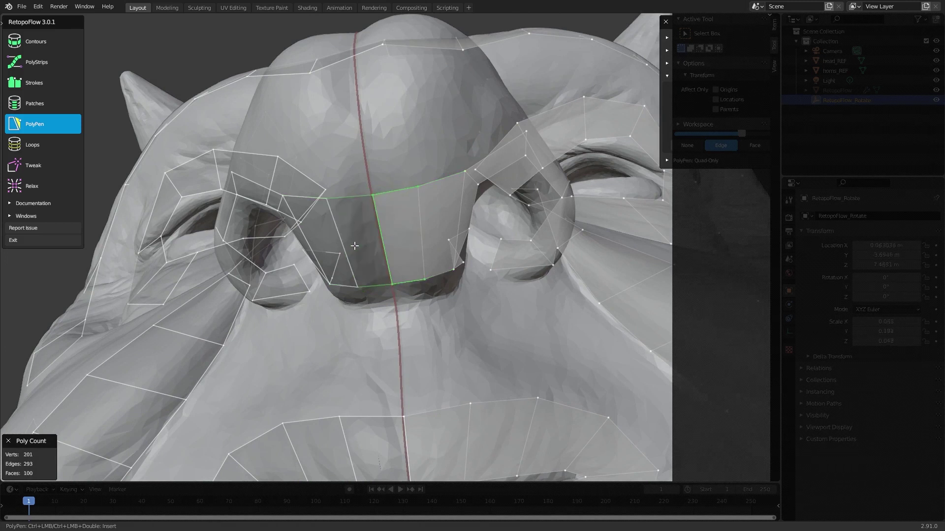
- Extend three quads along the centerline from the underside of the nose, up and over the nose tip, using PolyPen
middle_drag(389, 240, 388, 329)
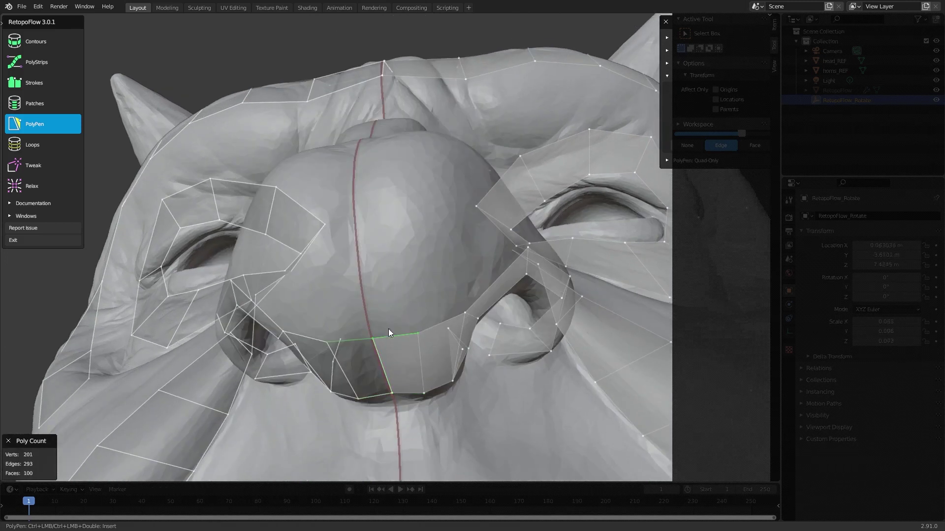
ctrl+click(376, 221)
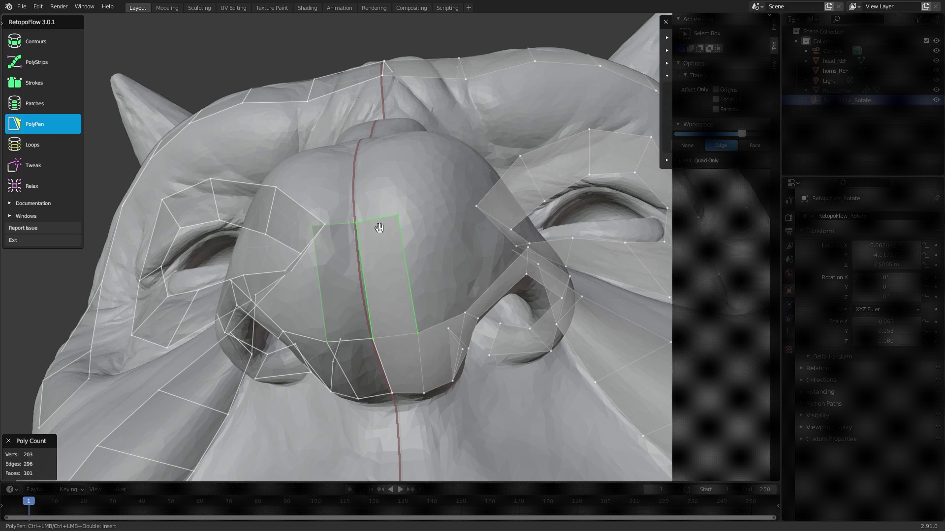
middle_drag(376, 219, 417, 335)
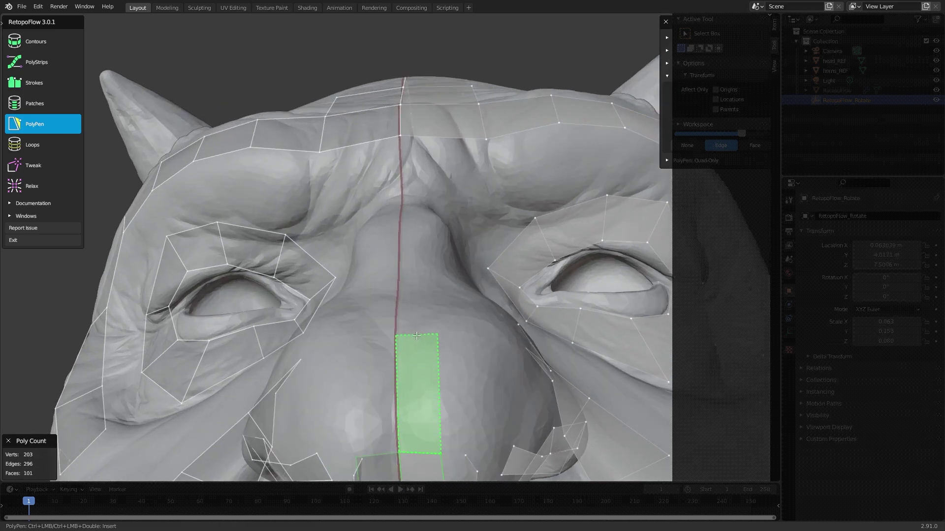
ctrl+click(417, 327)
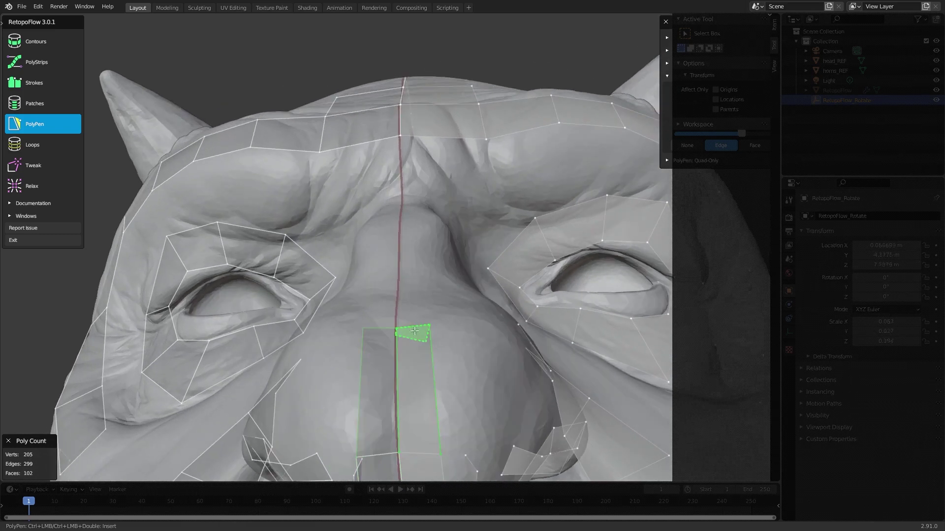
ctrl+click(415, 281)
- Continue the centerline strip with three more quads up the nose bridge to the area between the brows
middle_drag(415, 289, 396, 344)
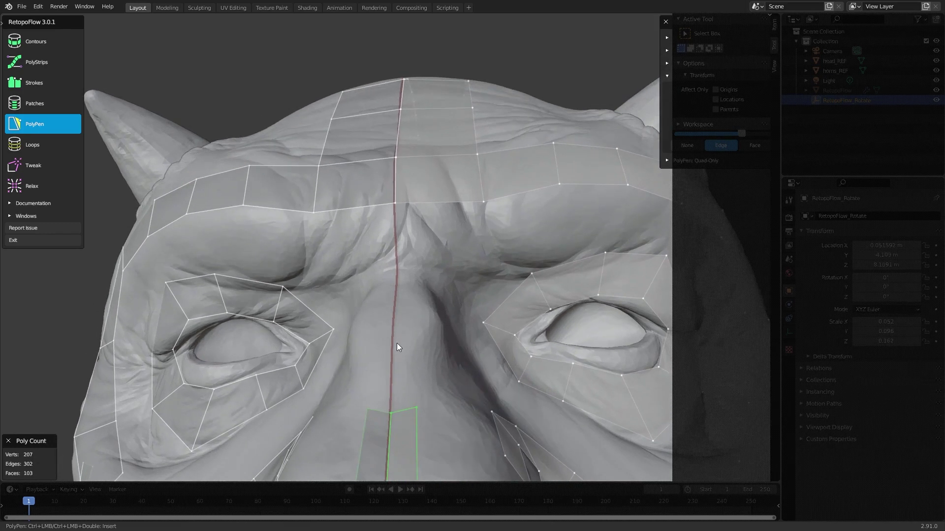
ctrl+click(402, 345)
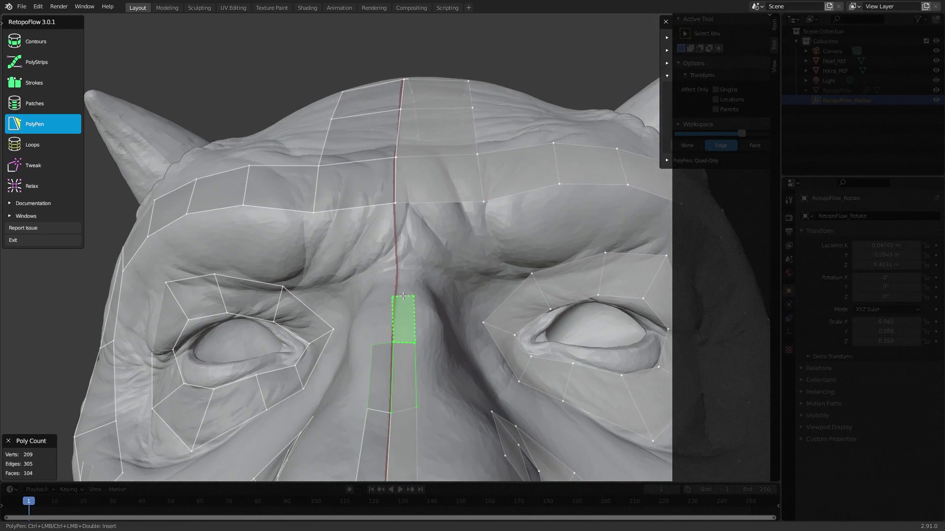
ctrl+click(406, 282)
ctrl+click(406, 228)
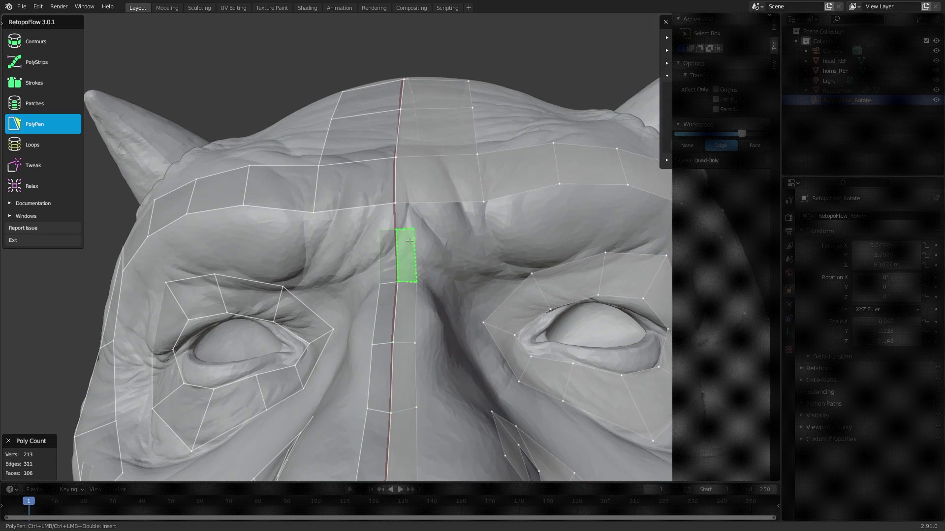
- Build a strip of eight quads from in front of the ear, over its top and down behind it to beneath the earlobe
scroll(413, 320, down, 3)
middle_drag(415, 338, 408, 268)
scroll(424, 268, up, 3)
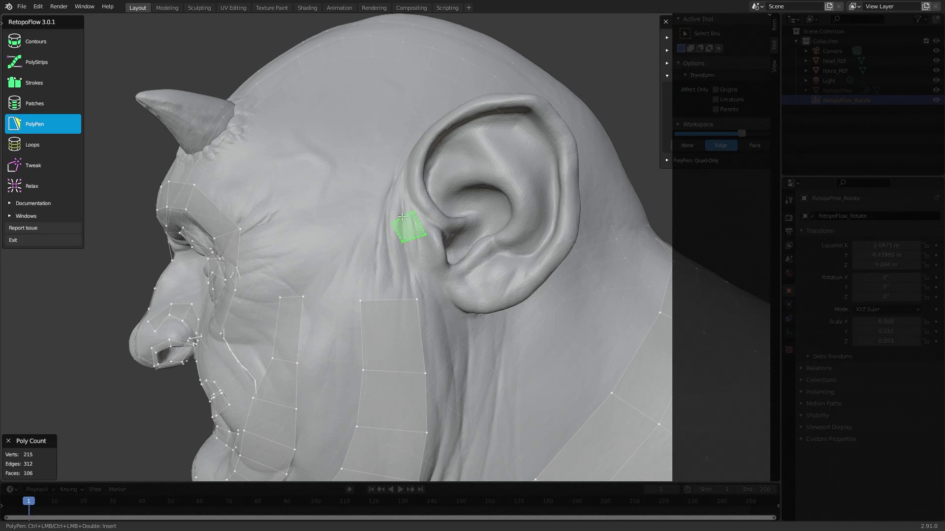
middle_drag(399, 202, 335, 288)
ctrl+click(450, 256)
ctrl+click(432, 269)
ctrl+click(347, 295)
ctrl+click(353, 308)
ctrl+click(292, 303)
ctrl+click(302, 284)
ctrl+click(355, 232)
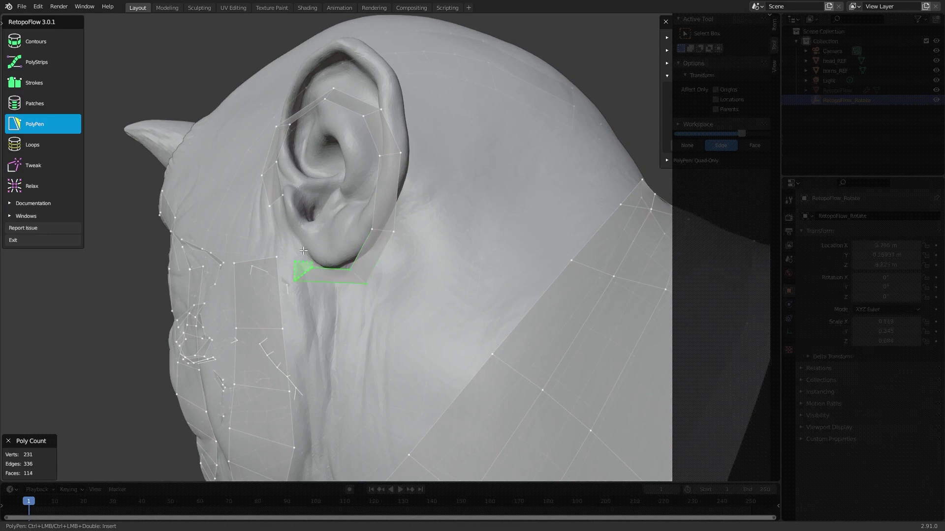
- Close the loop around the ear with two quads joining the strip below the earlobe to its start in front of the ear
ctrl+click(283, 232)
click(289, 243)
middle_drag(290, 244, 402, 293)
ctrl+click(306, 212)
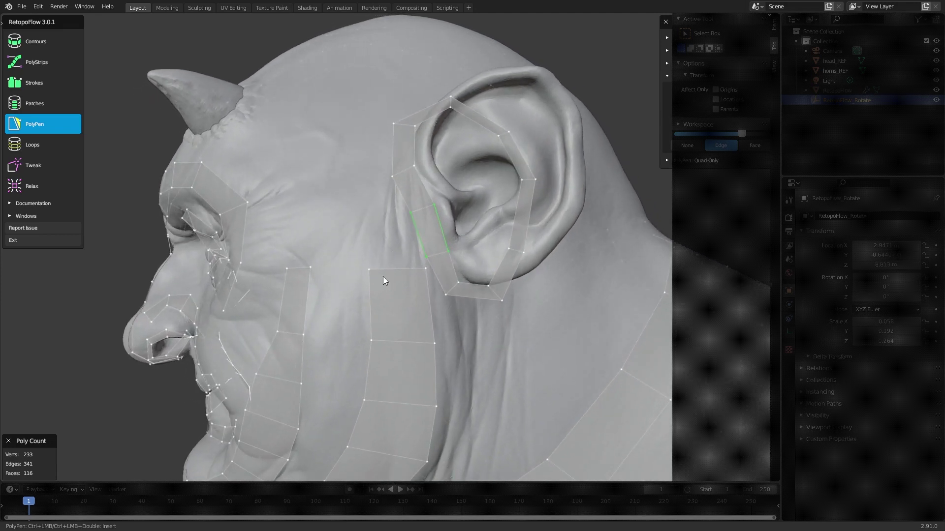
- Draw a closed edge loop around the base of the horn with the Strokes tool
middle_drag(527, 278, 501, 284)
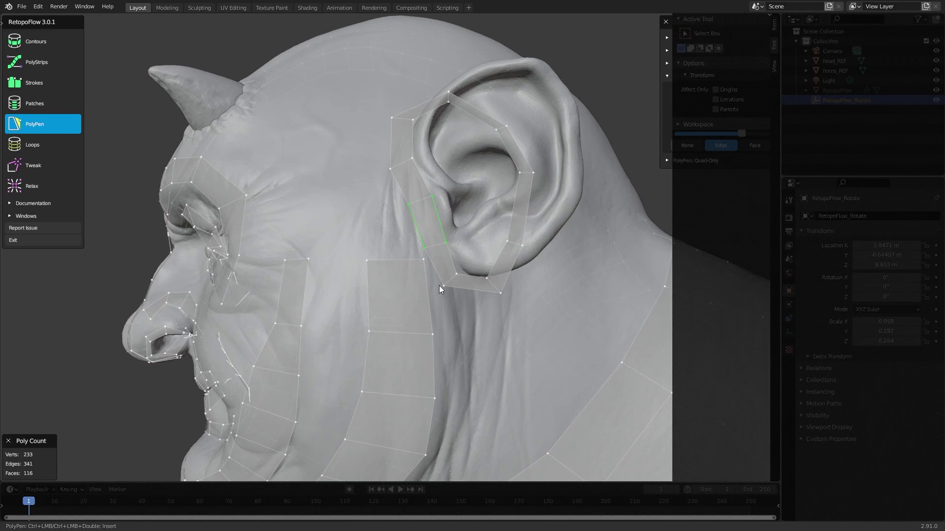
scroll(413, 288, down, 3)
middle_drag(435, 281, 491, 300)
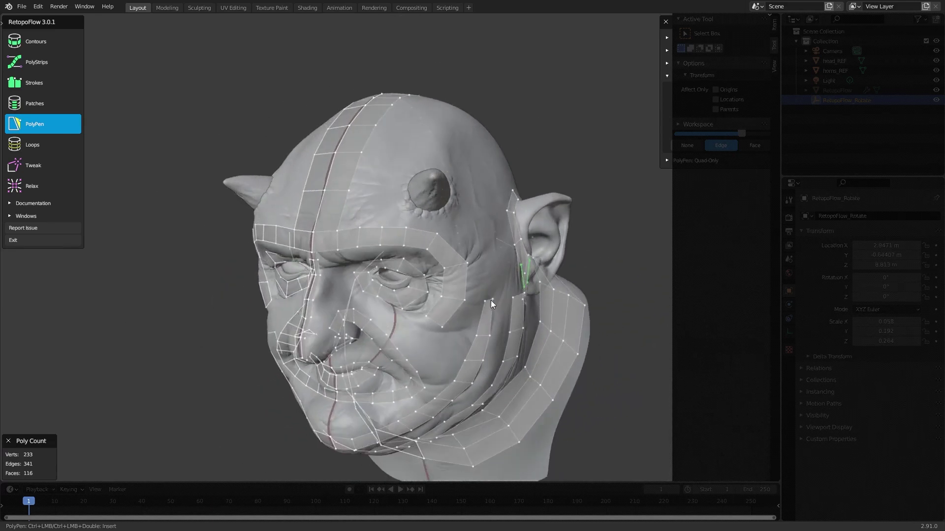
scroll(491, 300, up, 2)
shift+middle_drag(463, 212, 427, 268)
scroll(420, 306, up, 2)
middle_drag(418, 307, 415, 301)
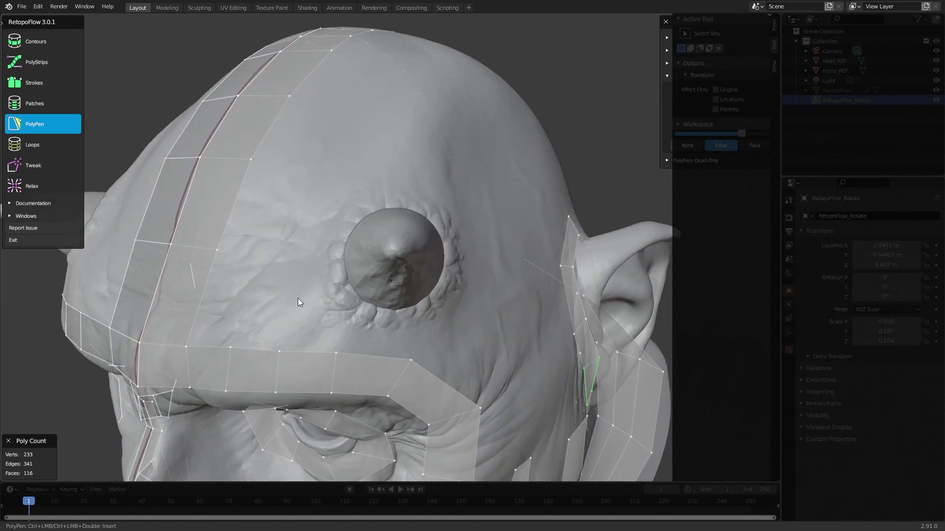
click(57, 86)
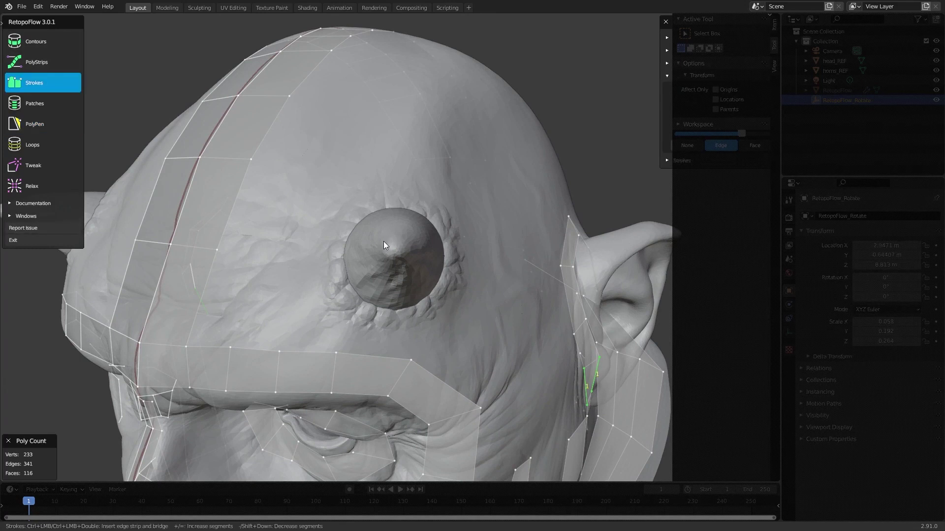
middle_drag(385, 244, 394, 255)
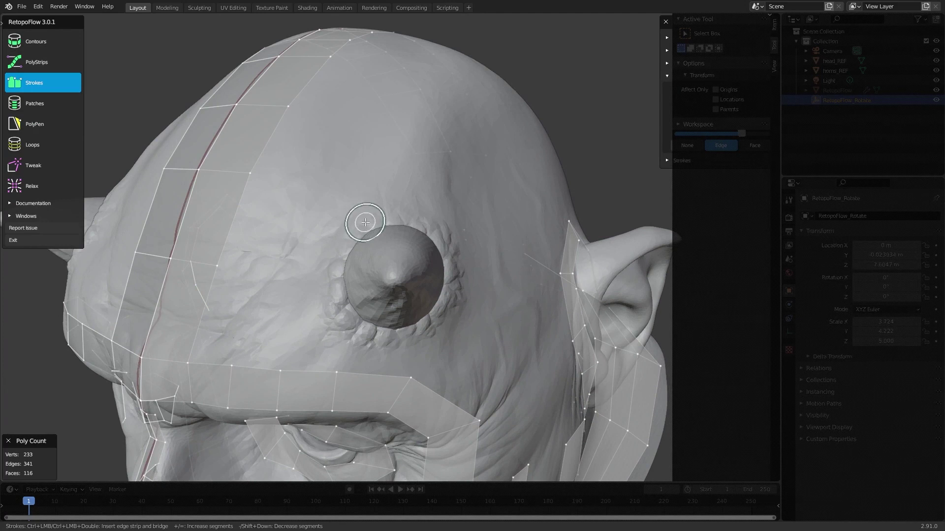
mouse_move(366, 224)
ctrl+mouse_down()
mouse_move(338, 257)
mouse_move(334, 290)
mouse_move(353, 324)
mouse_move(407, 343)
mouse_move(427, 338)
mouse_move(453, 283)
mouse_move(444, 236)
mouse_move(402, 210)
mouse_move(361, 225)
ctrl+mouse_up()
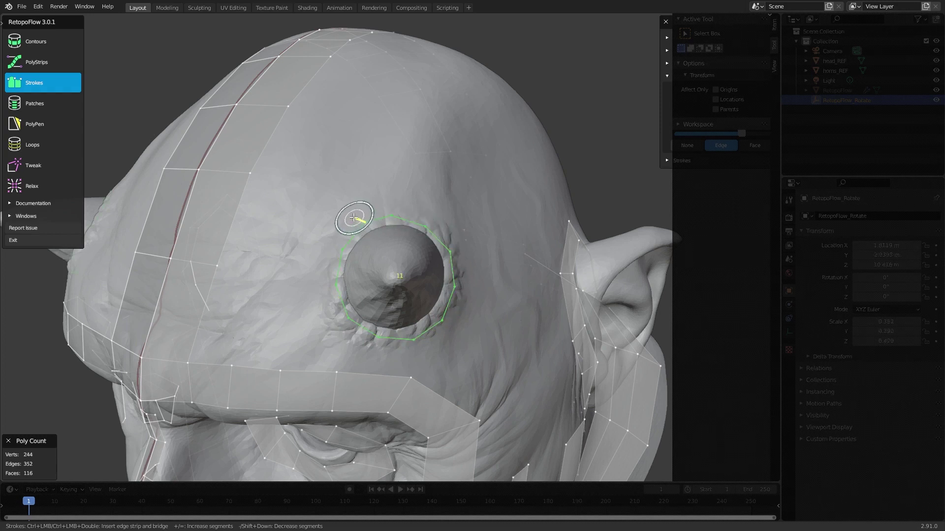
- Reduce the horn loop to 8 segments and draw a larger loop around it, bridging the two into a ring of quads
key(minus)
key(minus)
key(minus)
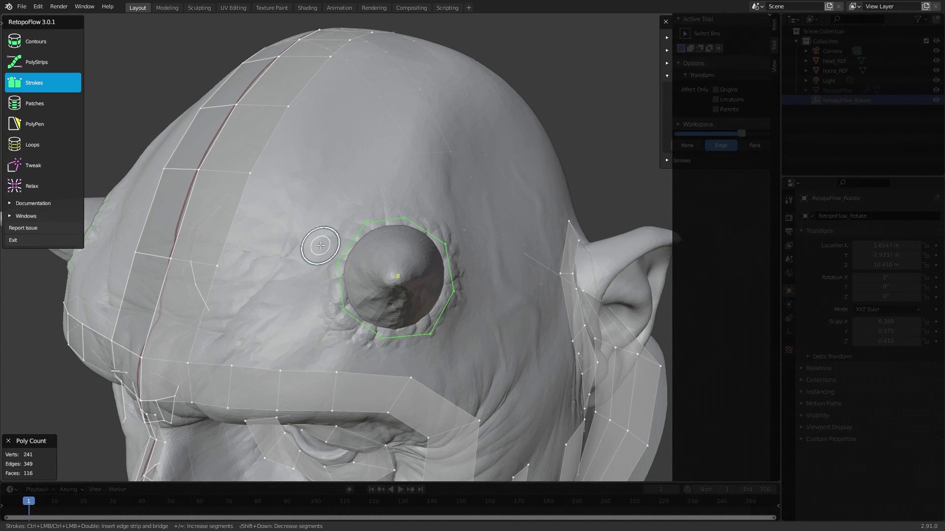
mouse_move(309, 248)
mouse_down()
mouse_move(327, 209)
mouse_move(371, 190)
mouse_move(438, 192)
mouse_move(472, 241)
mouse_move(477, 297)
mouse_move(455, 343)
mouse_move(410, 363)
mouse_move(352, 359)
mouse_move(311, 320)
mouse_move(305, 242)
mouse_up()
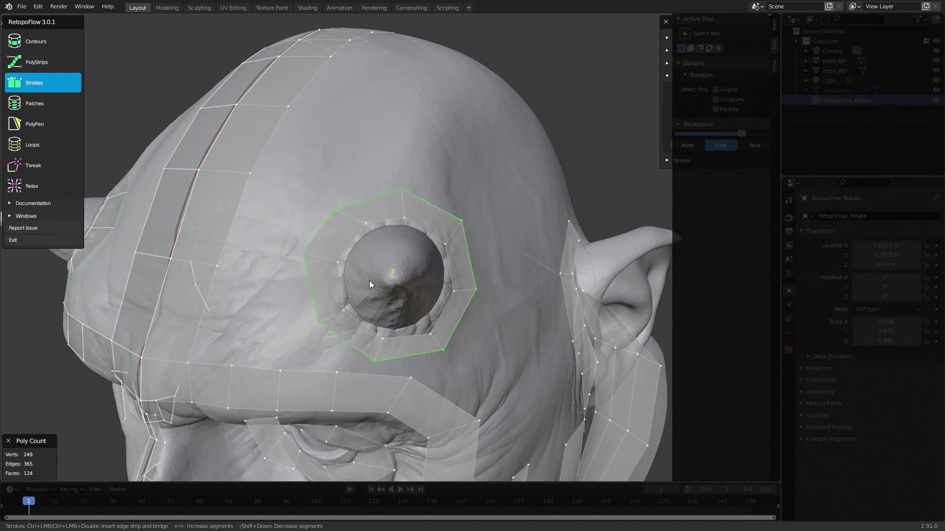
- Examine the flow of the face strips and the gaps between them from the front, the three-quarter view and the side
middle_drag(370, 285, 454, 299)
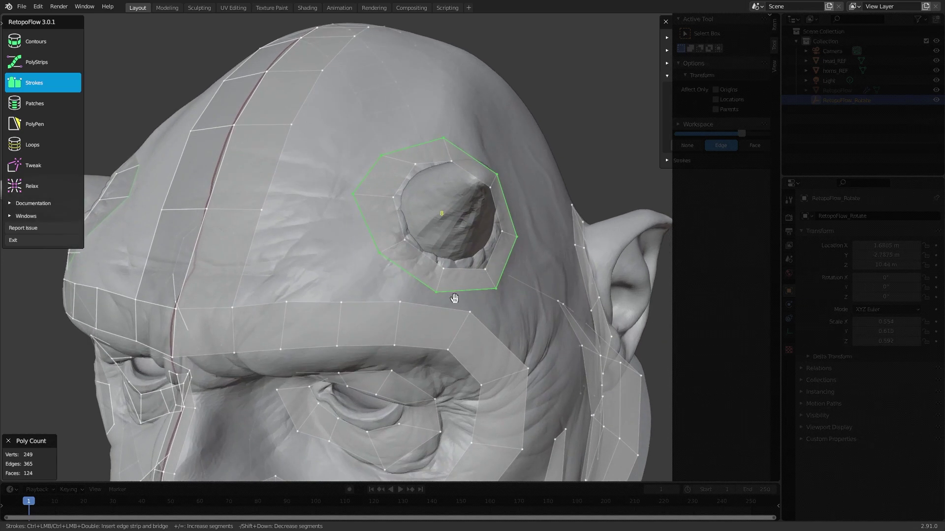
middle_drag(355, 300, 375, 295)
scroll(375, 295, down, 6)
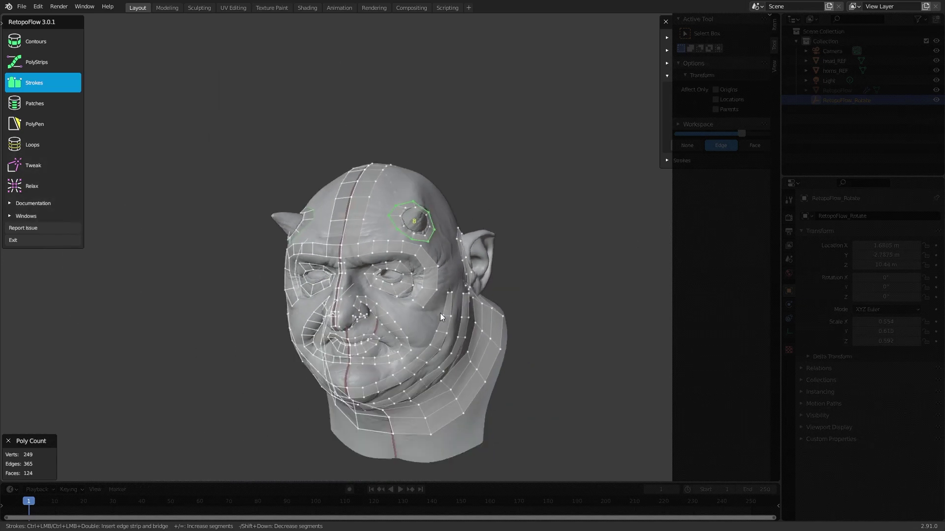
middle_drag(440, 313, 445, 269)
scroll(414, 274, up, 2)
middle_drag(385, 291, 388, 293)
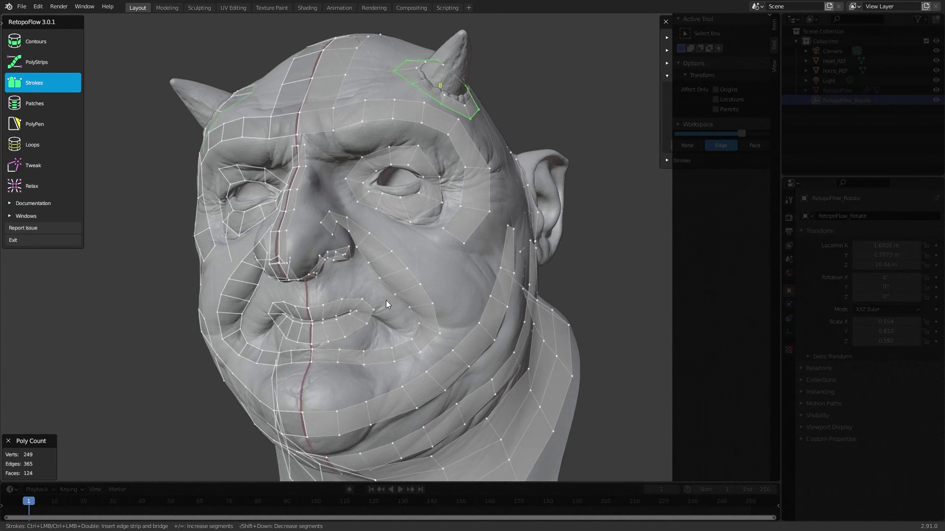
middle_drag(414, 241, 427, 237)
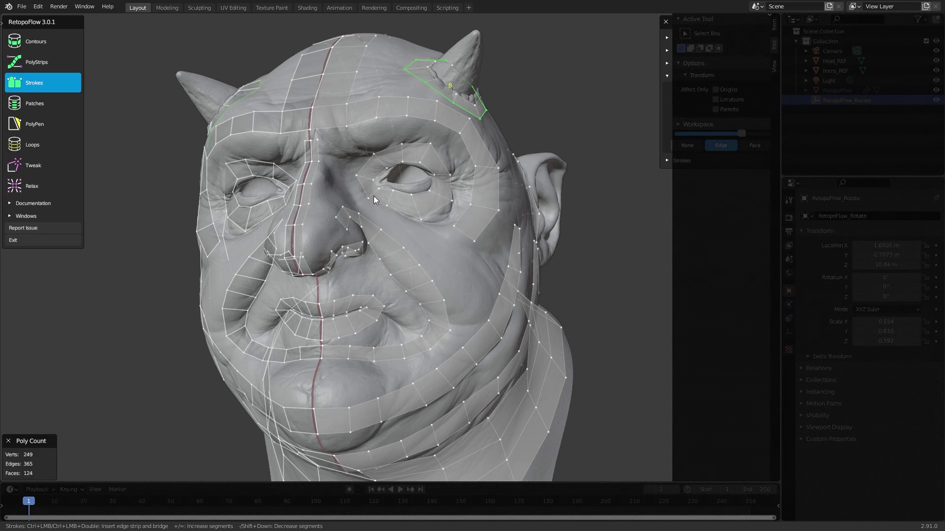
middle_drag(380, 244, 320, 227)
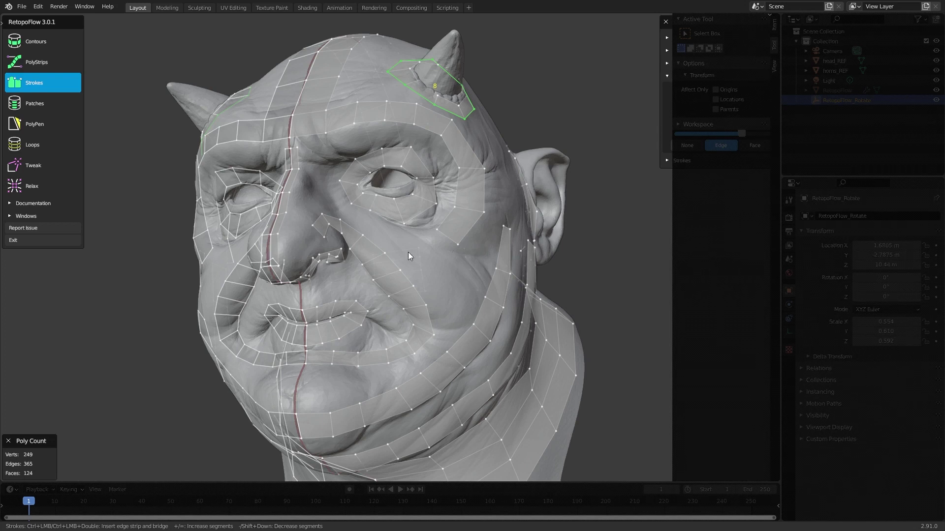
middle_drag(442, 229, 412, 238)
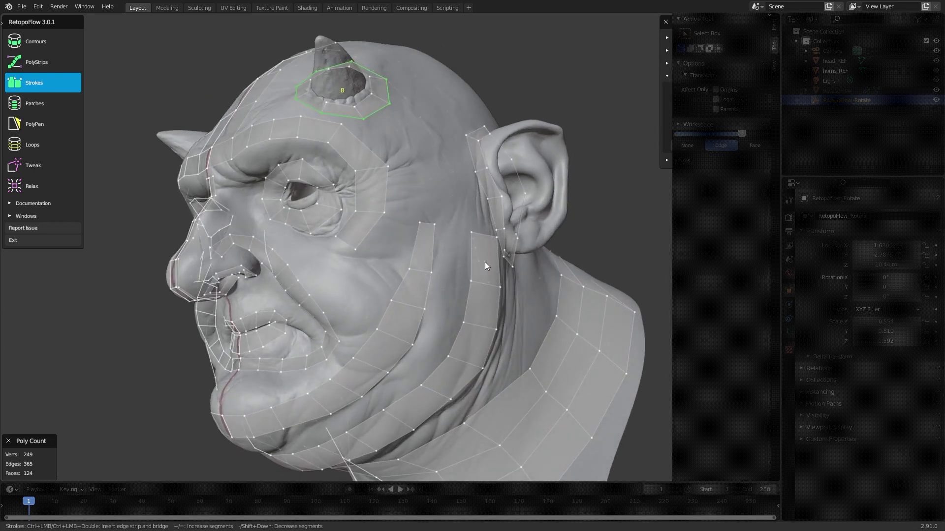